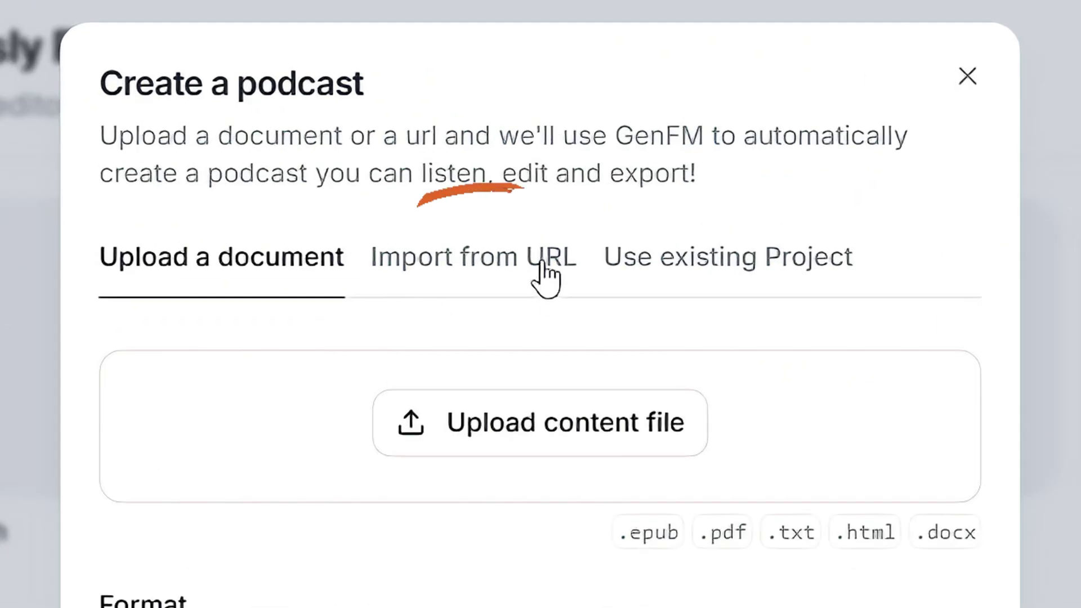
Choose document upload as the podcast source, keep the Conversation format with Default duration, and generate the podcast.
{"action": "left_click", "coordinate": [515, 191]}
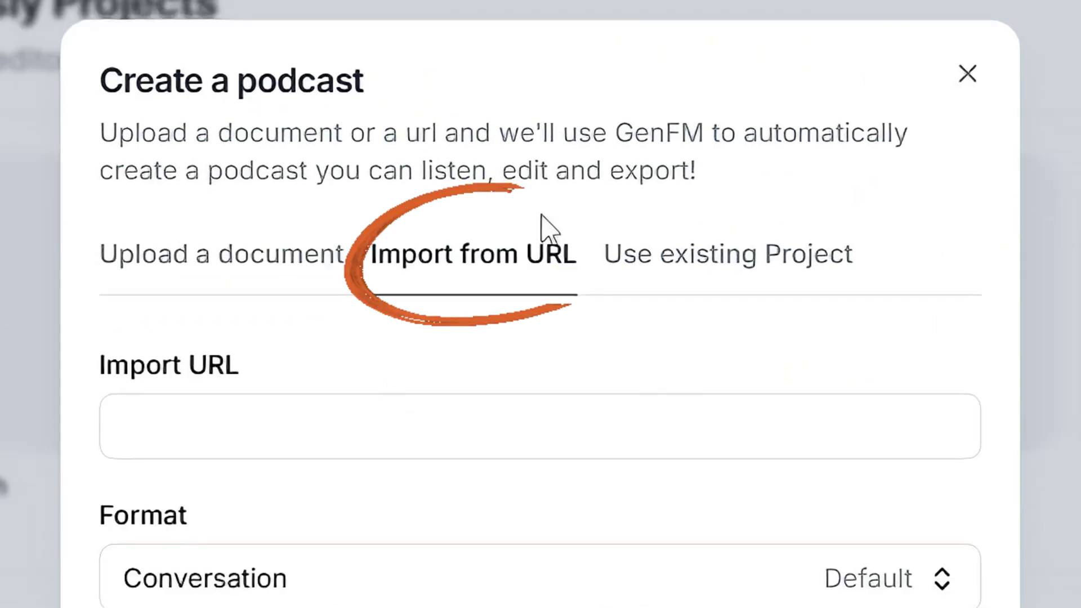
{"action": "left_click", "coordinate": [193, 260]}
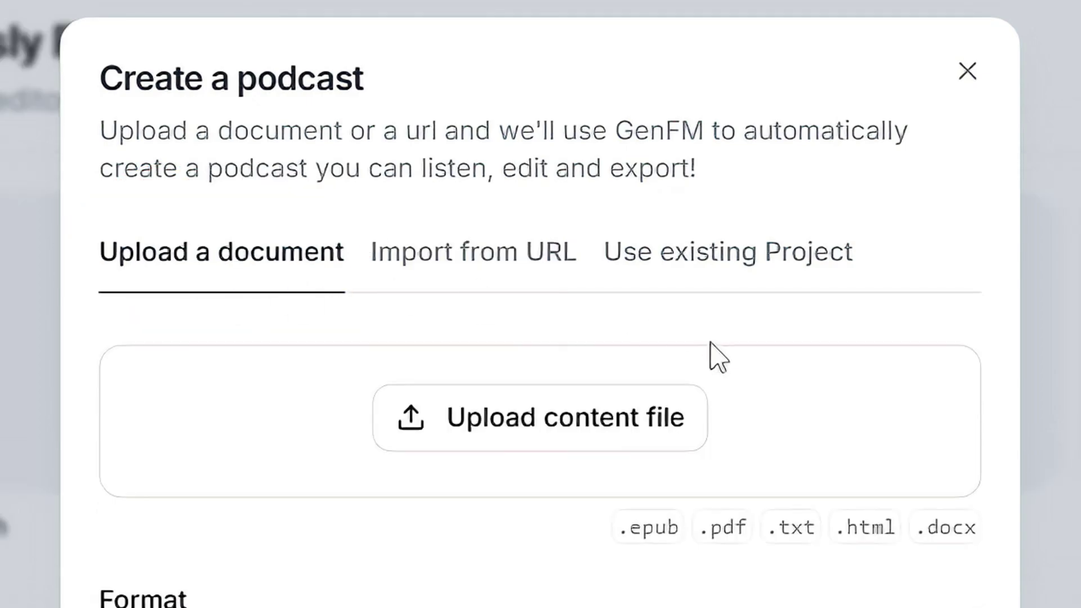
{"action": "left_click", "coordinate": [398, 299]}
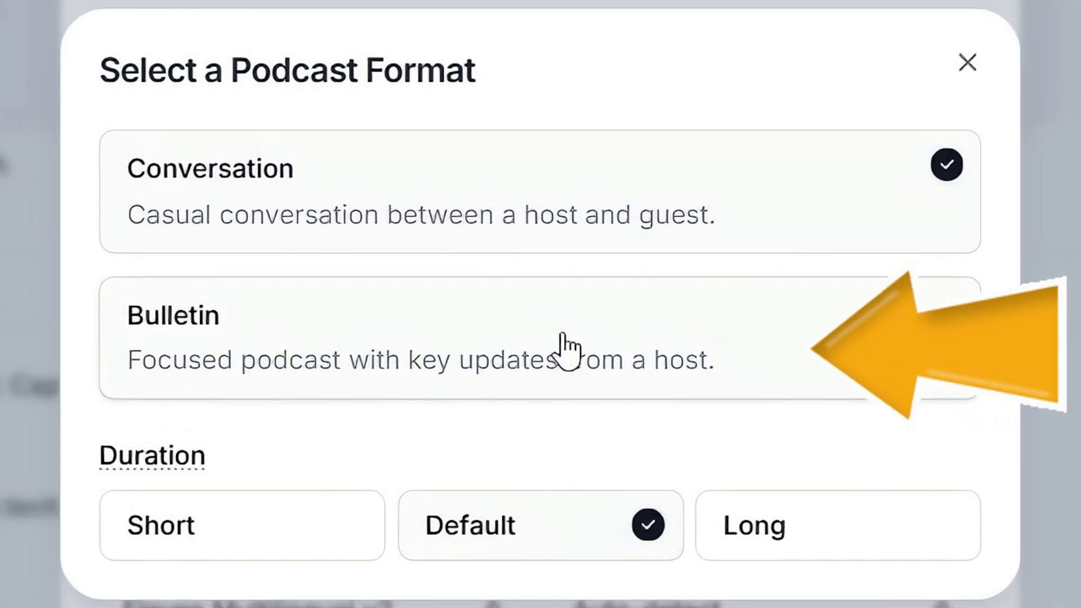
{"action": "left_click", "coordinate": [775, 201]}
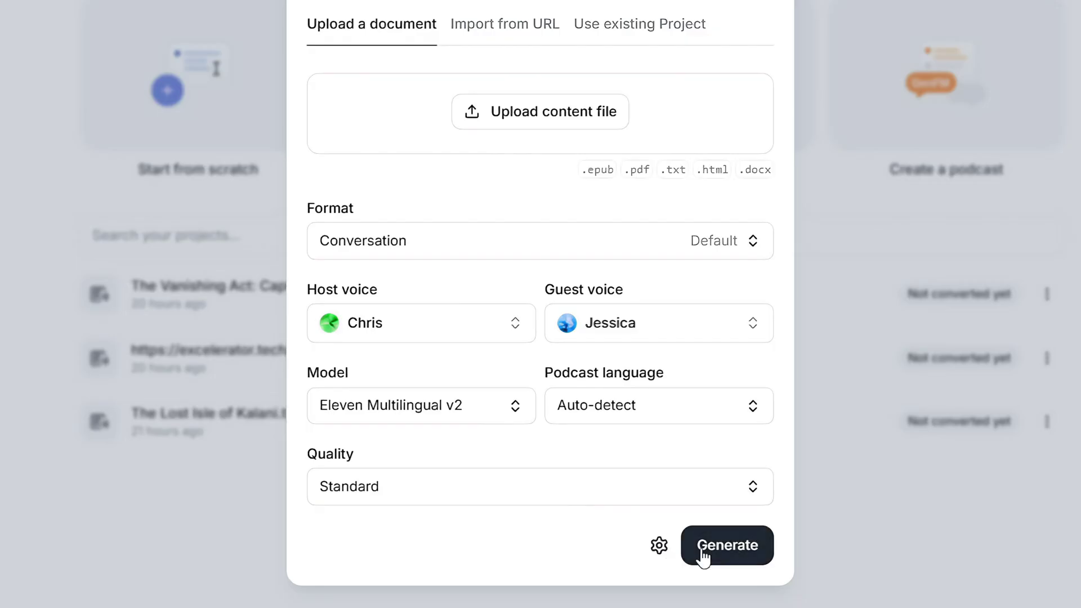
{"action": "left_click", "coordinate": [702, 551]}
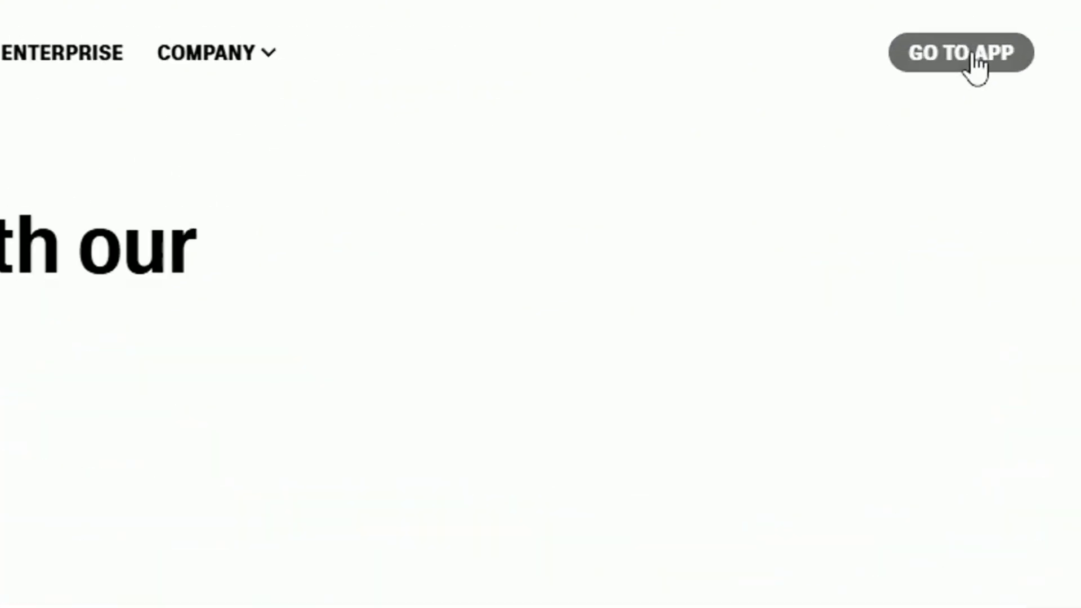
Go to Studio in the ElevenLabs app and start creating an audiobook.
{"action": "left_click", "coordinate": [974, 59]}
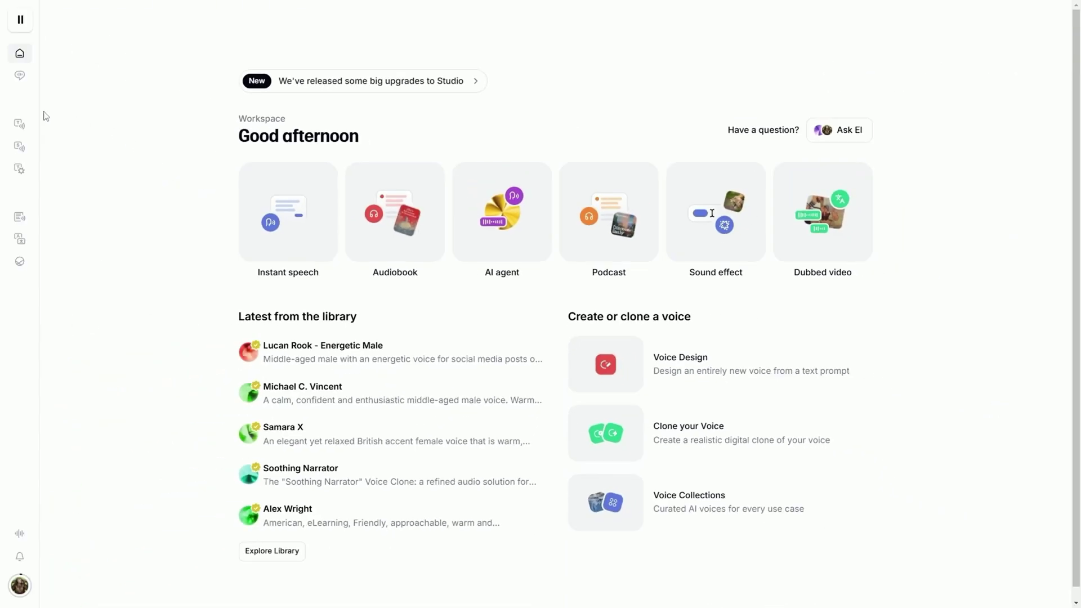
{"action": "mouse_move", "coordinate": [20, 116]}
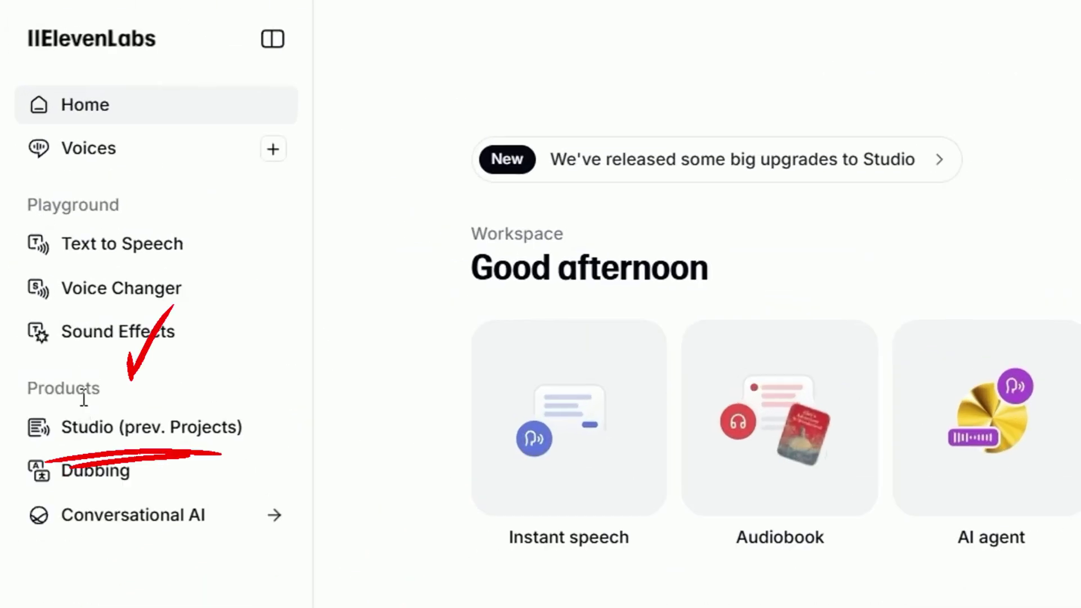
{"action": "left_click", "coordinate": [182, 437]}
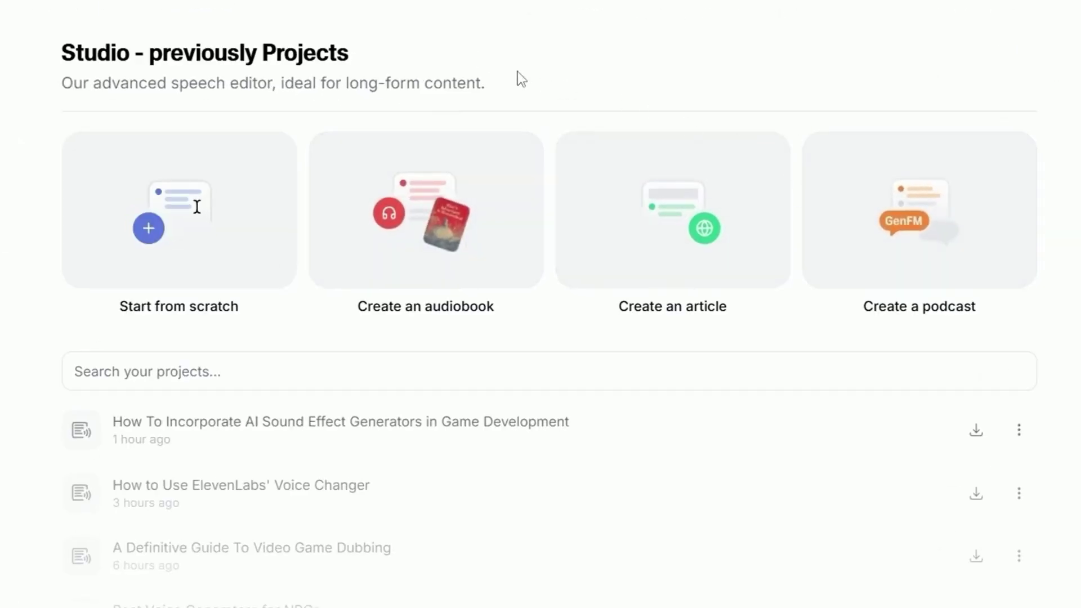
{"action": "left_click", "coordinate": [472, 231]}
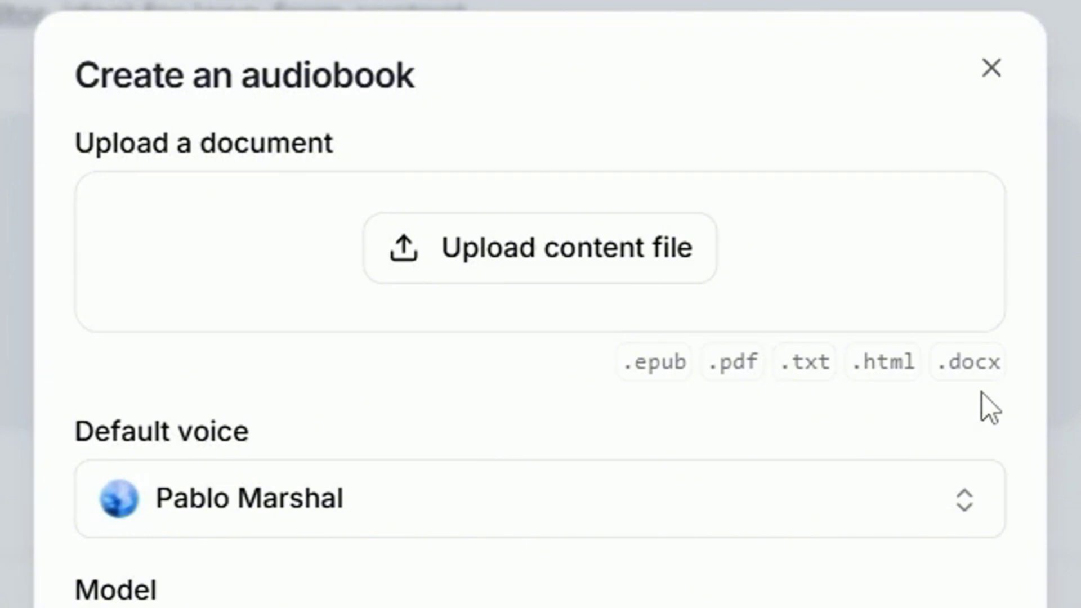
Upload The Lost Isle of Kalani.txt as the audiobook document and set the default voice to Mark - Natural Conversations.
{"action": "left_click_drag", "start_coordinate": [454, 393], "coordinate": [410, 232]}
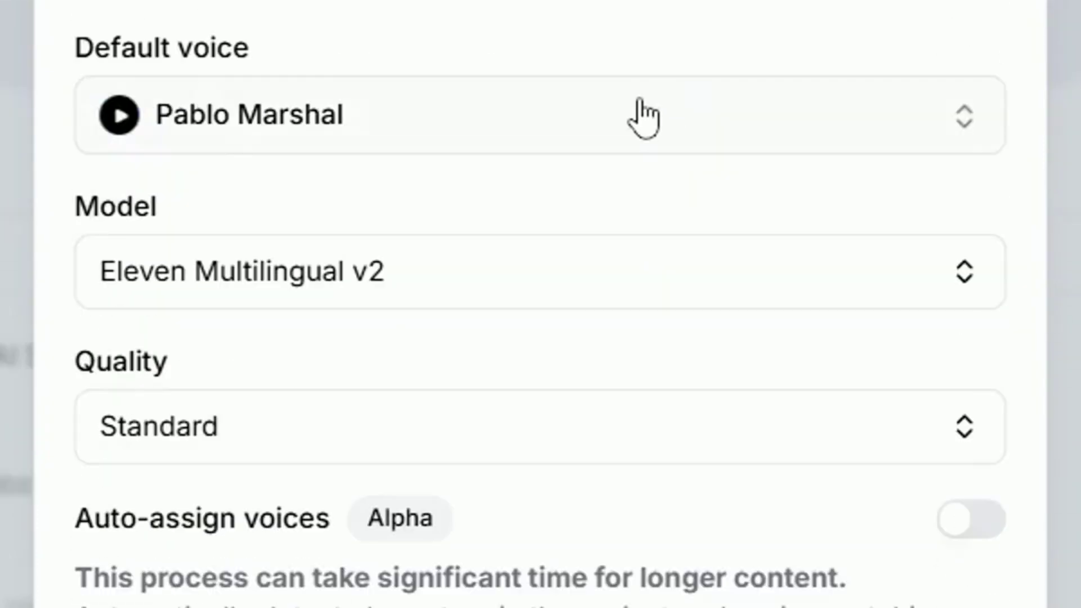
{"action": "left_click", "coordinate": [644, 116]}
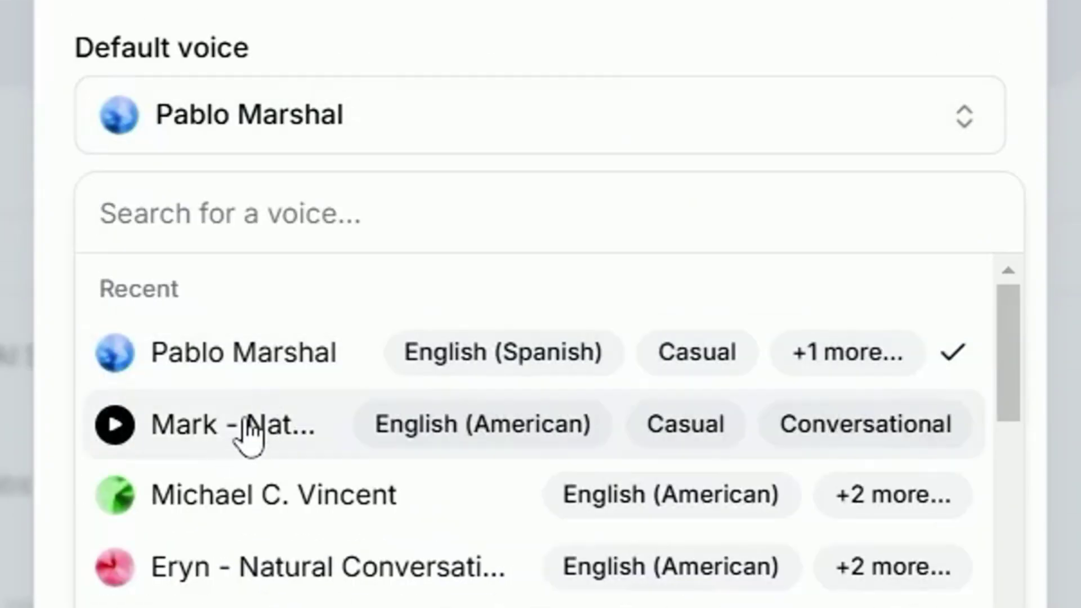
{"action": "left_click", "coordinate": [245, 434]}
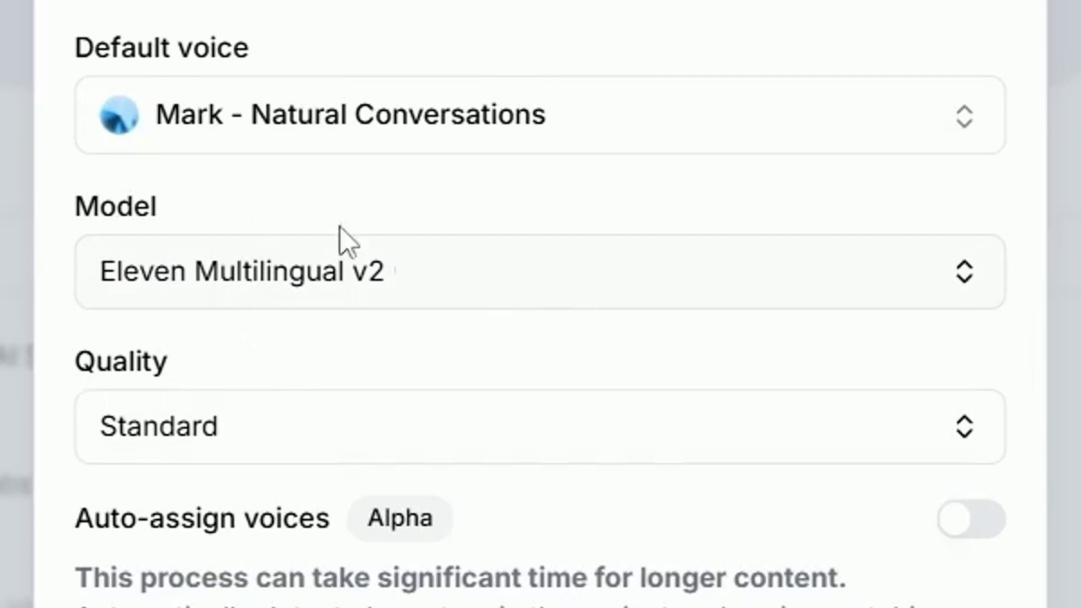
Review the audiobook's model options and quality presets, keeping Eleven Multilingual v2 and Standard.
{"action": "left_click", "coordinate": [476, 290]}
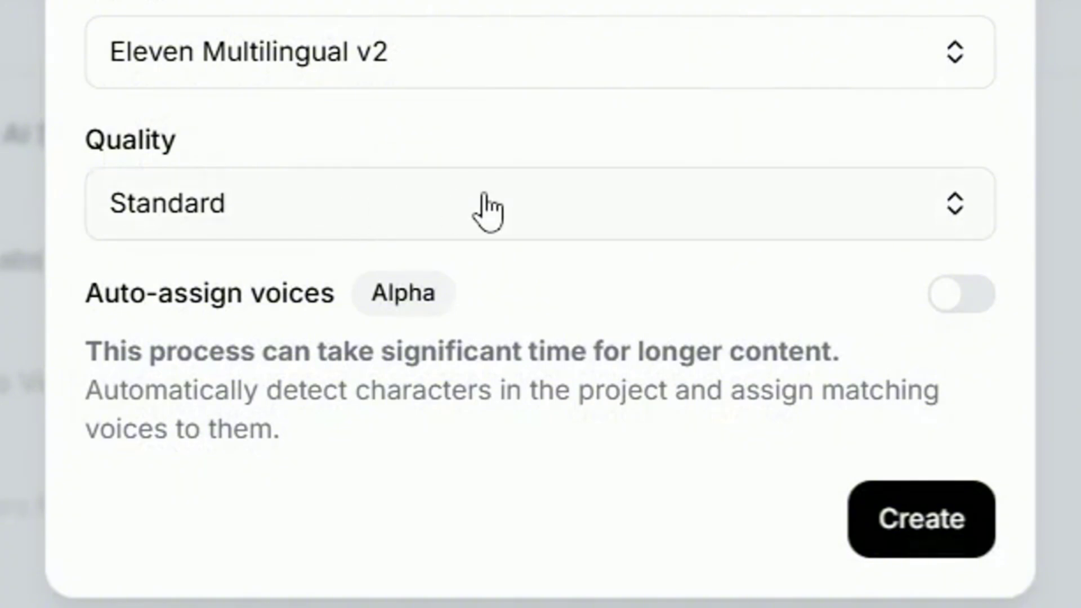
{"action": "left_click", "coordinate": [486, 210]}
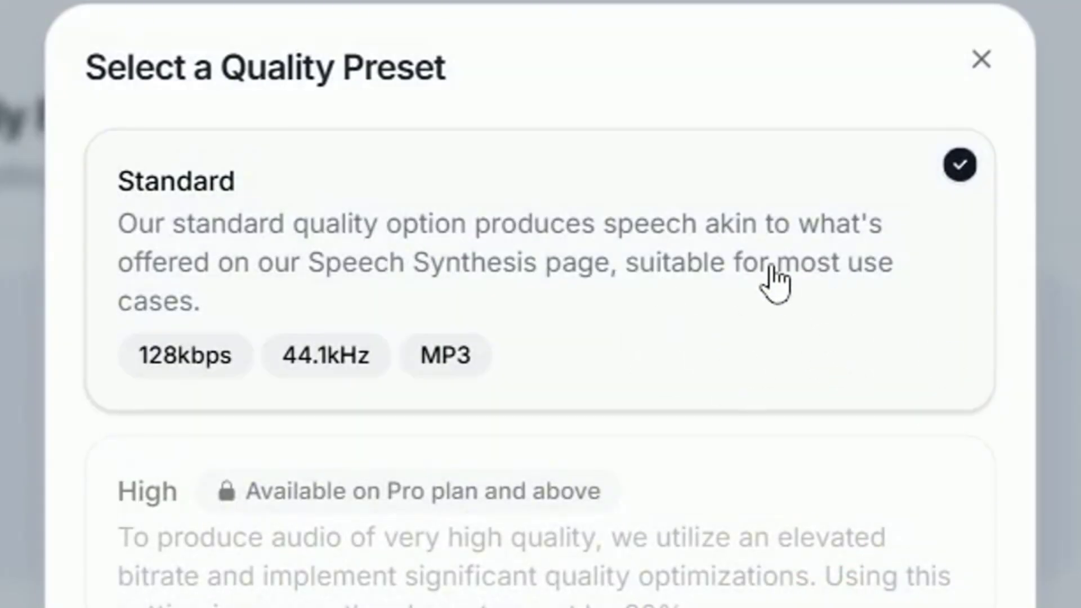
{"action": "scroll", "coordinate": [749, 287], "scroll_direction": "down", "scroll_amount": 5}
{"action": "scroll", "coordinate": [833, 597], "scroll_direction": "down", "scroll_amount": 4}
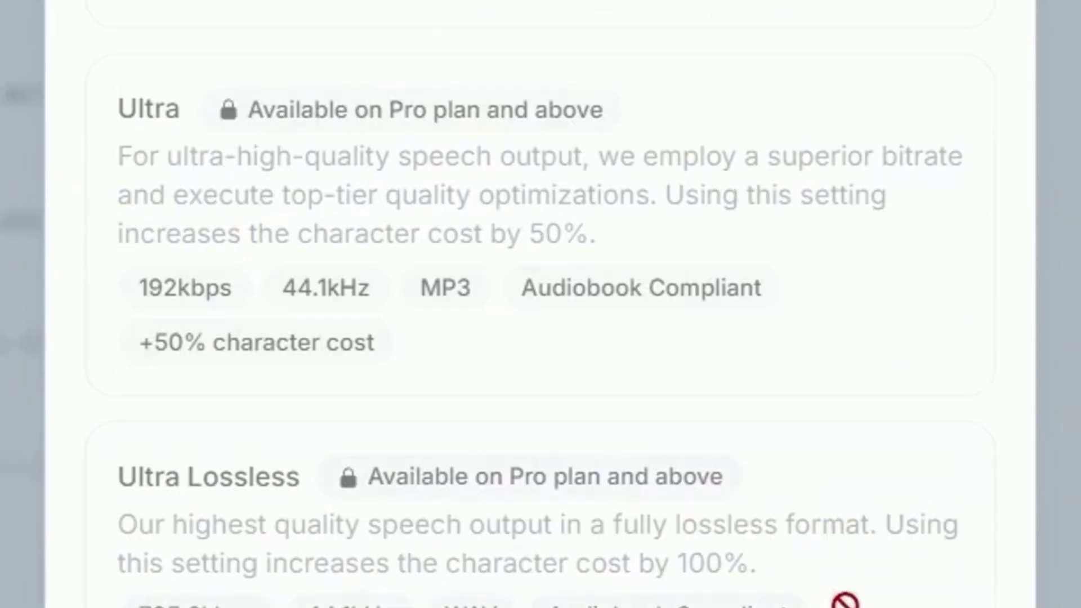
{"action": "scroll", "coordinate": [839, 498], "scroll_direction": "down", "scroll_amount": 3}
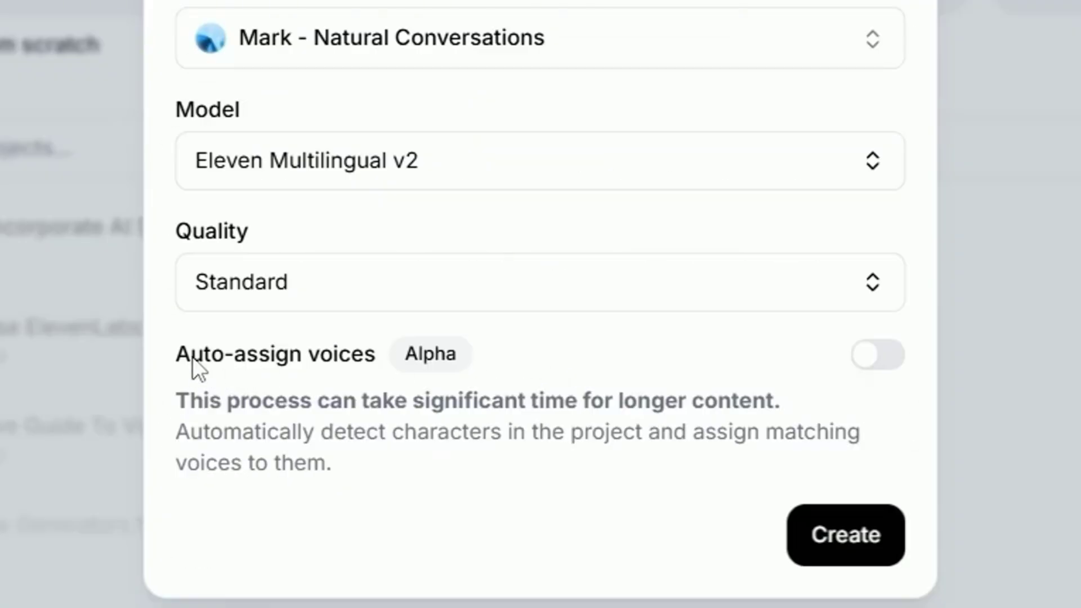
Create the audiobook with Auto-assign voices enabled and open The Lost Isle of Kalani.txt project.
{"action": "left_click", "coordinate": [880, 360]}
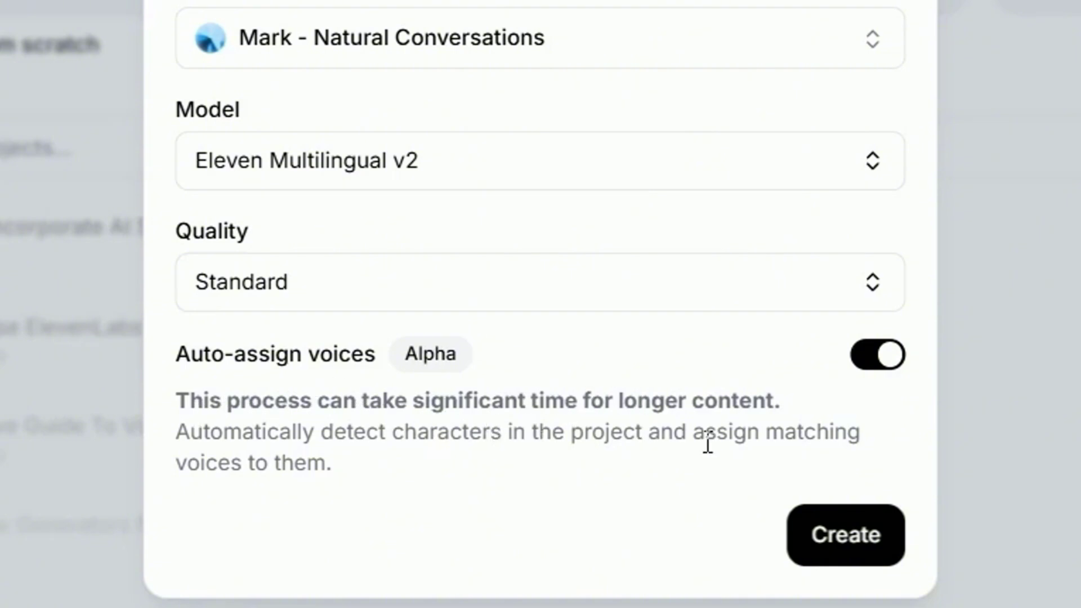
{"action": "left_click", "coordinate": [850, 538]}
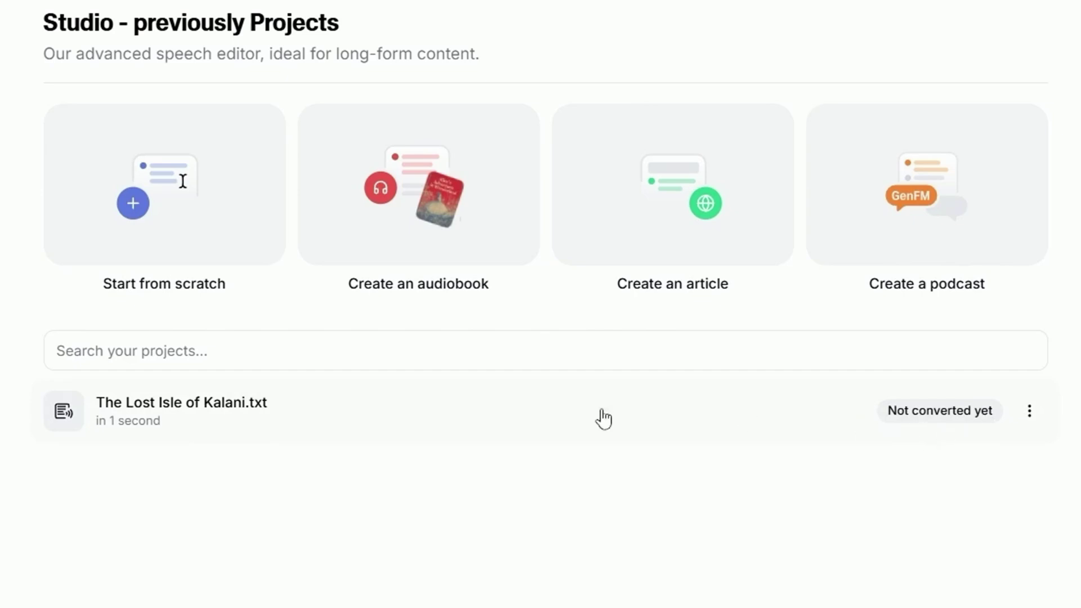
{"action": "left_click", "coordinate": [360, 420]}
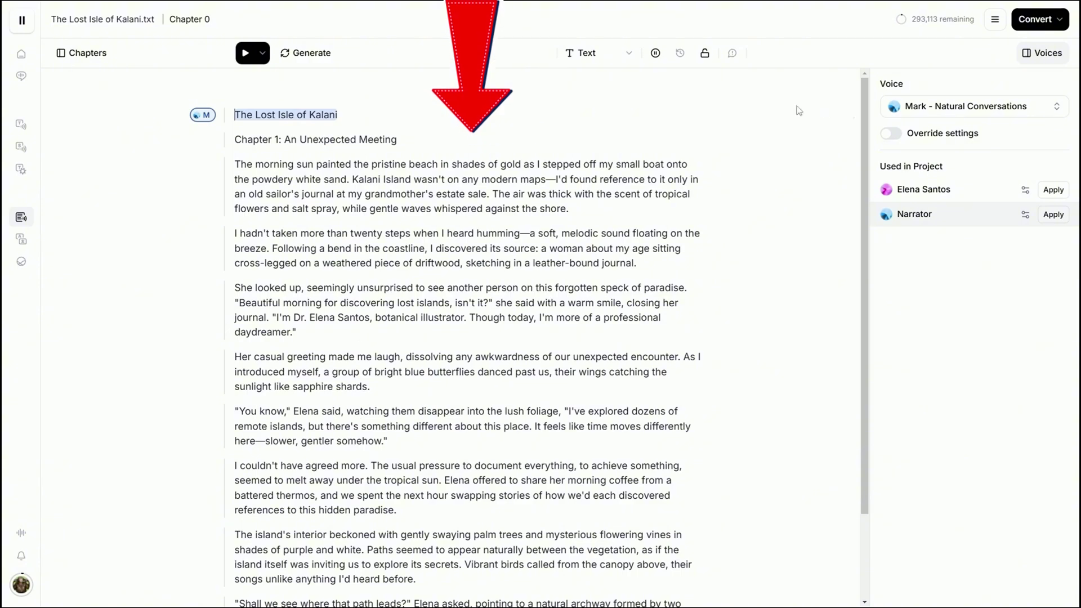
Examine the available voices and the voice settings of the project's Narrator.
{"action": "left_click", "coordinate": [1021, 110]}
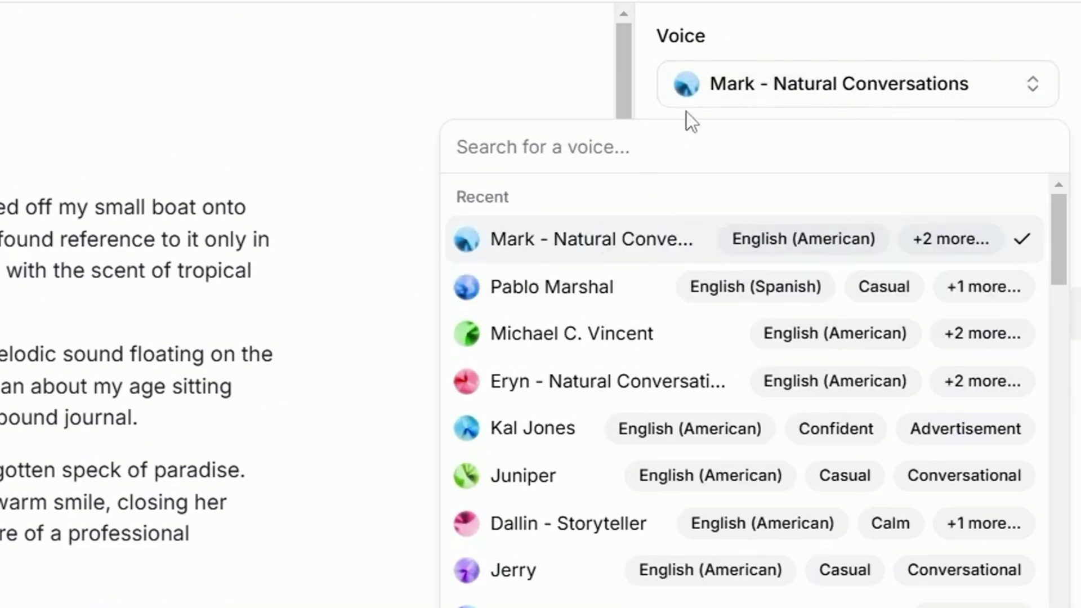
{"action": "left_click", "coordinate": [830, 40]}
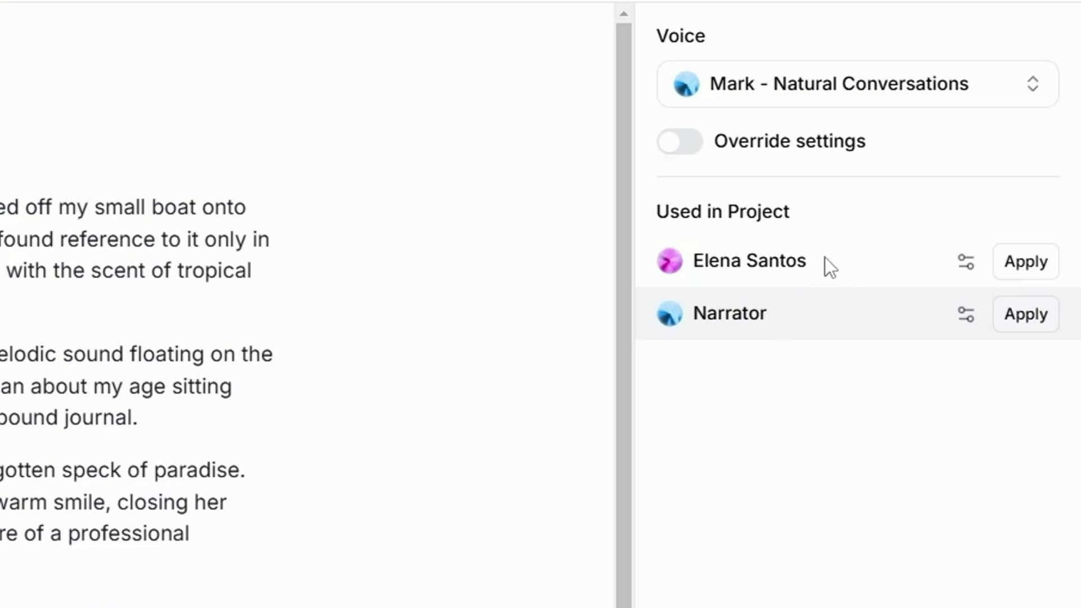
{"action": "mouse_move", "coordinate": [823, 90]}
{"action": "left_click", "coordinate": [964, 322]}
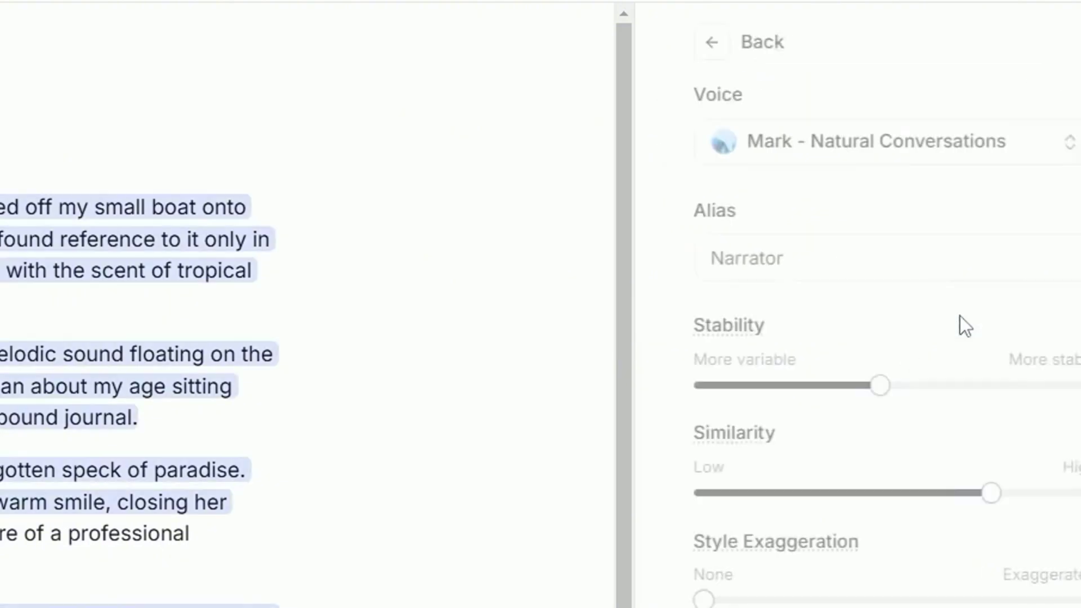
{"action": "mouse_move", "coordinate": [810, 144]}
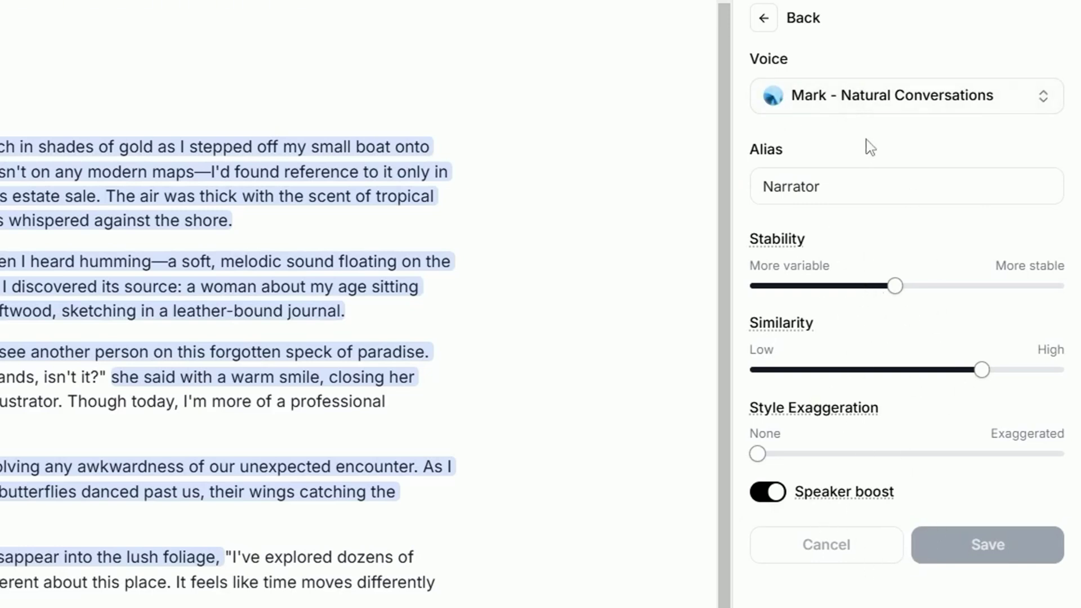
{"action": "left_click", "coordinate": [763, 22]}
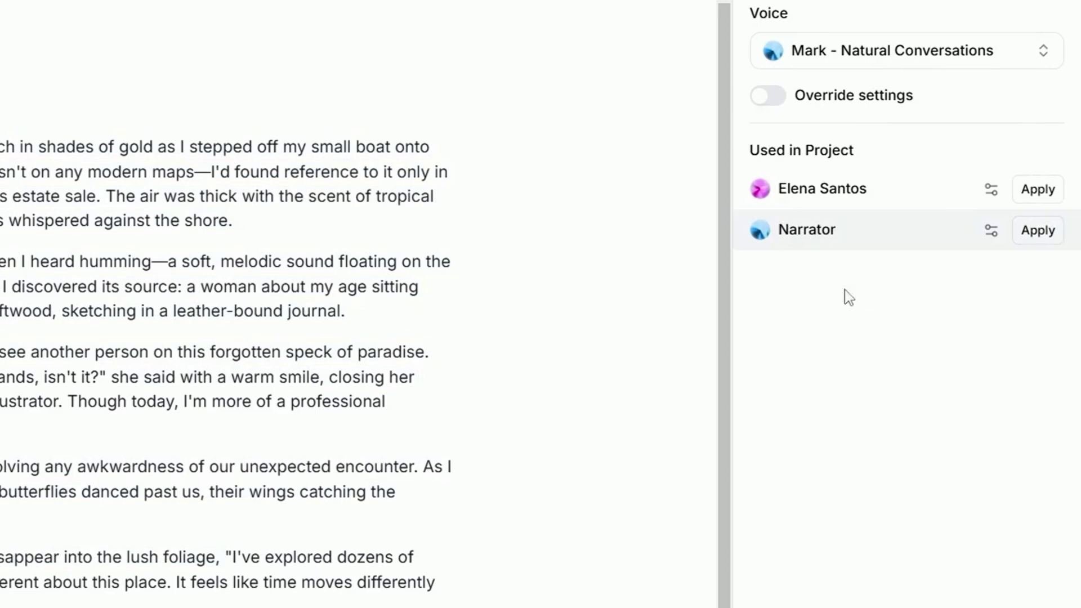
Change the voice of the character Elena Santos to Eryn - Natural Conversational and save the change.
{"action": "left_click", "coordinate": [991, 195]}
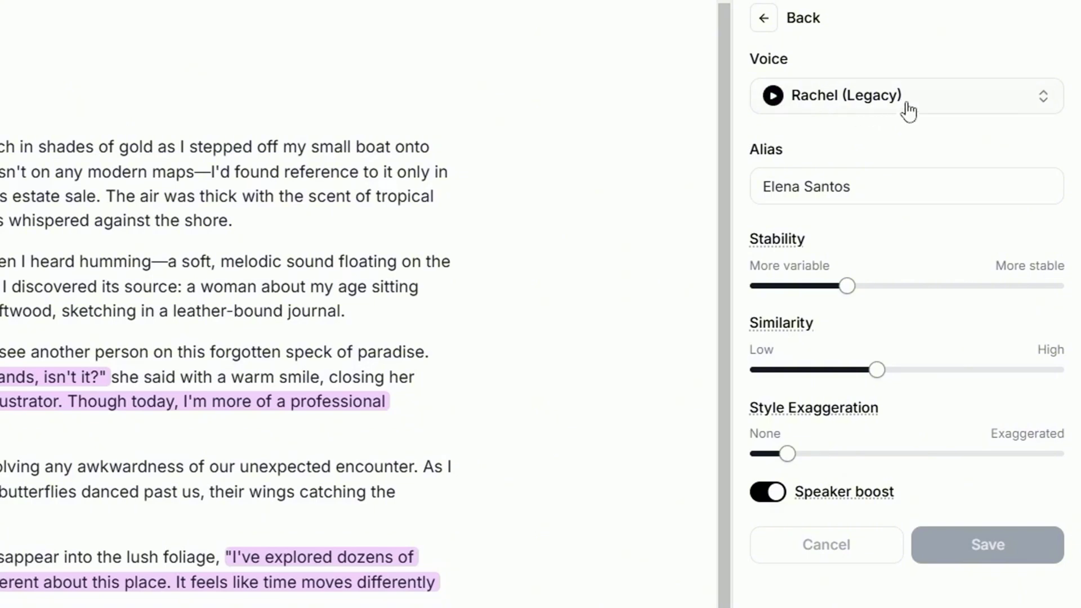
{"action": "left_click", "coordinate": [883, 100]}
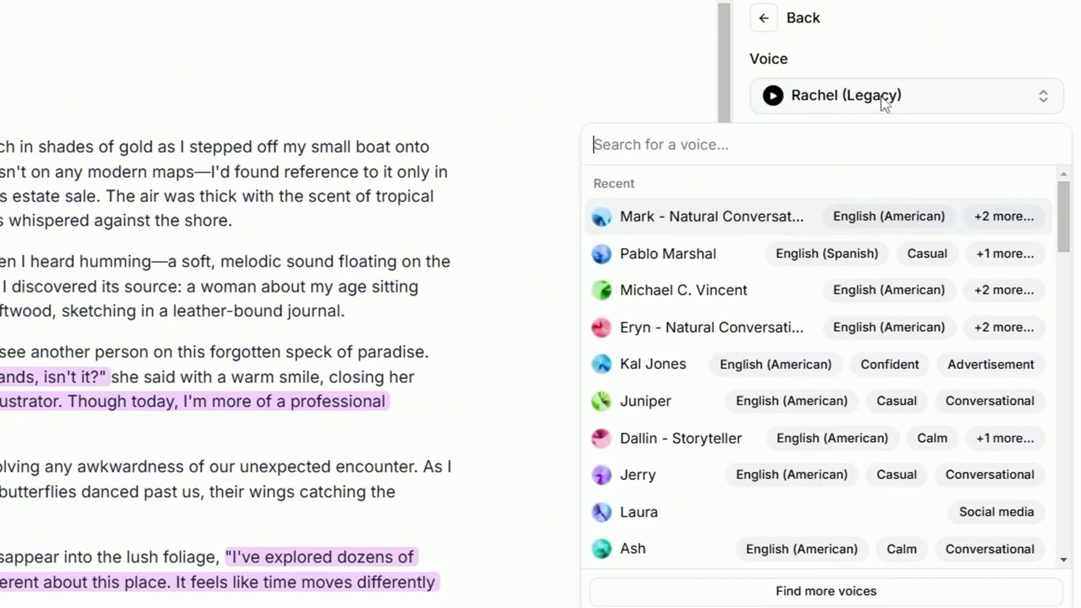
{"action": "key", "text": "Down"}
{"action": "key", "text": "Down"}
{"action": "key", "text": "Down"}
{"action": "key", "text": "Return"}
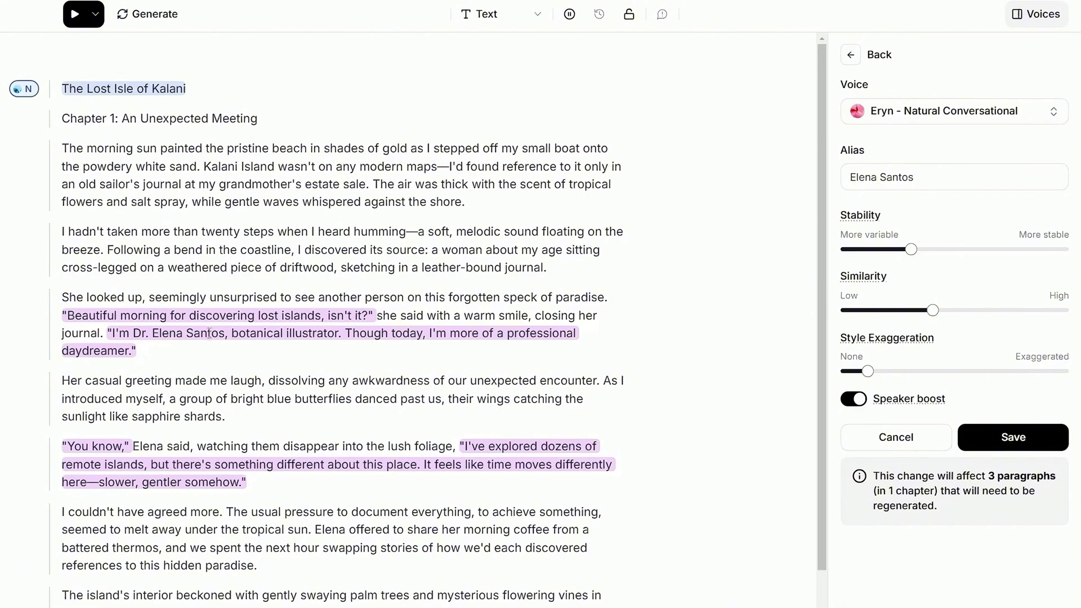
{"action": "scroll", "coordinate": [209, 333], "scroll_direction": "down", "scroll_amount": 2}
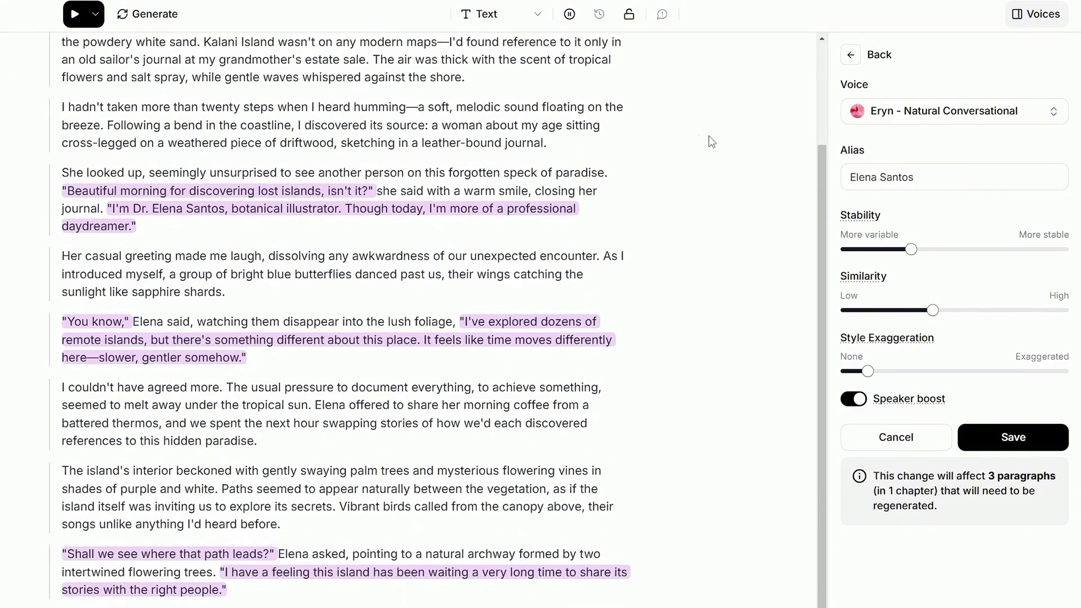
{"action": "left_click", "coordinate": [1011, 444]}
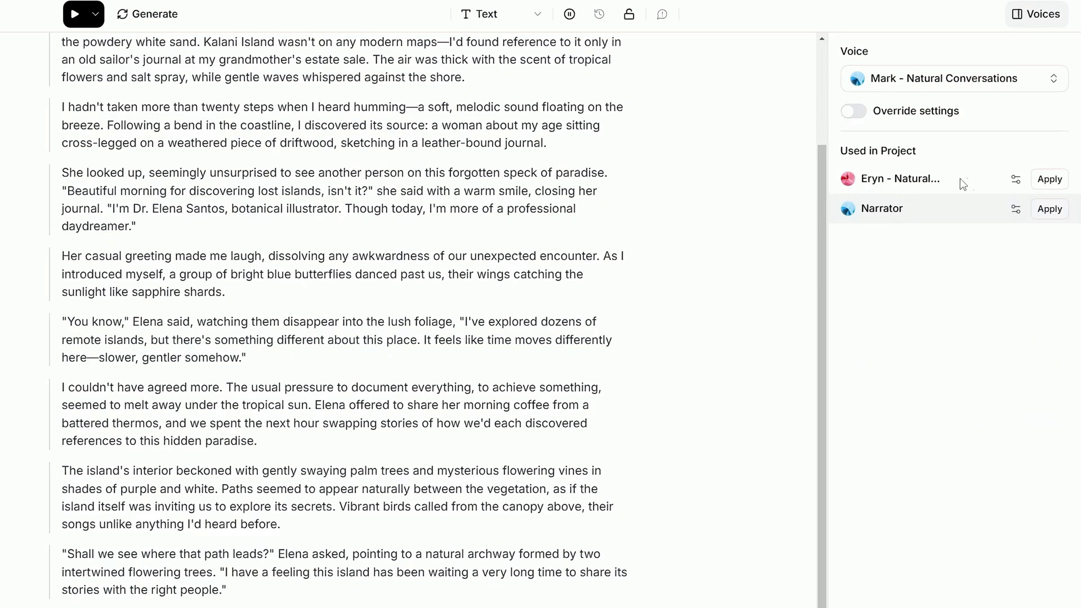
Set the alias of the project's Eryn voice to Elena Santos and save it.
{"action": "left_click", "coordinate": [1017, 181]}
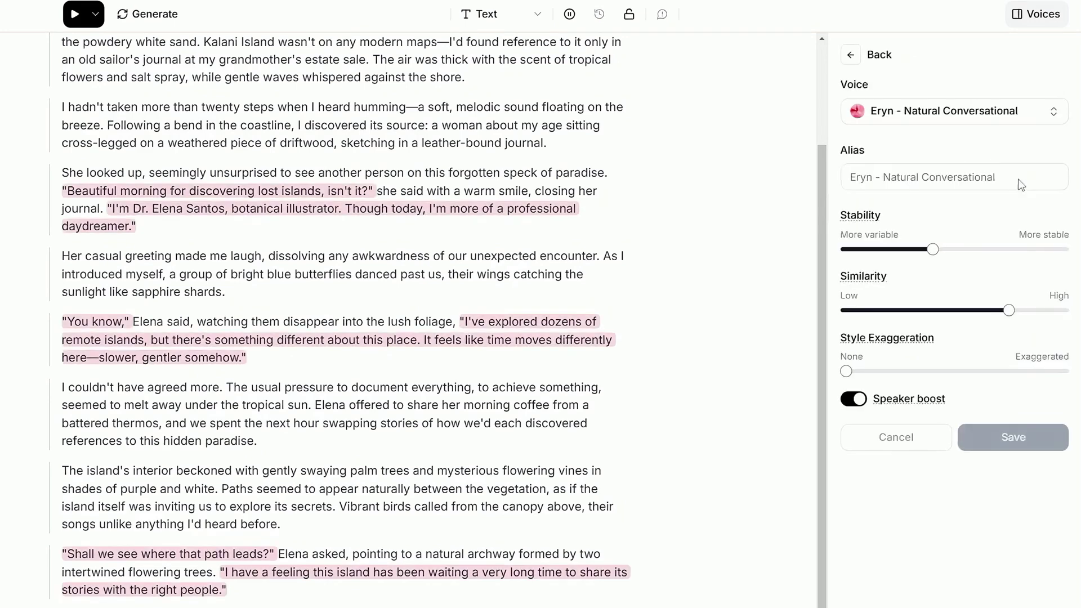
{"action": "left_click", "coordinate": [891, 176]}
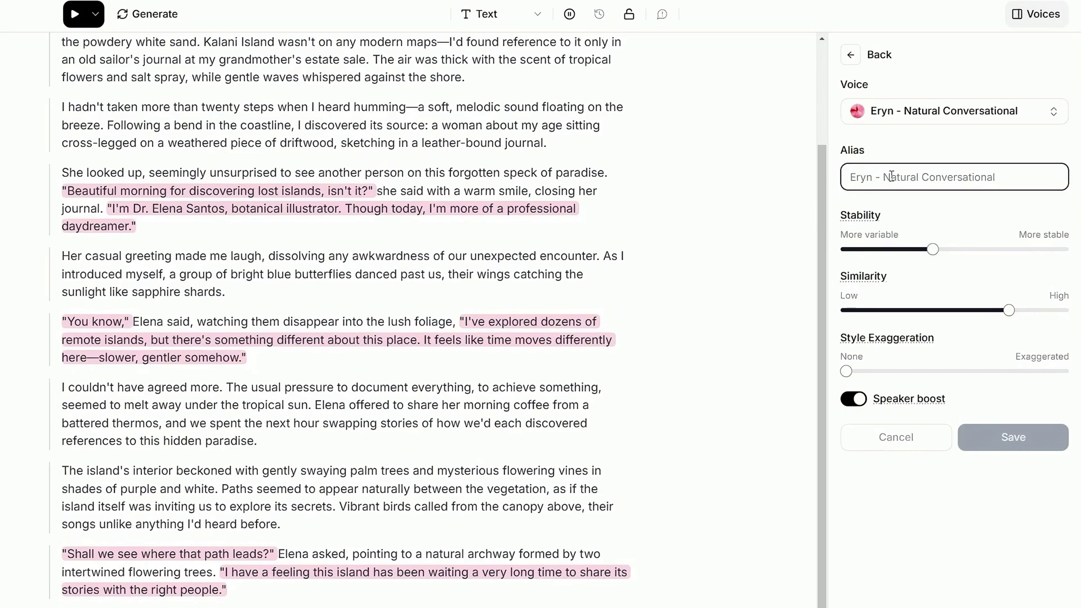
{"action": "type", "text": "Elena Santos"}
{"action": "key", "text": "Return"}
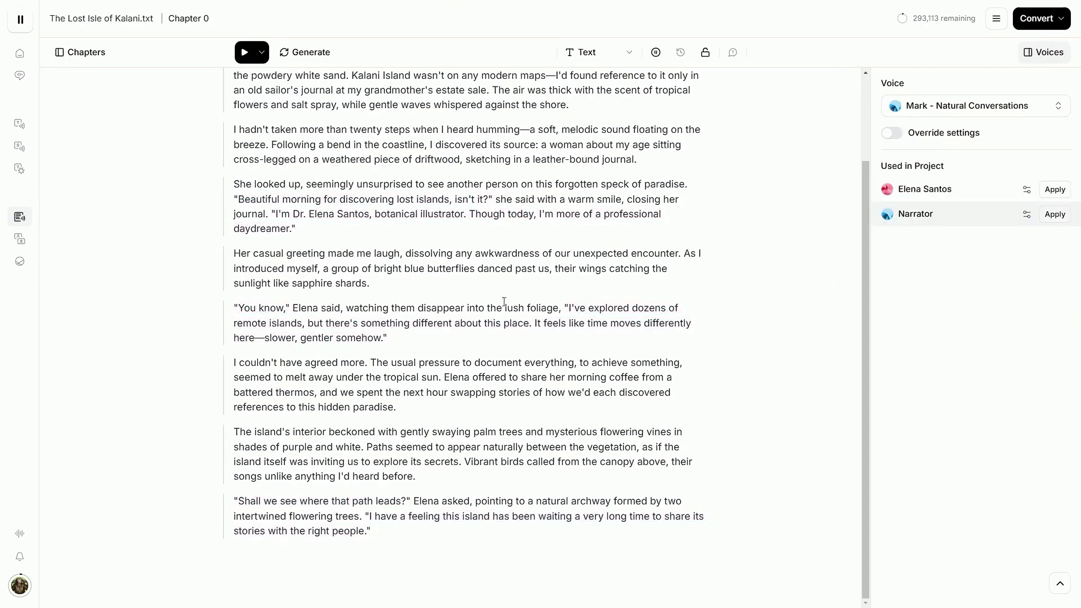
Inspect the voice assignments of the "The morning sun" and "She looked up" paragraphs.
{"action": "scroll", "coordinate": [238, 120], "scroll_direction": "up", "scroll_amount": 3}
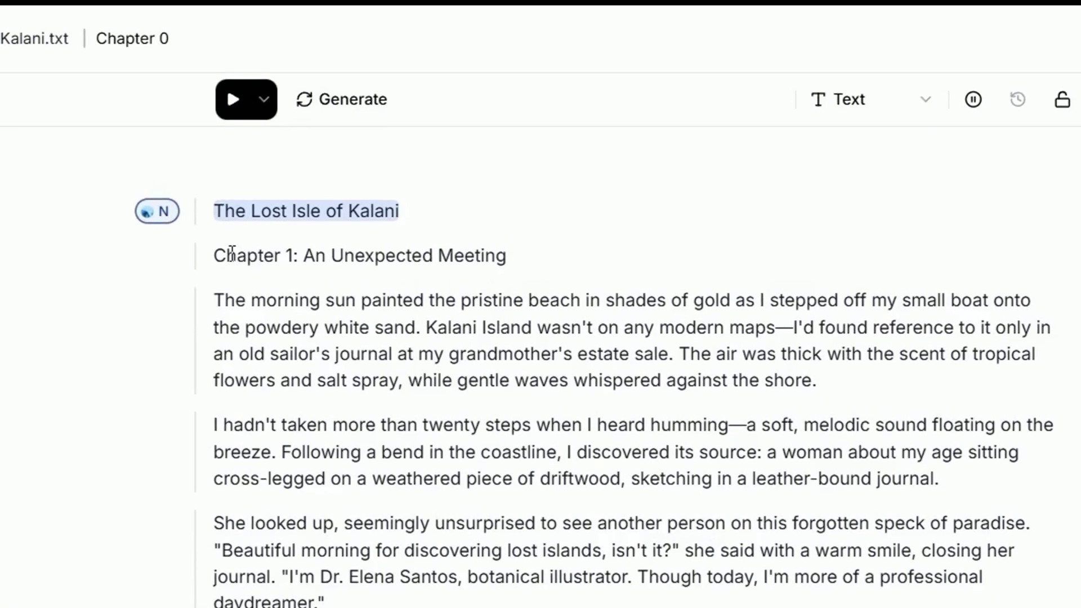
{"action": "left_click", "coordinate": [246, 299]}
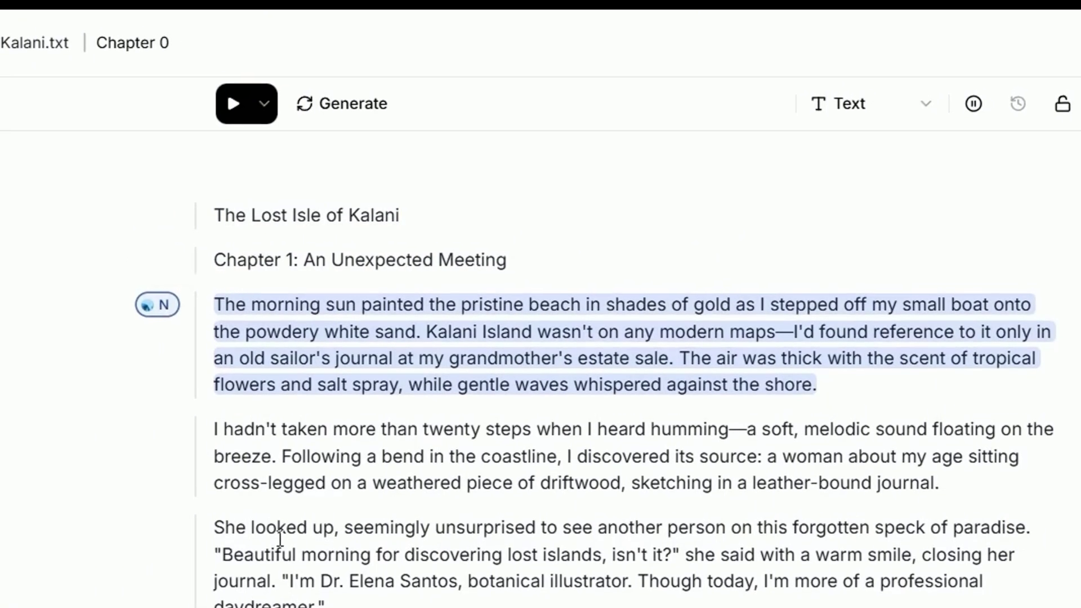
{"action": "left_click", "coordinate": [253, 554]}
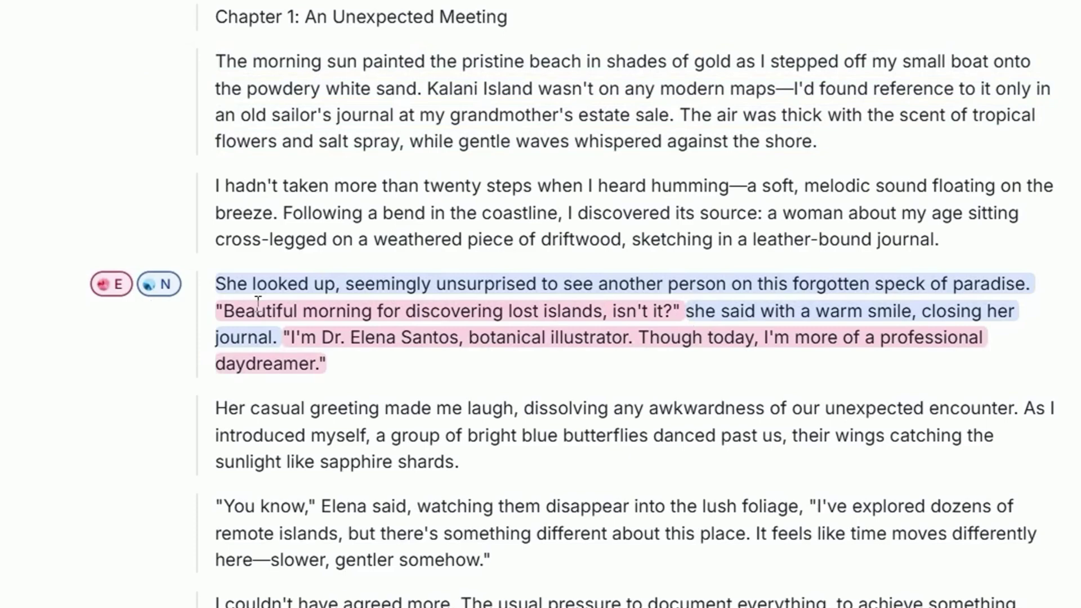
Generate and play the audio of only the "She looked up" paragraph.
{"action": "left_click", "coordinate": [217, 283]}
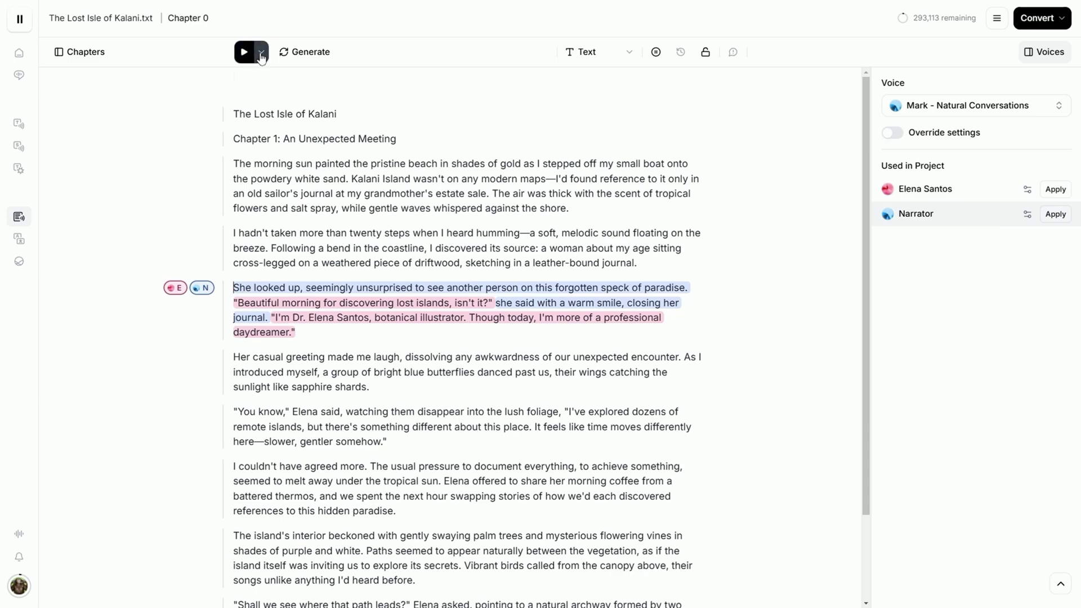
{"action": "left_click", "coordinate": [261, 52]}
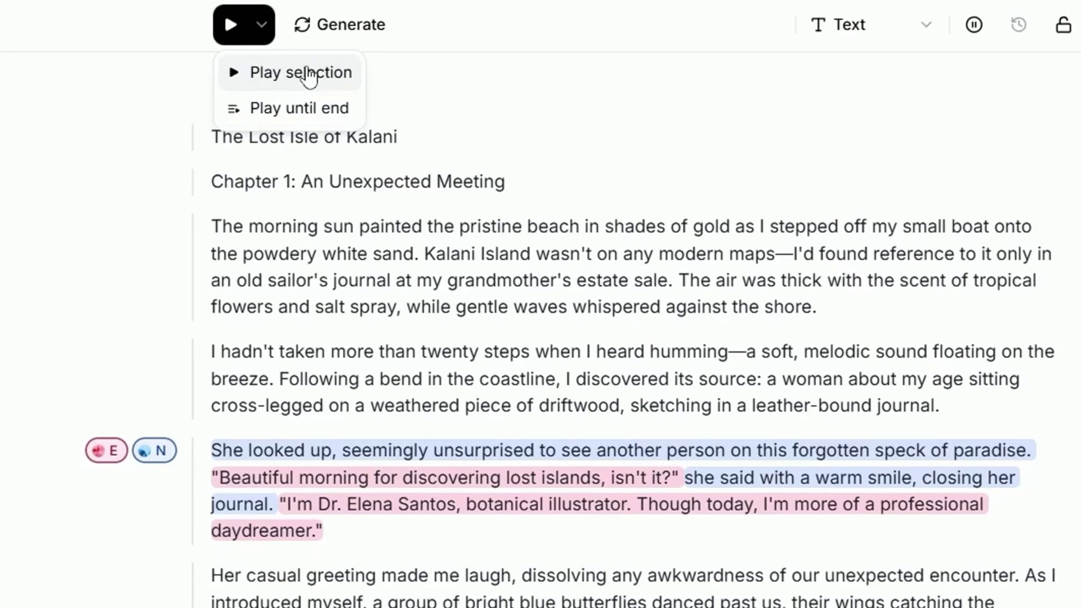
{"action": "left_click", "coordinate": [308, 85]}
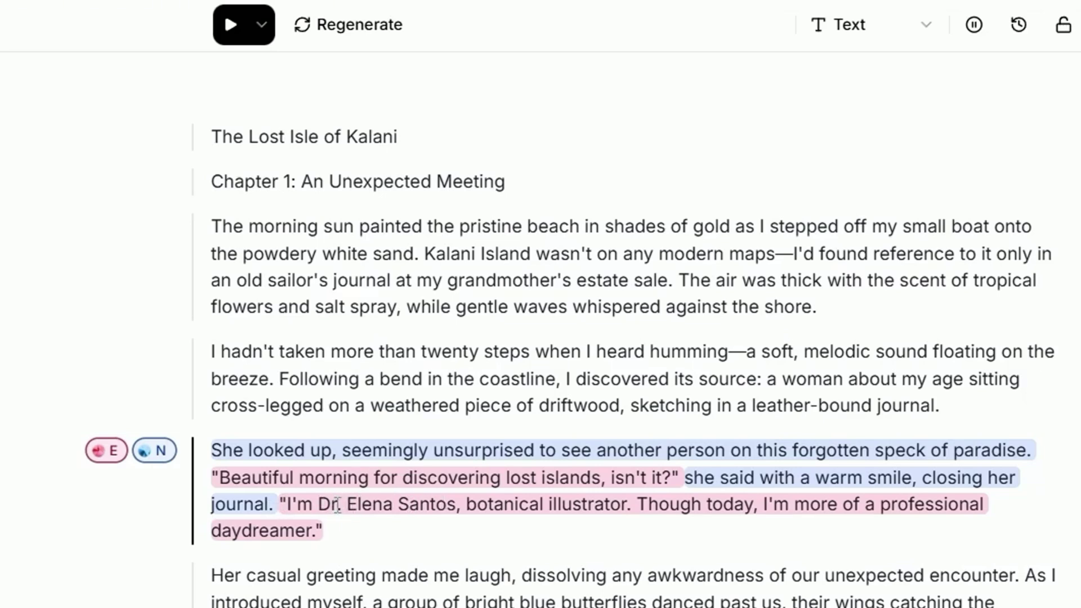
Replace "Dr." with "Doctor" in Elena's introduction and play the edited paragraph's audio.
{"action": "left_click_drag", "start_coordinate": [340, 506], "coordinate": [334, 508]}
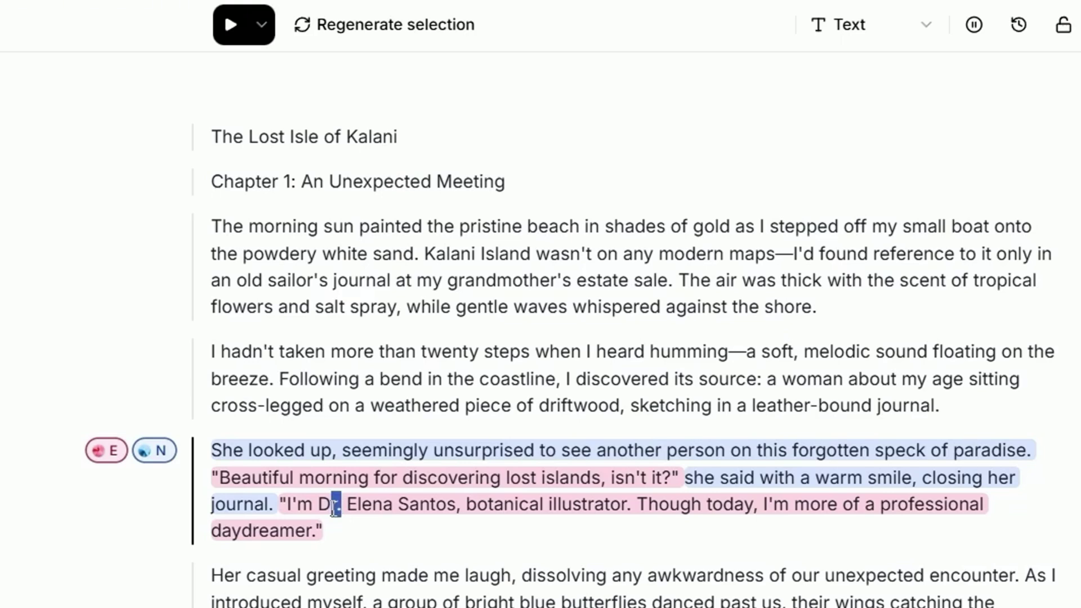
{"action": "type", "text": "octor"}
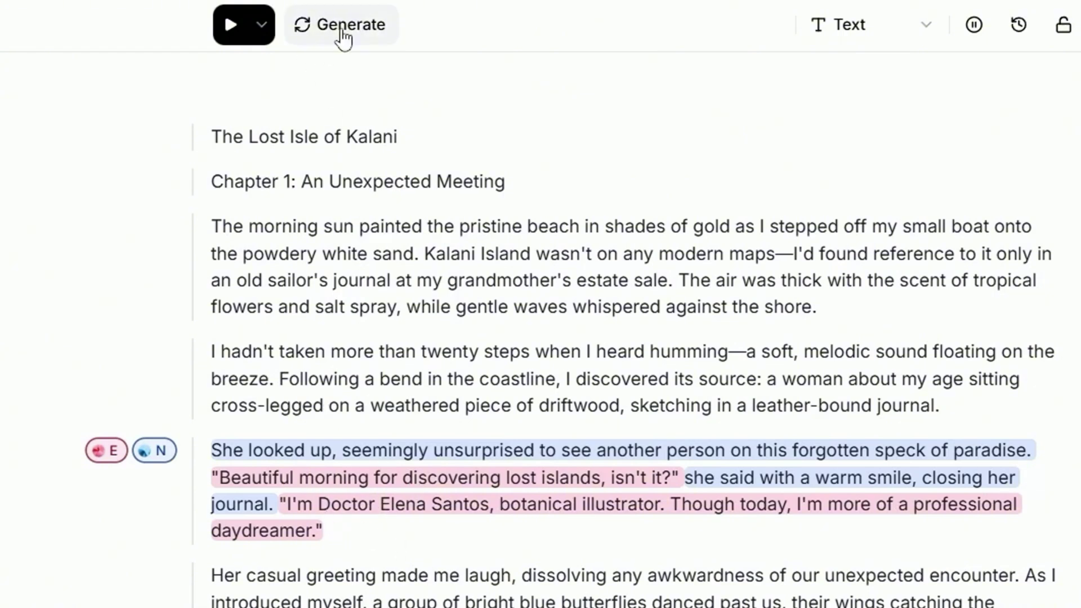
{"action": "left_click", "coordinate": [261, 25]}
{"action": "left_click", "coordinate": [298, 74]}
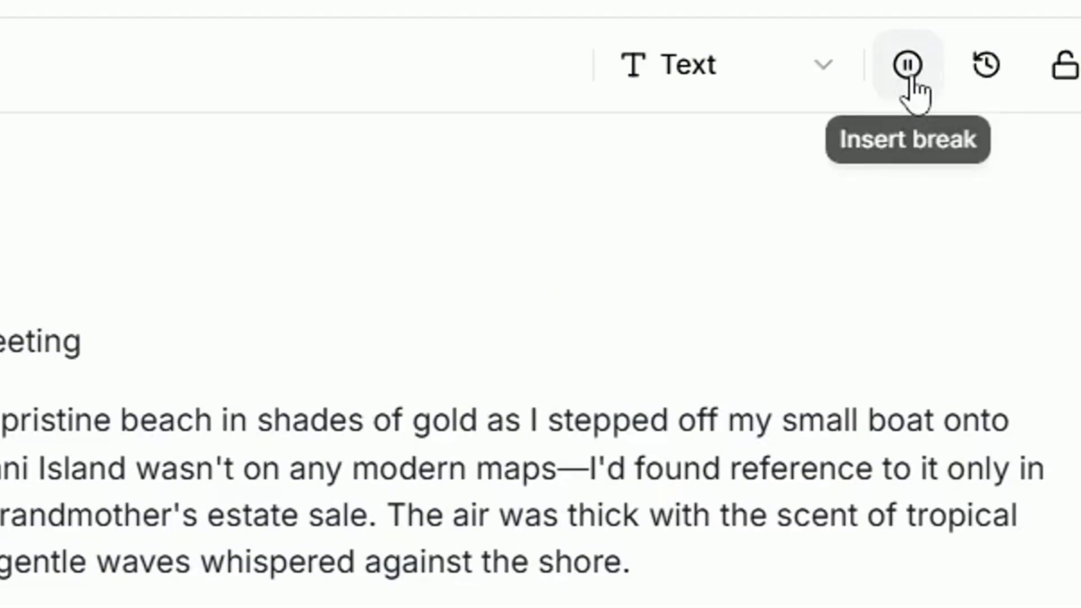
Insert a 0.3 s break after "I'm Doctor Elena Santos," and play the paragraph with it.
{"action": "left_click", "coordinate": [907, 68]}
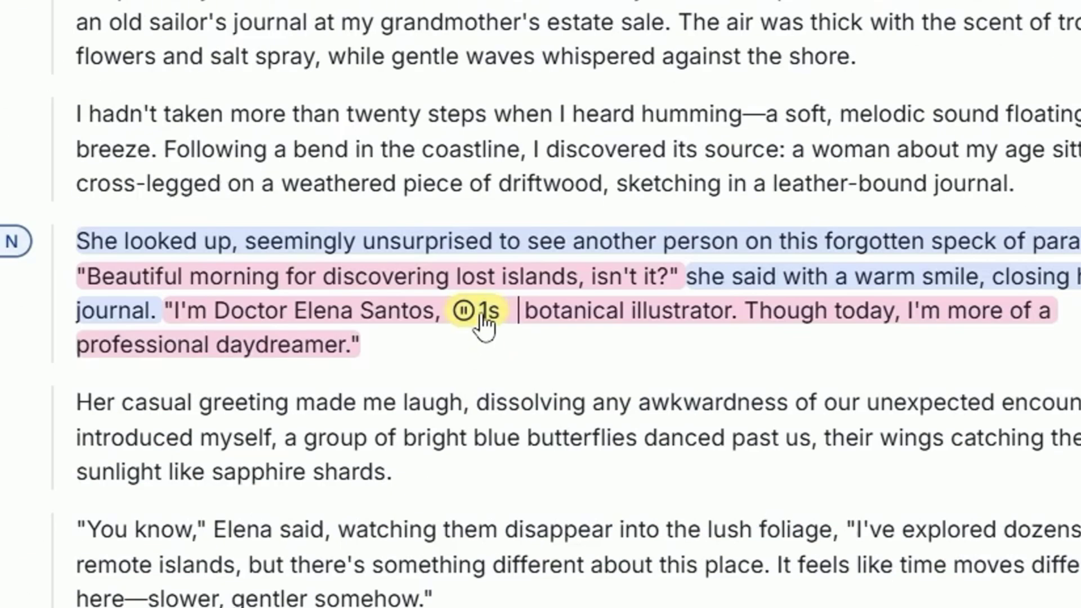
{"action": "left_click", "coordinate": [483, 319]}
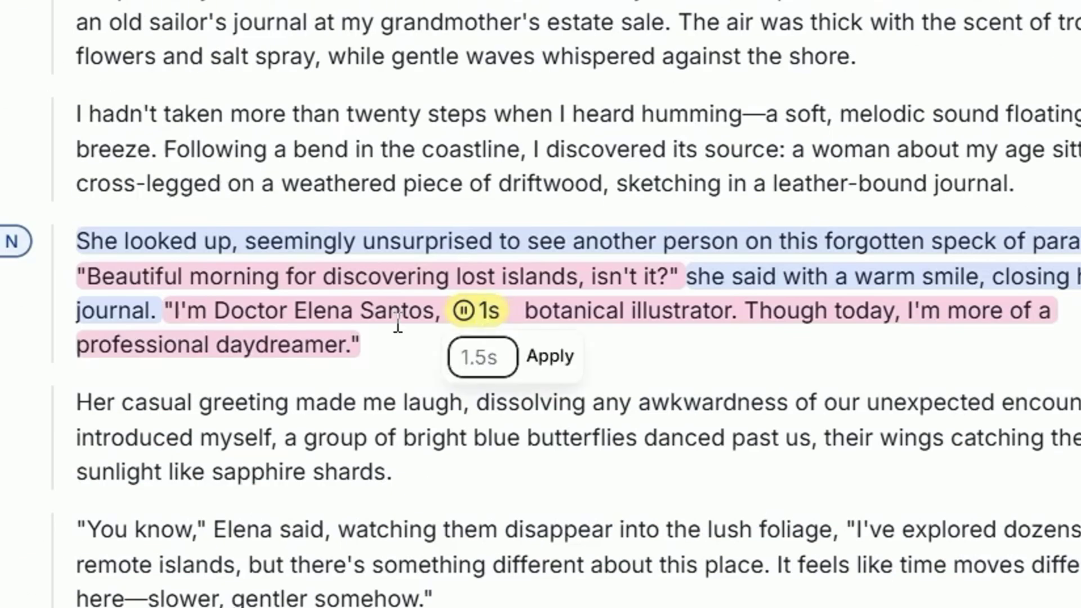
{"action": "type", "text": "0.3"}
{"action": "left_click", "coordinate": [550, 361]}
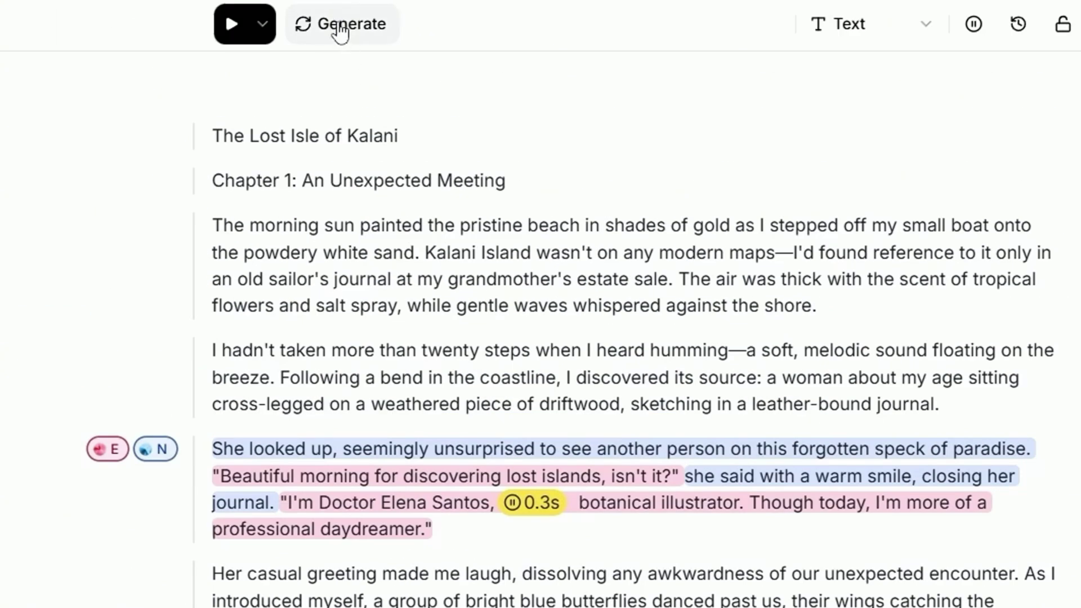
{"action": "left_click", "coordinate": [231, 28]}
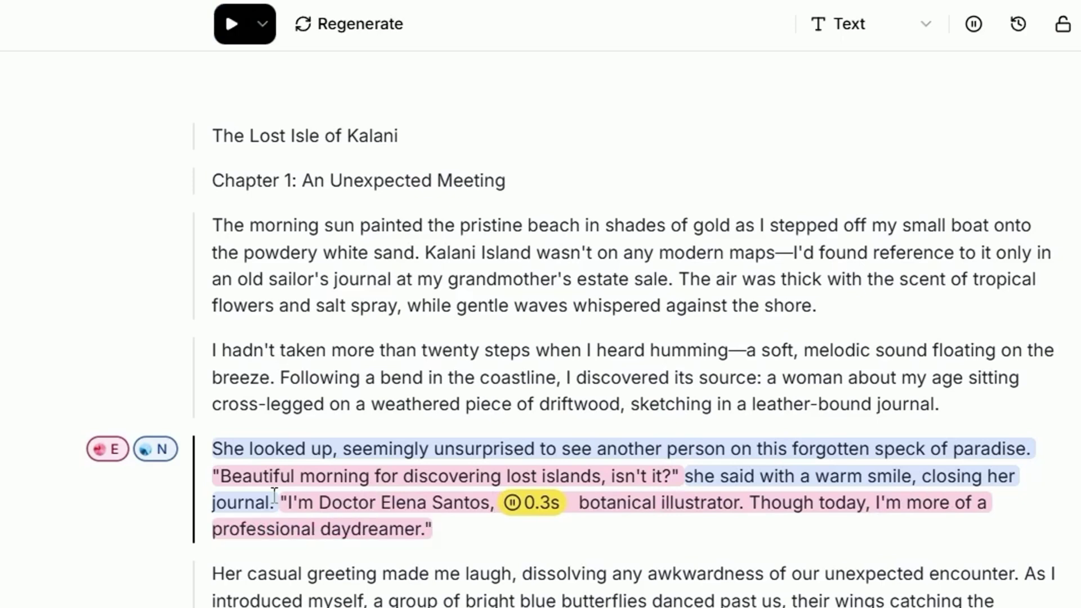
Regenerate only the quote "Beautiful morning for discovering lost islands, isn't it?" in the "She looked up" paragraph.
{"action": "mouse_move", "coordinate": [293, 529]}
{"action": "left_mouse_down"}
{"action": "mouse_move", "coordinate": [517, 513]}
{"action": "mouse_move", "coordinate": [563, 524]}
{"action": "left_mouse_up"}
{"action": "left_click_drag", "start_coordinate": [213, 476], "coordinate": [678, 462]}
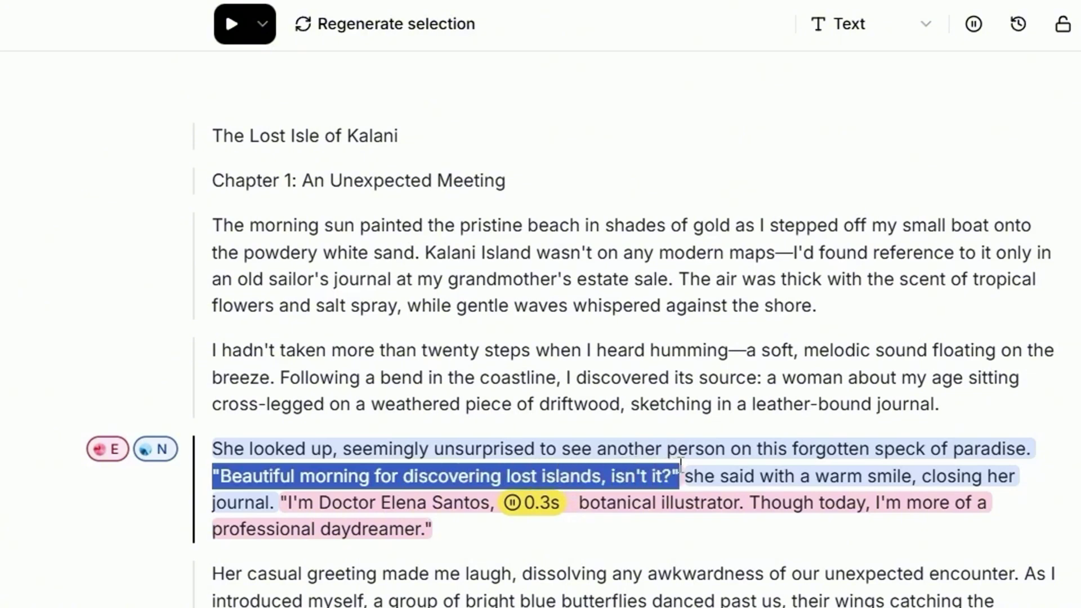
{"action": "left_click", "coordinate": [374, 33]}
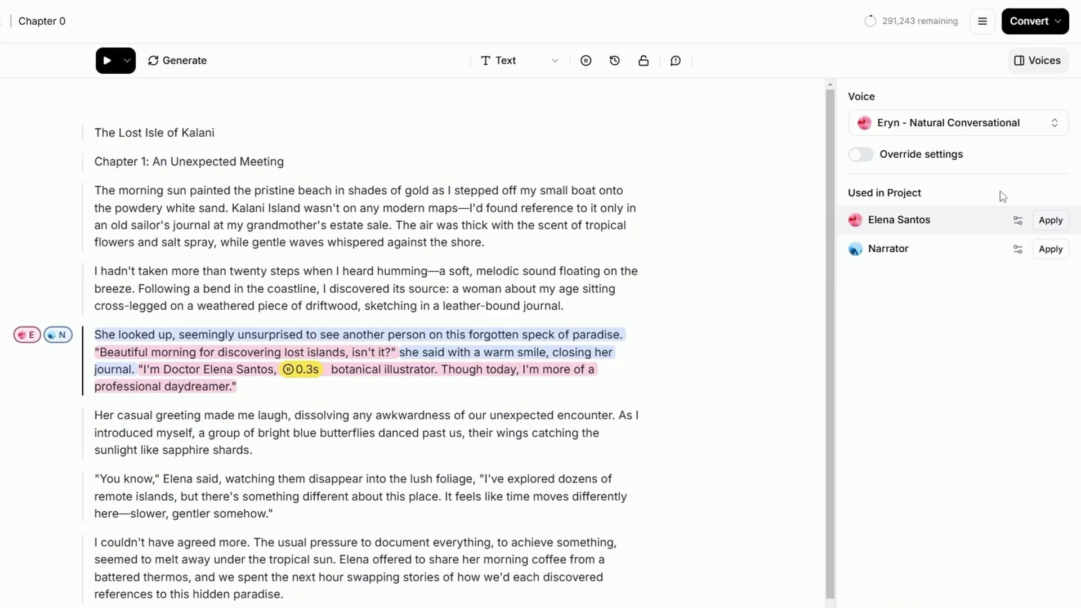
Try a slightly higher style exaggeration for the Narrator voice and leave its settings without saving.
{"action": "left_click", "coordinate": [1018, 251]}
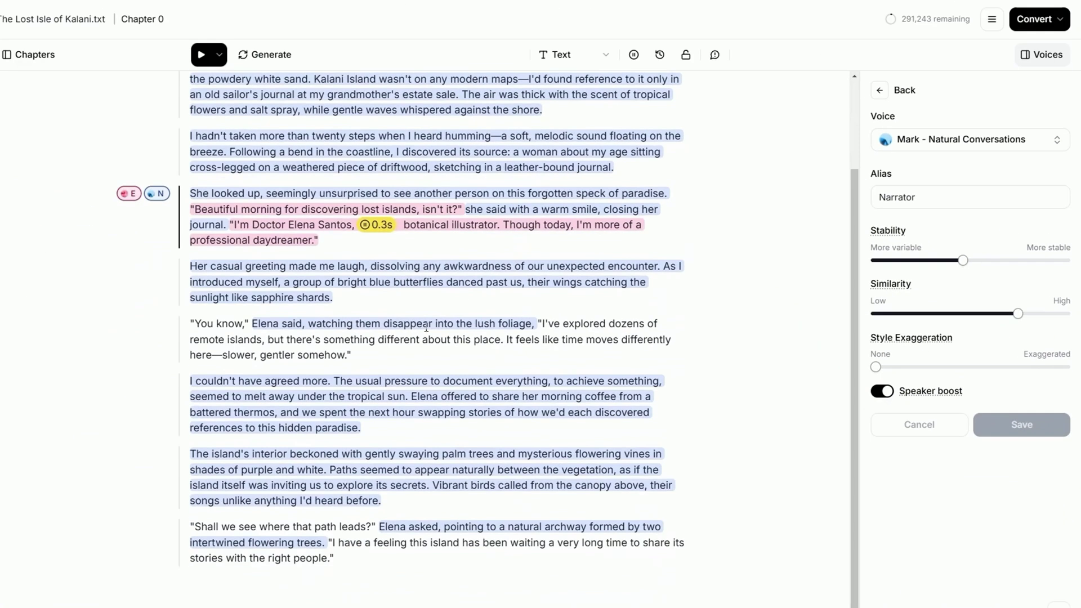
{"action": "scroll", "coordinate": [476, 300], "scroll_direction": "up", "scroll_amount": 2}
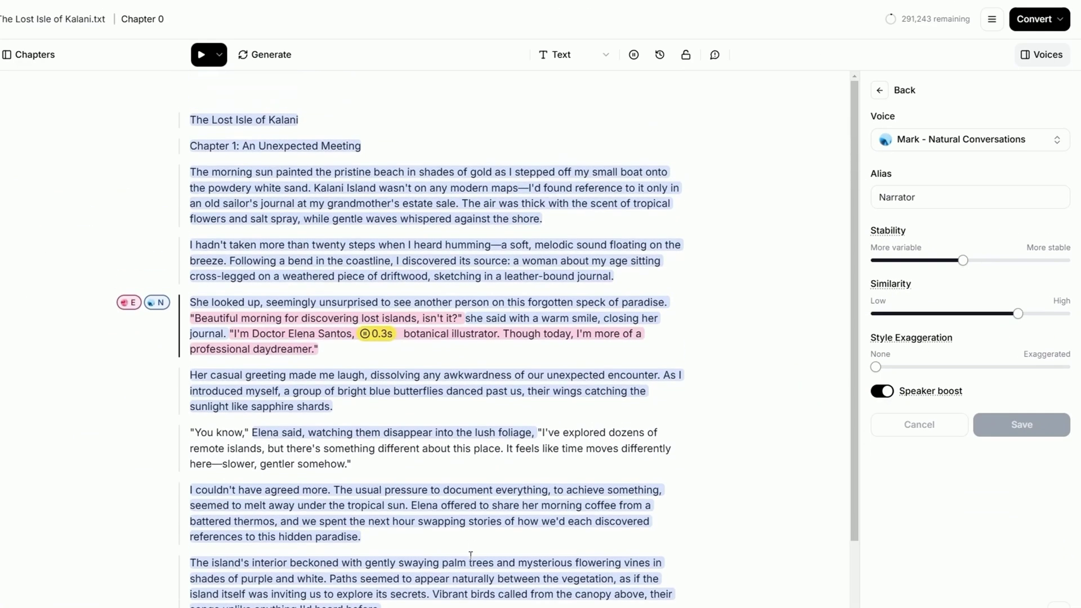
{"action": "left_click_drag", "start_coordinate": [875, 368], "coordinate": [883, 376]}
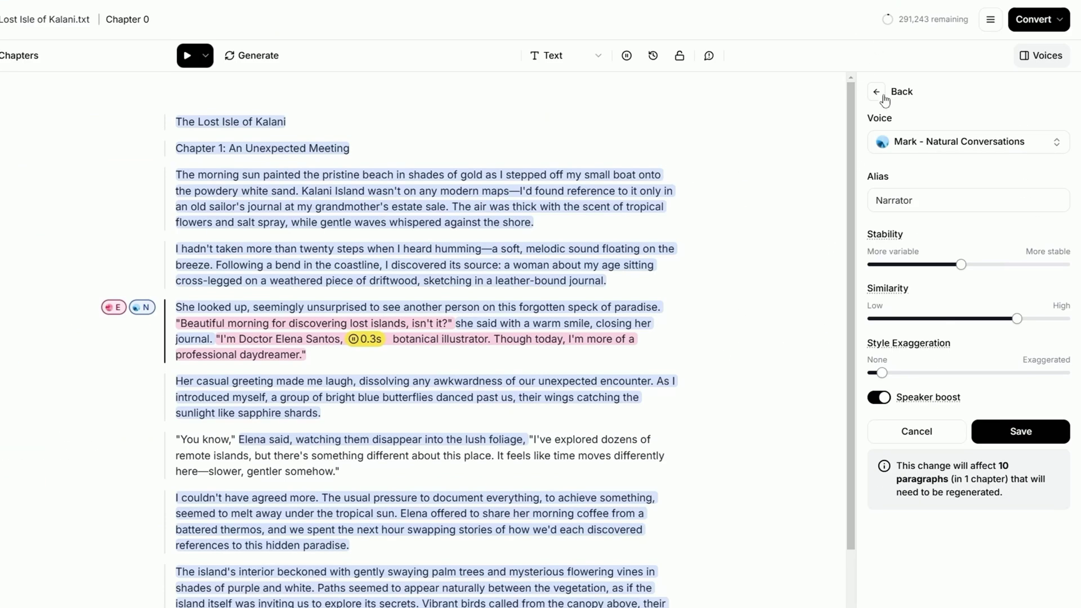
{"action": "left_click", "coordinate": [877, 92]}
{"action": "left_click", "coordinate": [430, 323]}
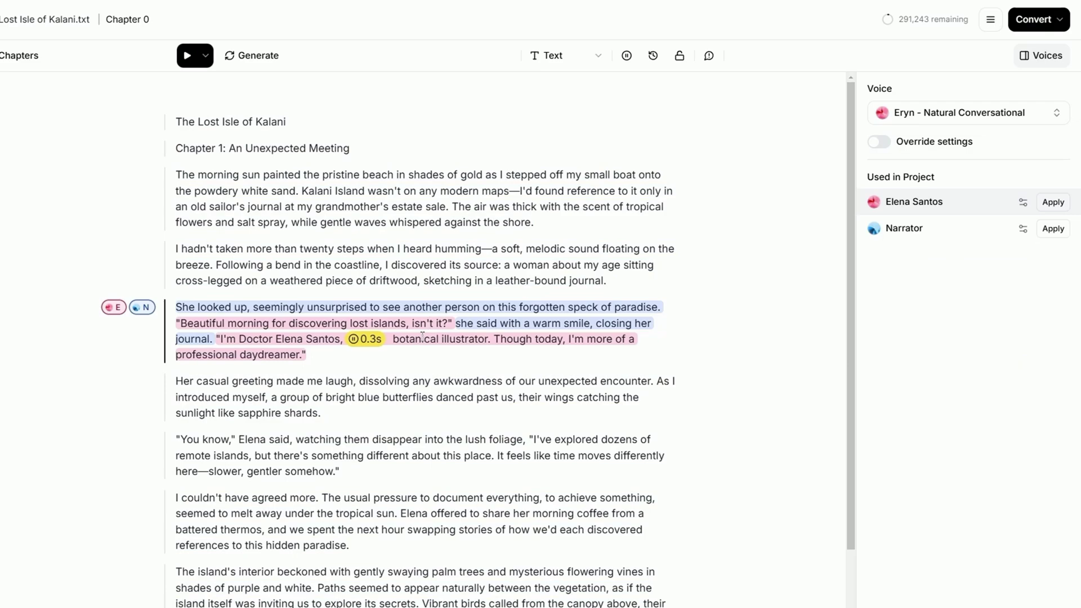
Assign the Elena Santos voice to "and we spent the next hour" through "this hidden paradise." in the "I couldn't have agreed more" paragraph.
{"action": "scroll", "coordinate": [408, 337], "scroll_direction": "down", "scroll_amount": 2}
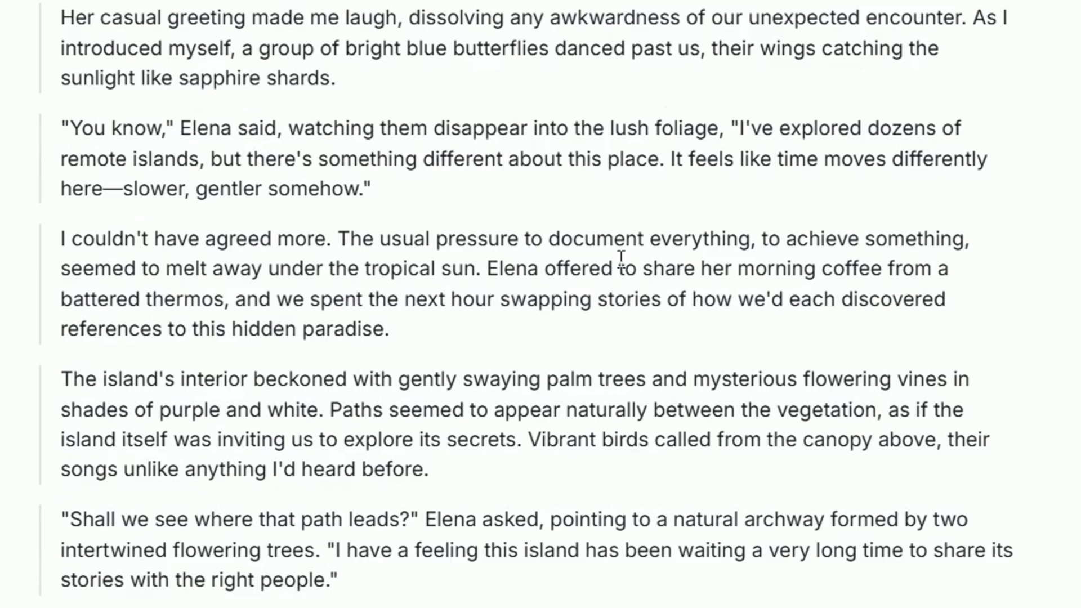
{"action": "left_click", "coordinate": [235, 298]}
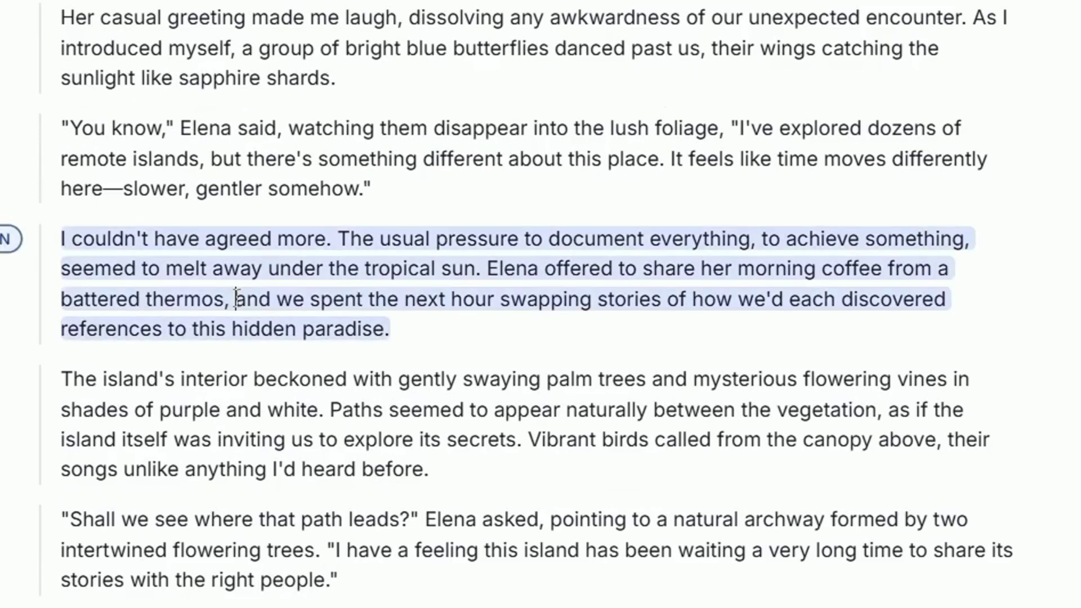
{"action": "left_click_drag", "start_coordinate": [235, 299], "coordinate": [383, 331]}
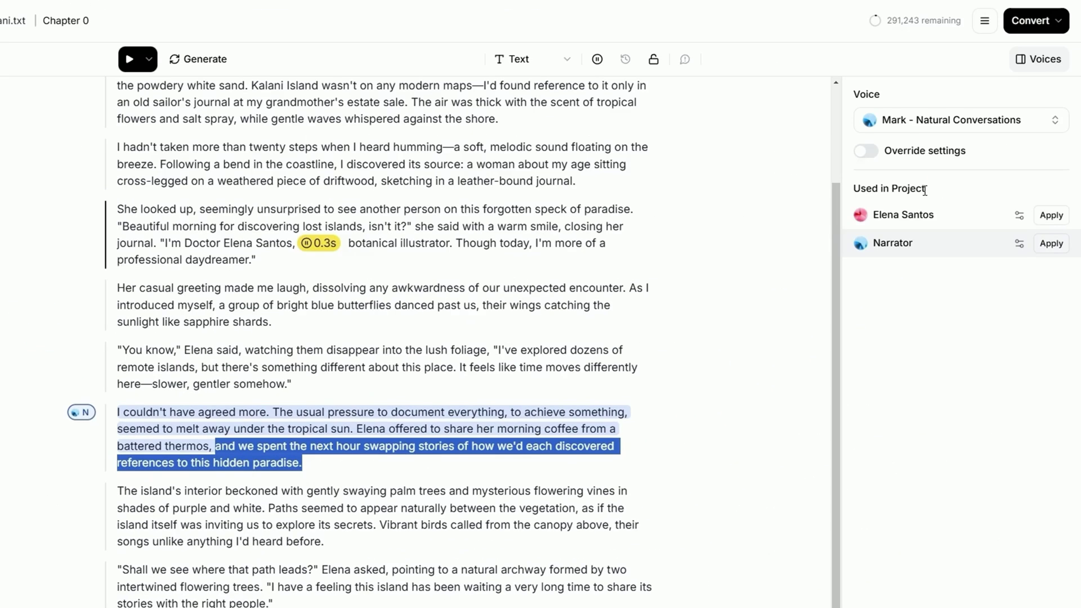
{"action": "left_click", "coordinate": [1051, 216]}
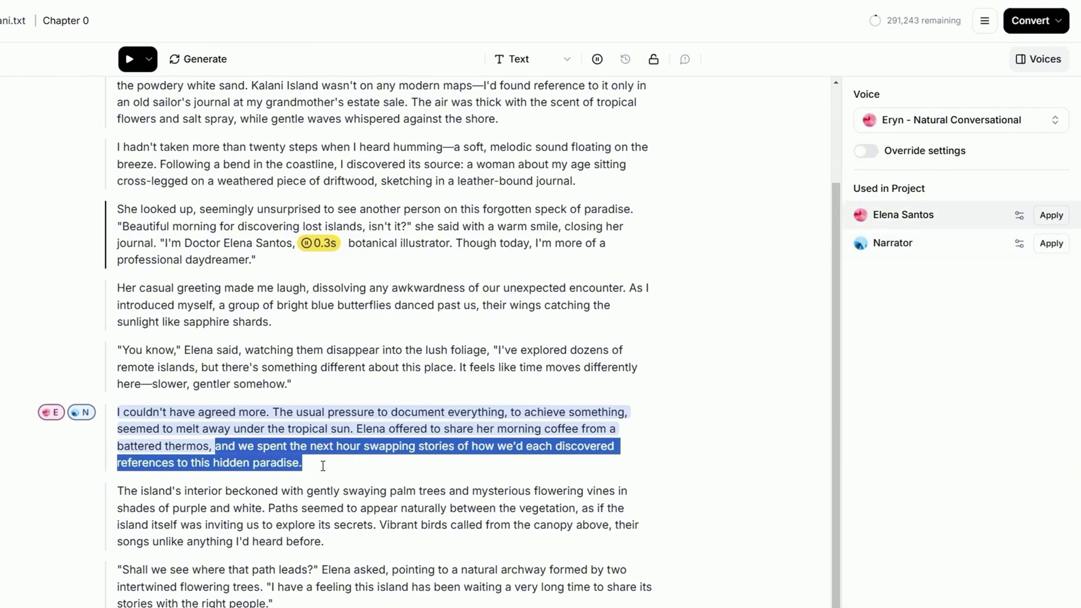
{"action": "left_click", "coordinate": [319, 469]}
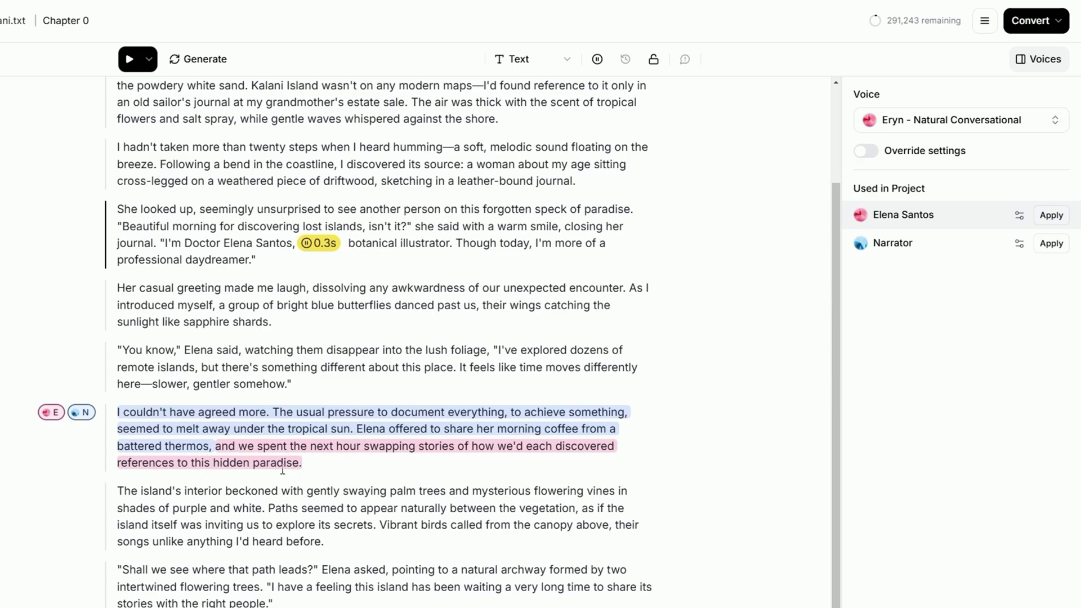
{"action": "scroll", "coordinate": [526, 430], "scroll_direction": "up", "scroll_amount": 2}
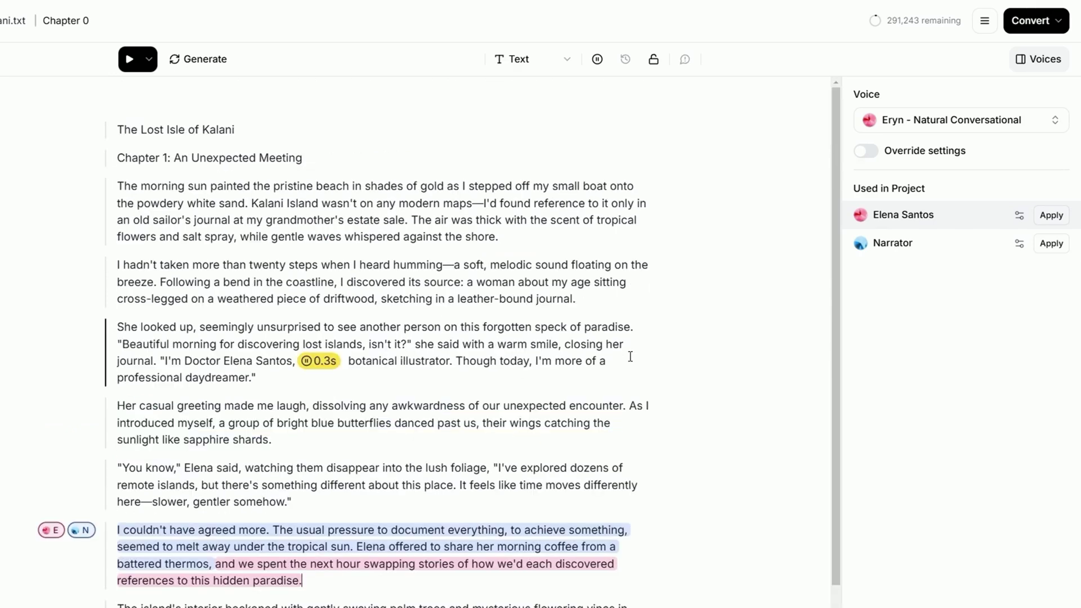
{"action": "scroll", "coordinate": [603, 283], "scroll_direction": "down", "scroll_amount": 2}
{"action": "scroll", "coordinate": [451, 405], "scroll_direction": "up", "scroll_amount": 2}
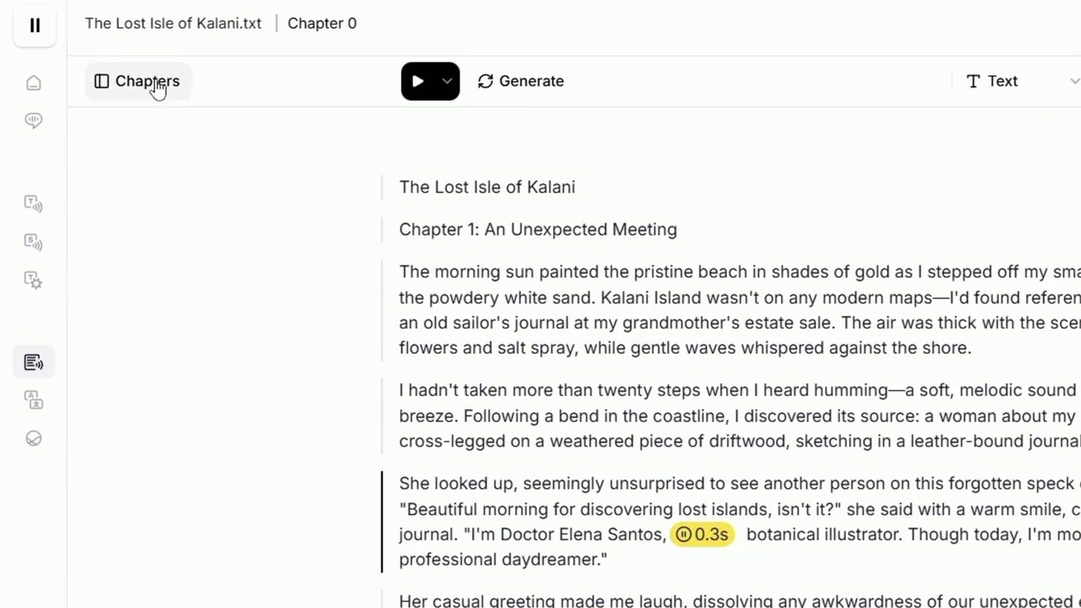
{"action": "left_click", "coordinate": [156, 89]}
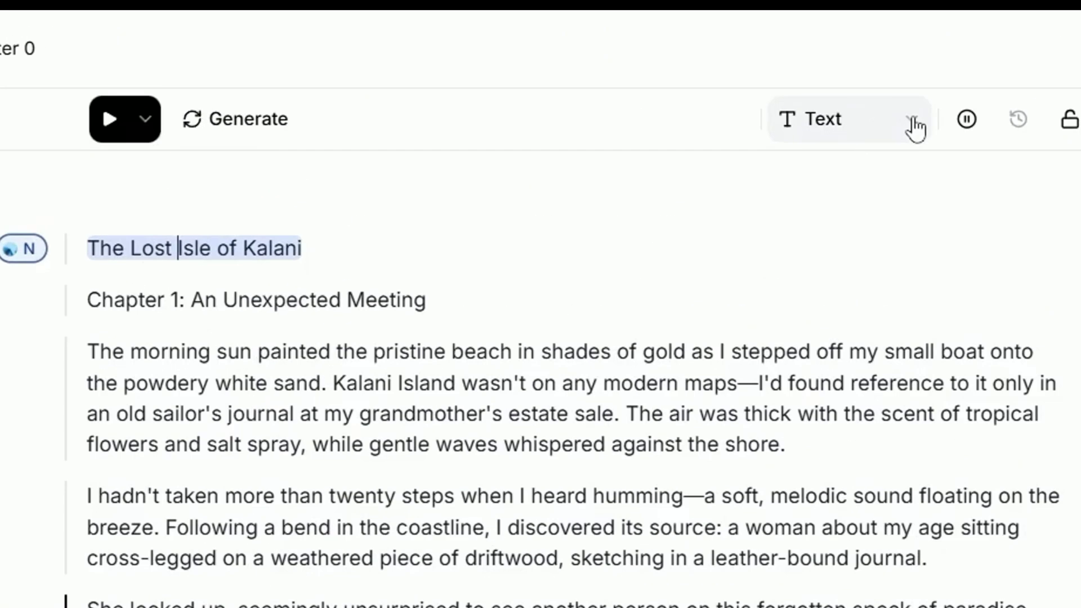
Format the title "The Lost Isle of Kalani" as Heading 1 and "Chapter 1: An Unexpected Meeting" as Heading 2.
{"action": "left_click", "coordinate": [915, 126]}
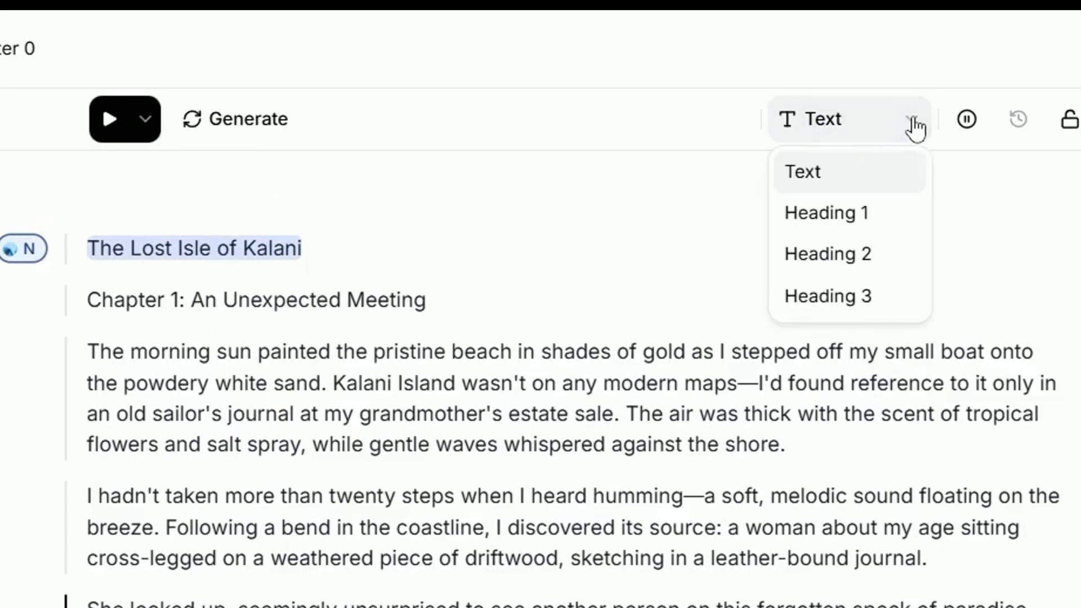
{"action": "left_click", "coordinate": [839, 214]}
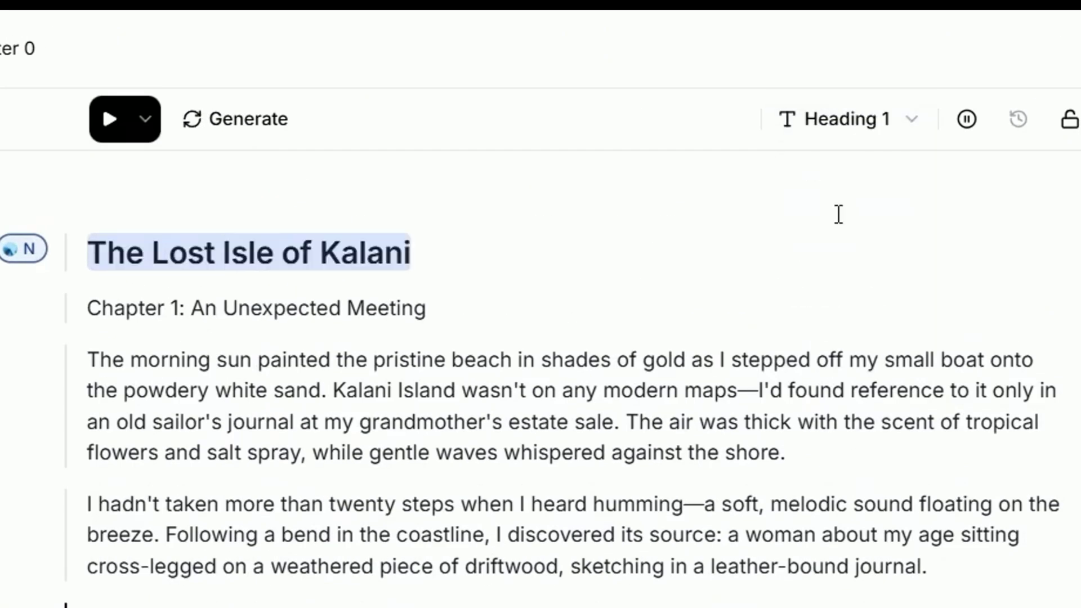
{"action": "left_click", "coordinate": [261, 311]}
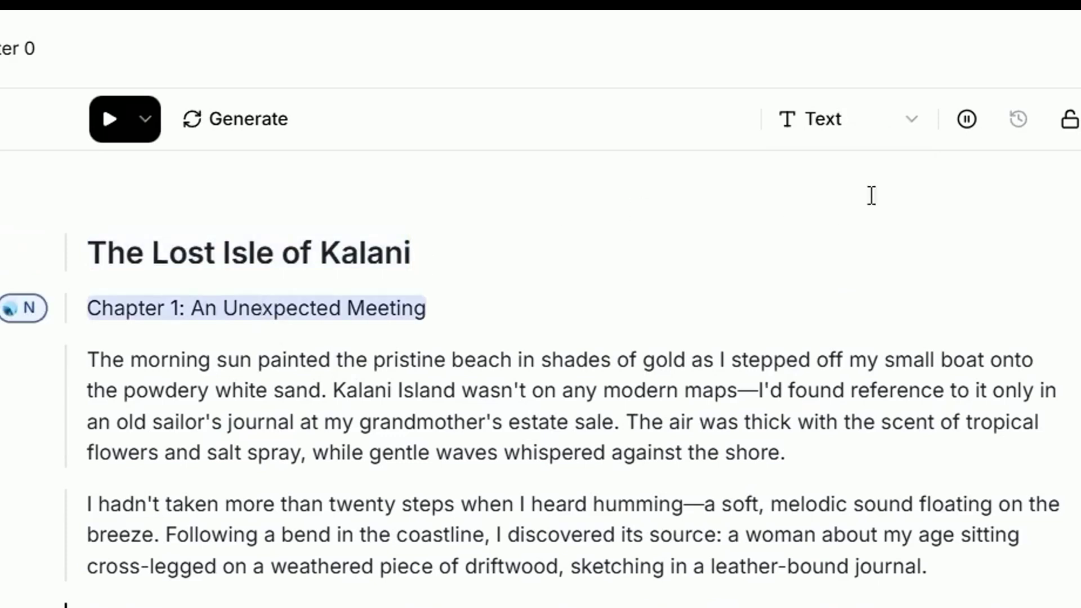
{"action": "left_click", "coordinate": [894, 129]}
{"action": "left_click", "coordinate": [847, 265]}
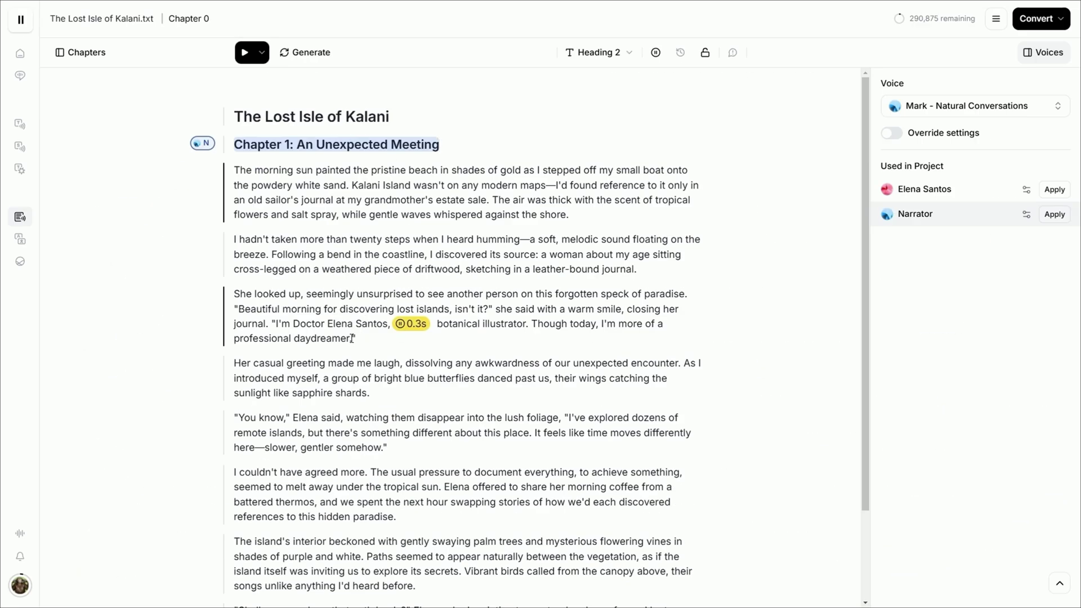
Generate and play the chapter's audio from the title "The Lost Isle of Kalani" until the end.
{"action": "left_click", "coordinate": [365, 336]}
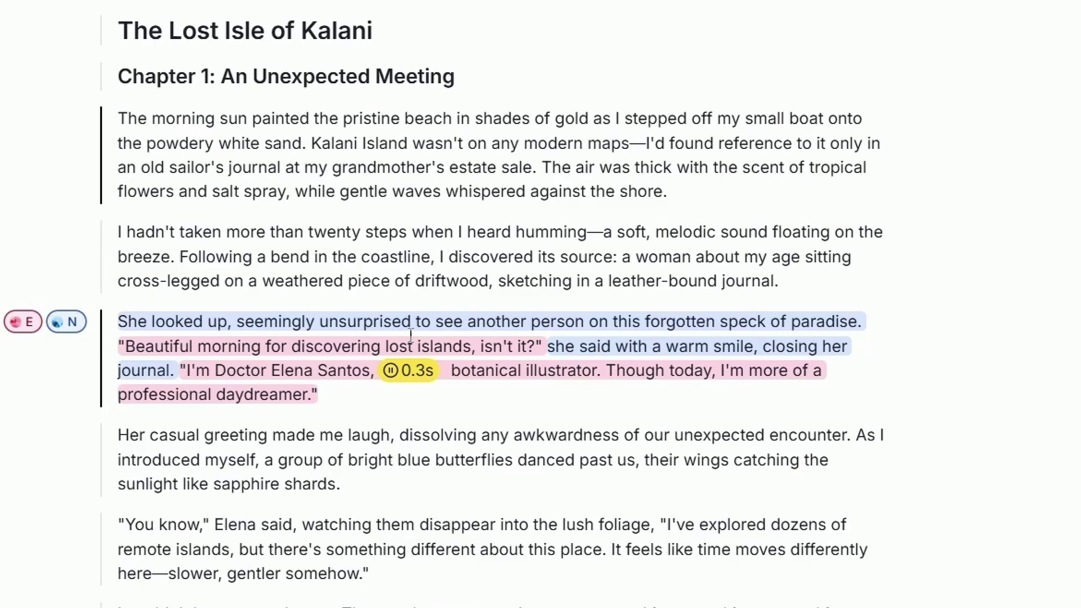
{"action": "left_click", "coordinate": [273, 248]}
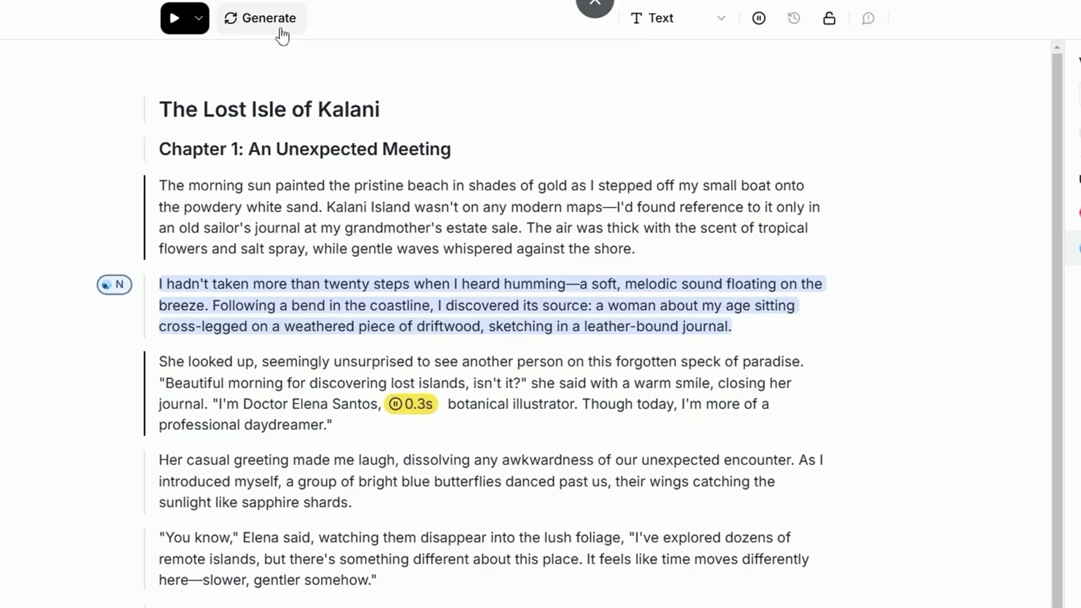
{"action": "triple_click", "coordinate": [160, 109]}
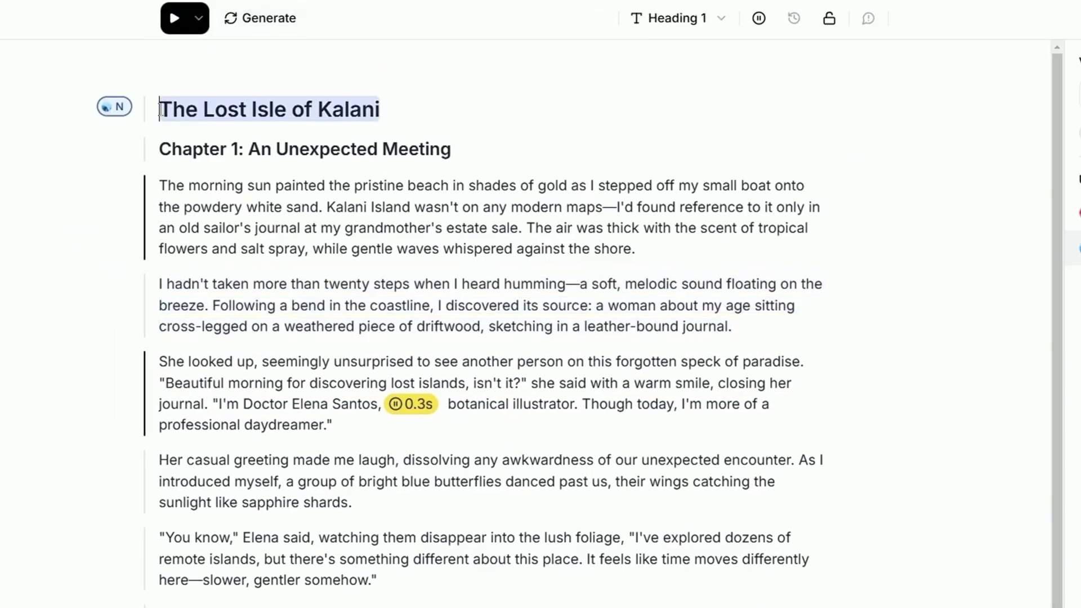
{"action": "left_click", "coordinate": [199, 25]}
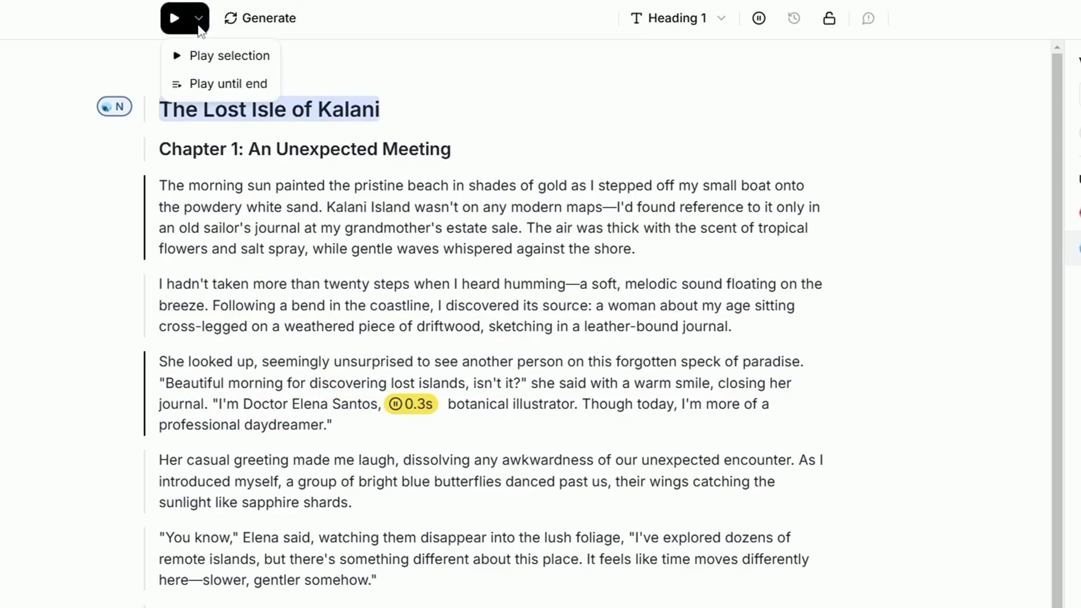
{"action": "left_click", "coordinate": [236, 85]}
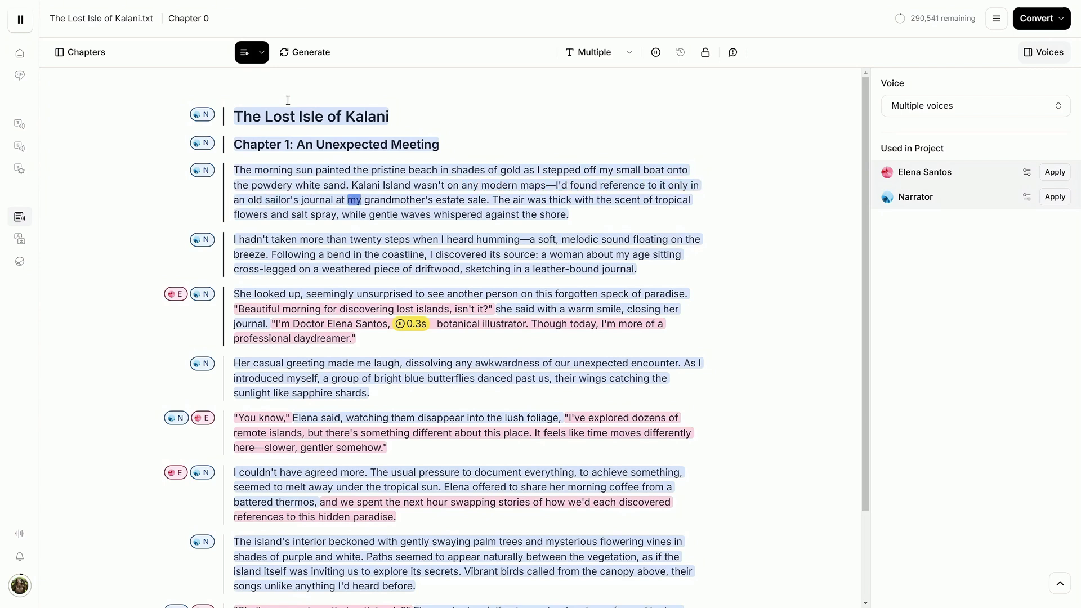
Inspect the regeneration options of the title, the chapter heading and the "The morning sun" paragraph.
{"action": "left_click", "coordinate": [263, 115]}
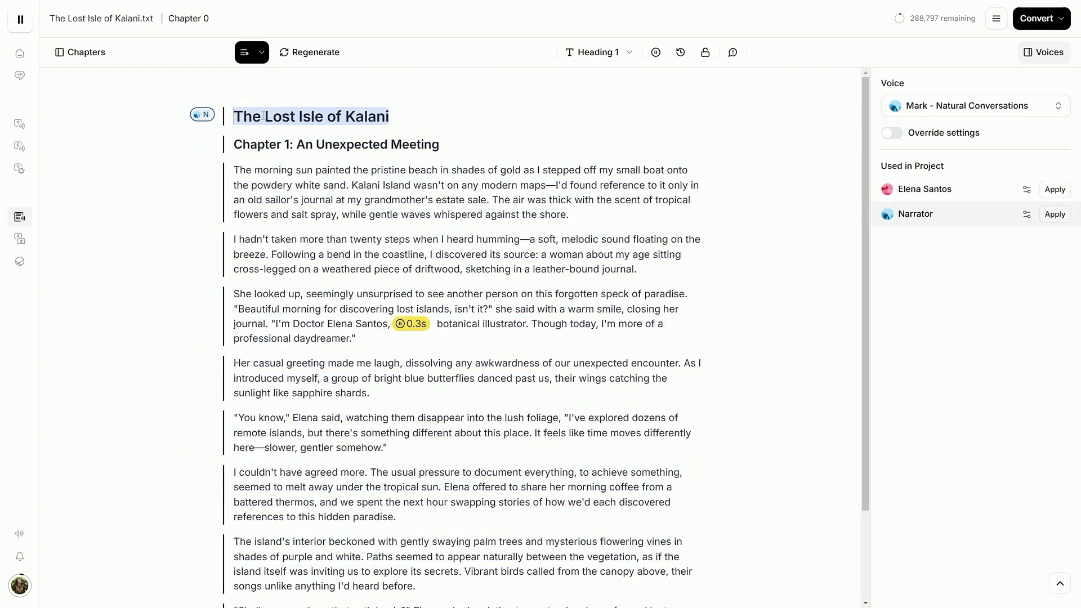
{"action": "left_click", "coordinate": [296, 142]}
{"action": "left_click", "coordinate": [271, 179]}
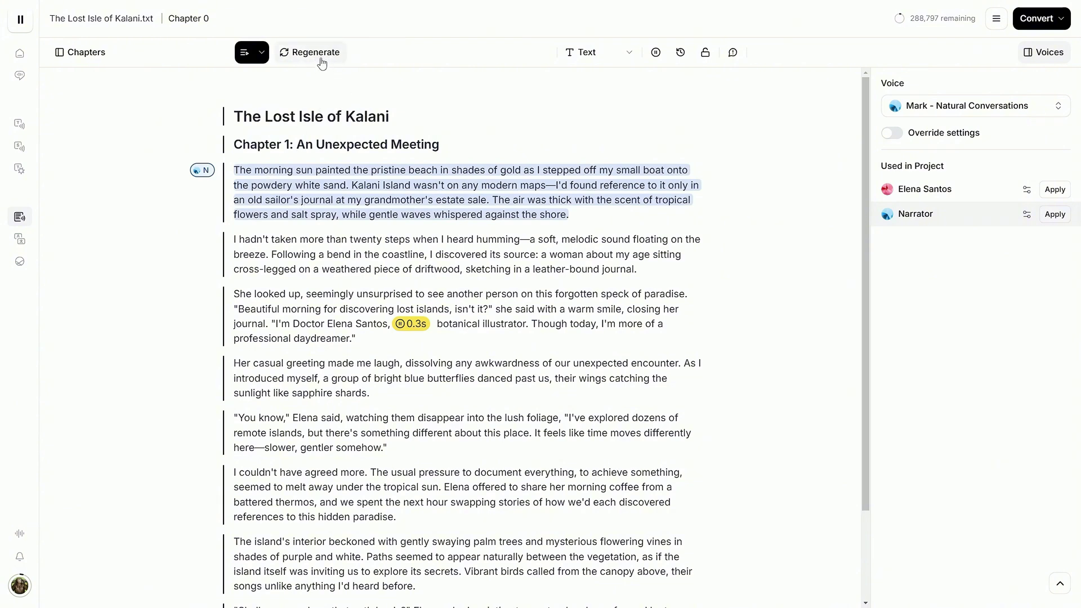
{"action": "left_click", "coordinate": [264, 242]}
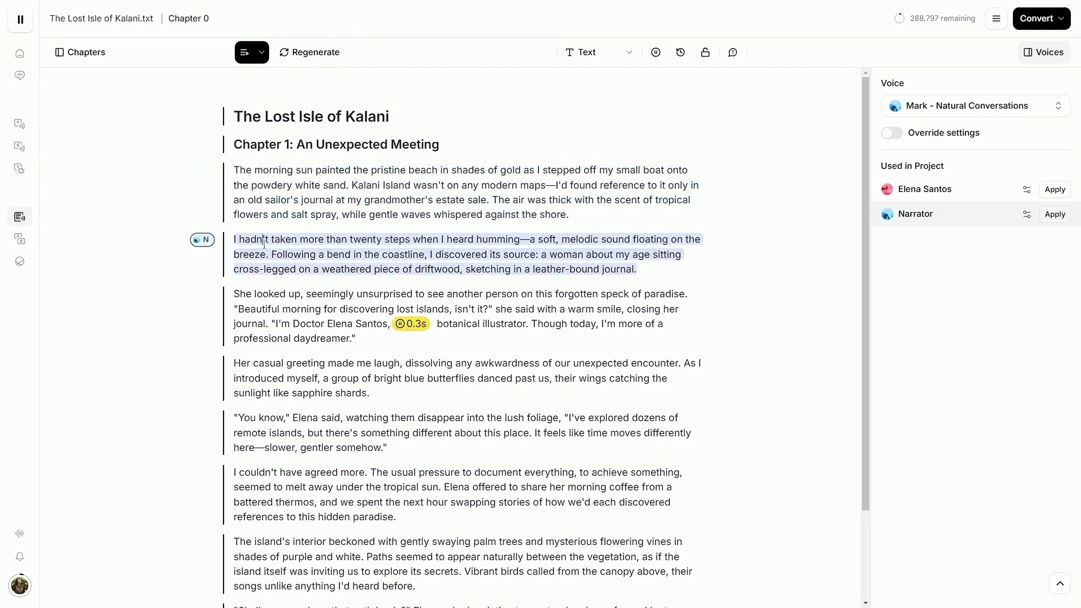
{"action": "left_click", "coordinate": [262, 307]}
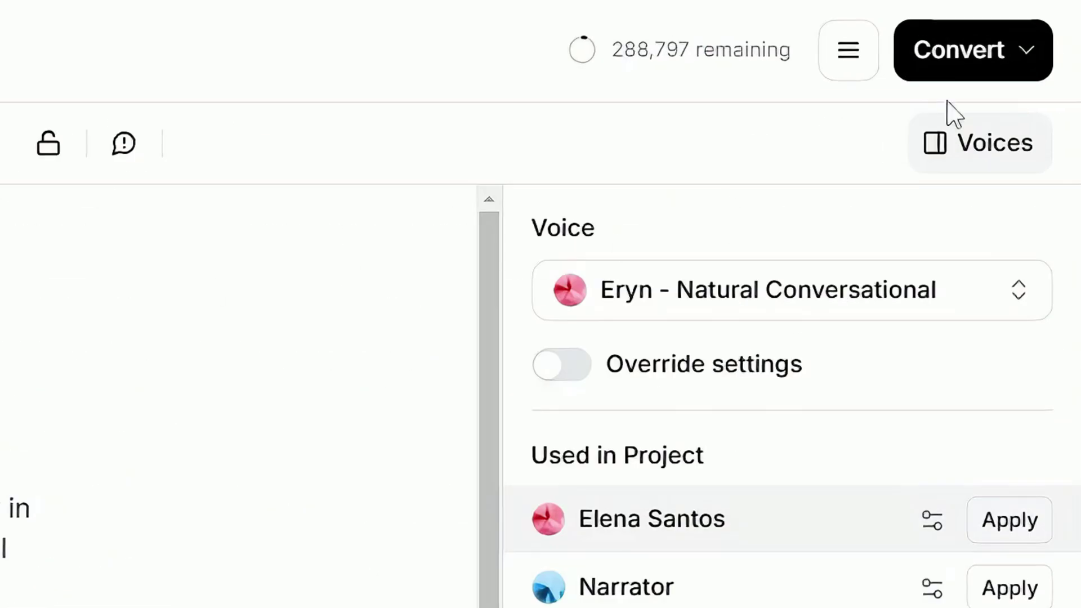
Convert Chapter 0 to audio and view its list of converted versions.
{"action": "left_click", "coordinate": [980, 63]}
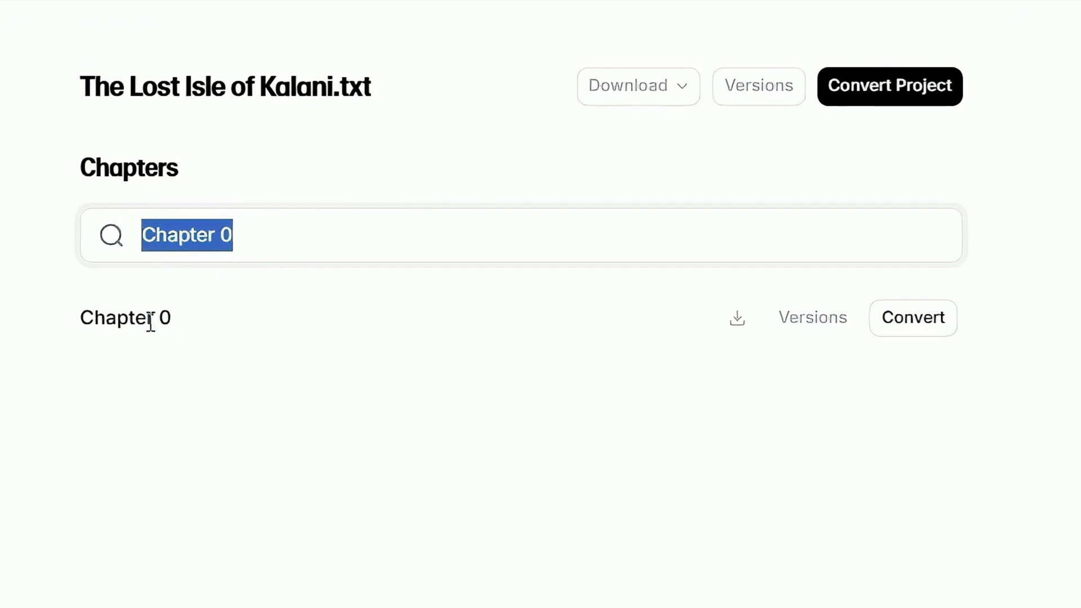
{"action": "left_click", "coordinate": [922, 328]}
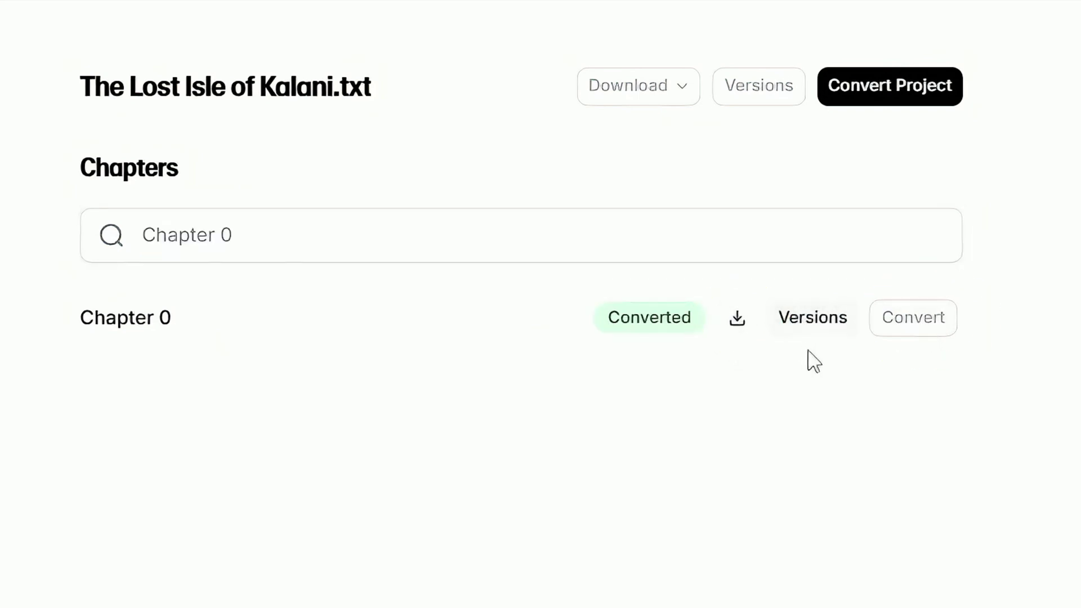
{"action": "left_click", "coordinate": [826, 329]}
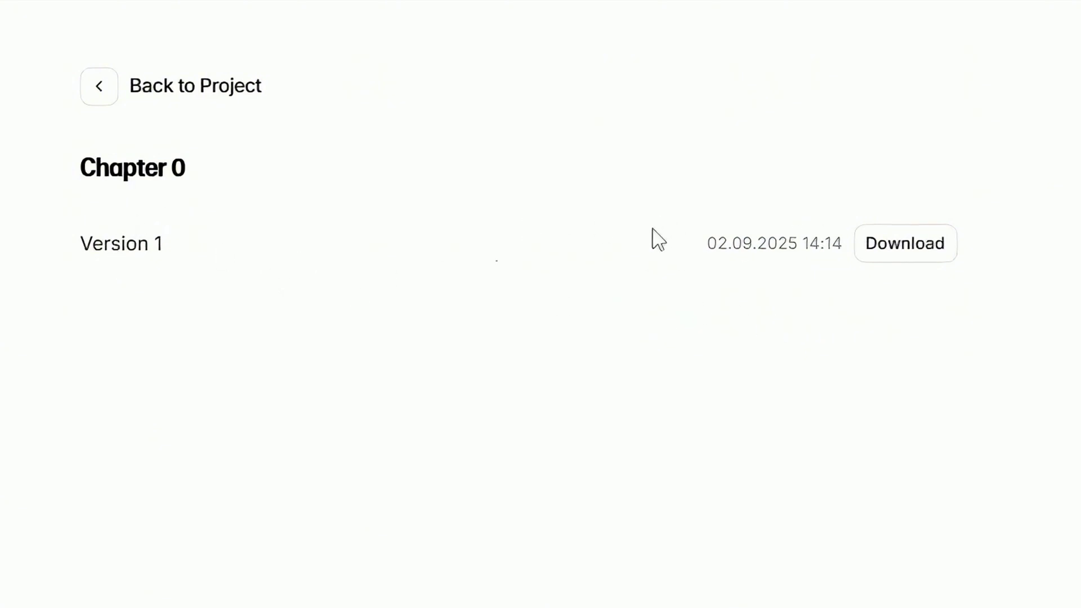
{"action": "left_click", "coordinate": [98, 87]}
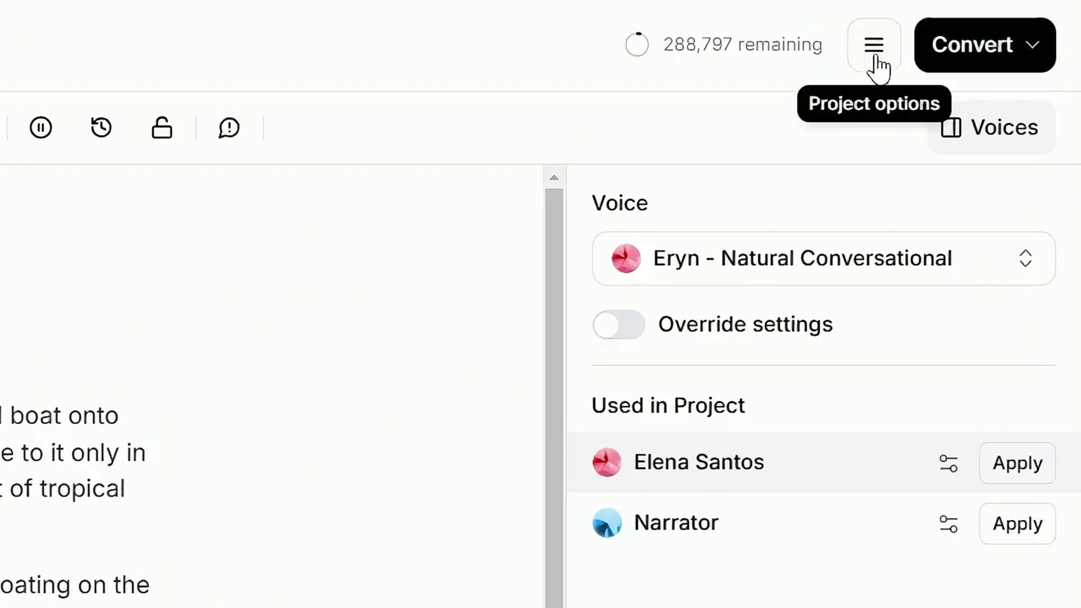
Review the project's general, export, publishing and advanced settings, including the text normalization options.
{"action": "left_click", "coordinate": [877, 58]}
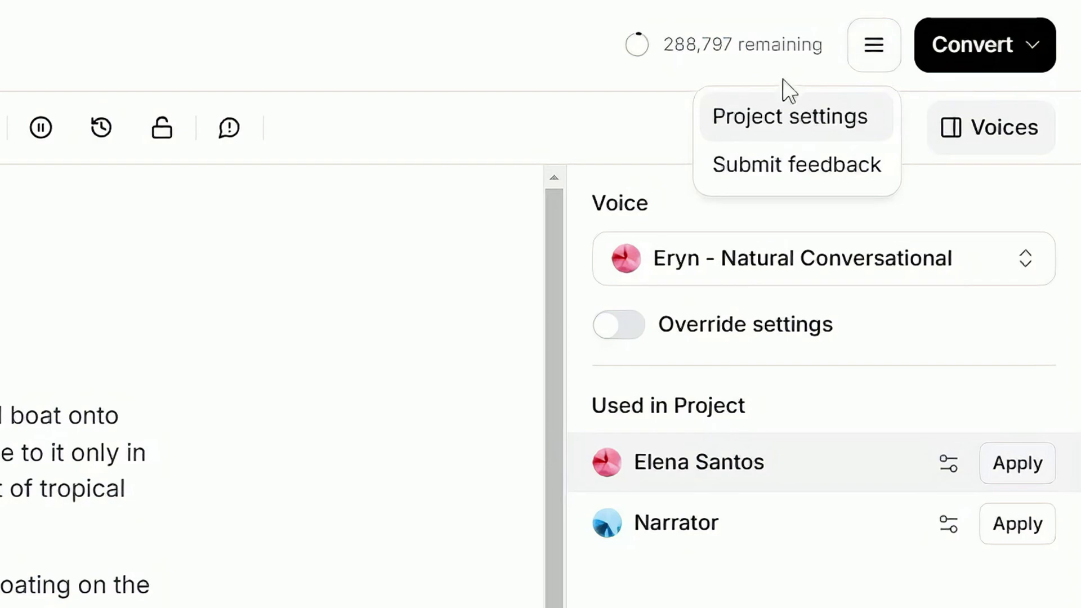
{"action": "left_click", "coordinate": [799, 120]}
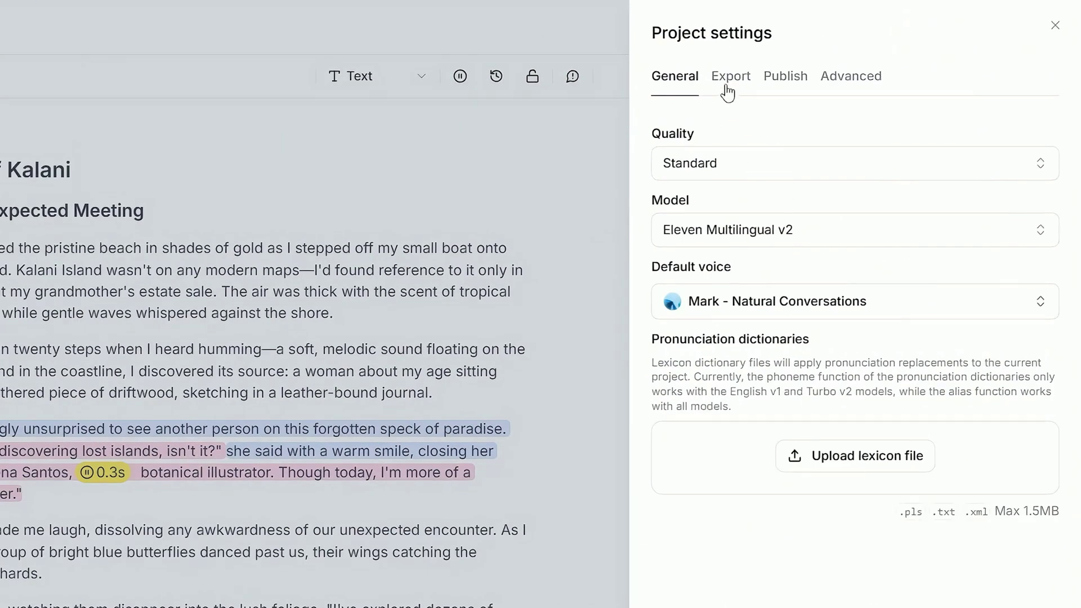
{"action": "left_click", "coordinate": [743, 85]}
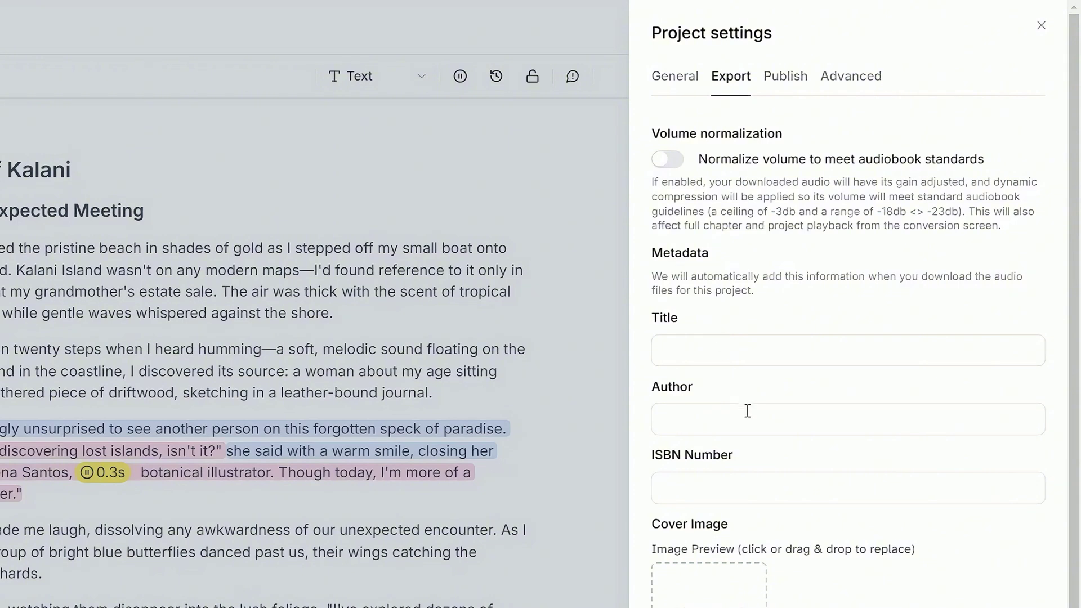
{"action": "scroll", "coordinate": [823, 473], "scroll_direction": "down", "scroll_amount": 1}
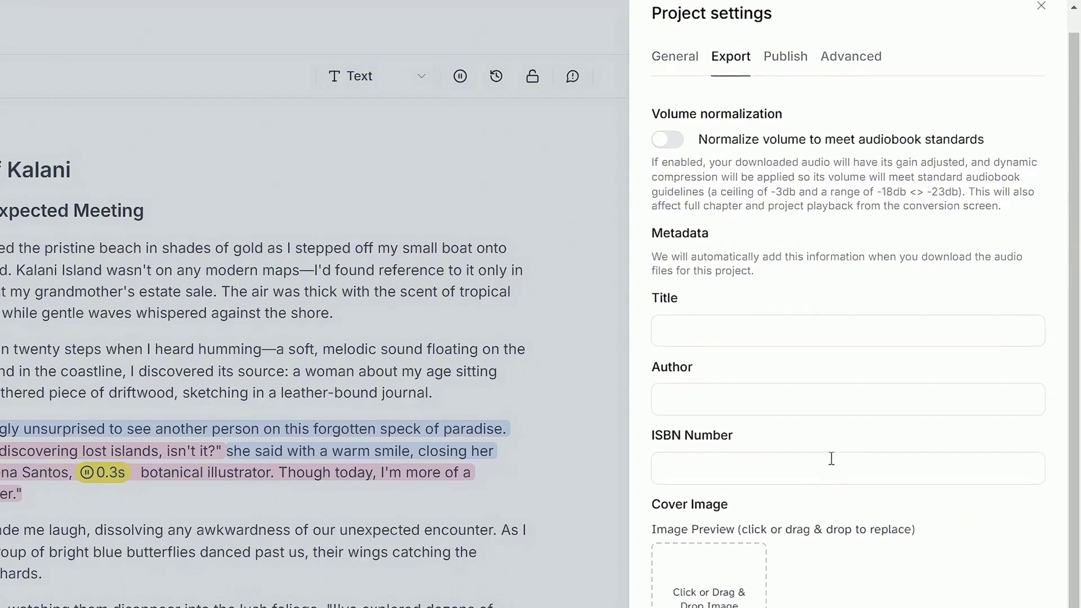
{"action": "scroll", "coordinate": [831, 458], "scroll_direction": "up", "scroll_amount": 1}
{"action": "left_click", "coordinate": [787, 78]}
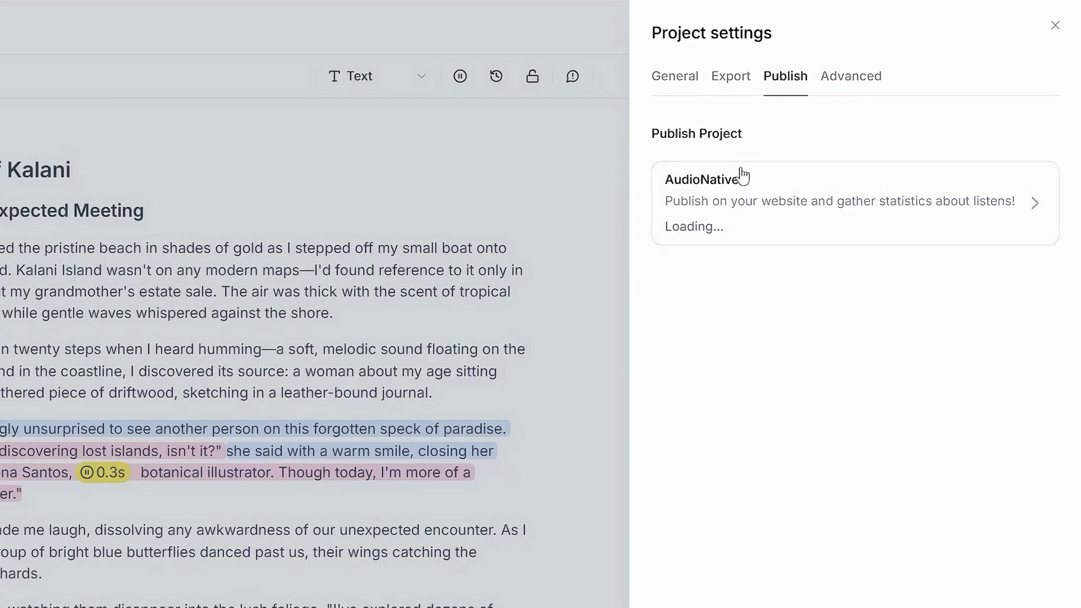
{"action": "left_click", "coordinate": [856, 83]}
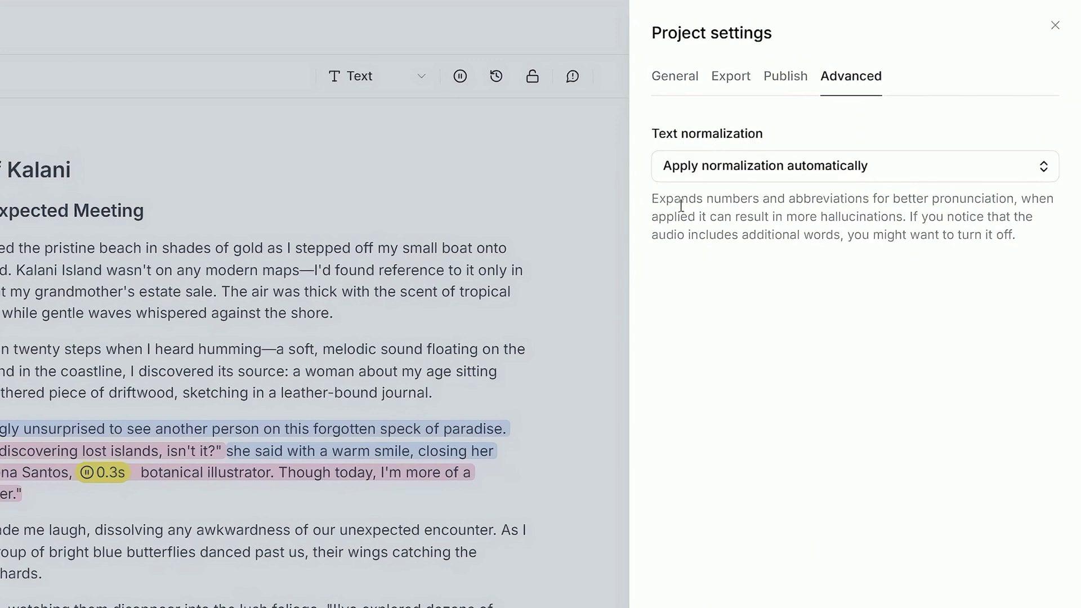
{"action": "left_click", "coordinate": [913, 176]}
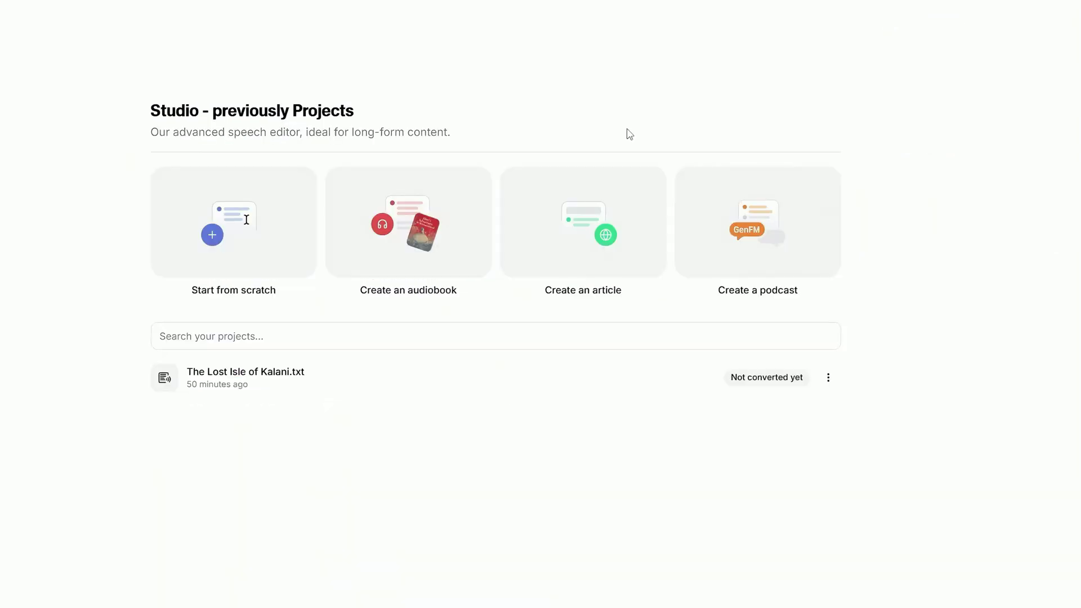
{"action": "left_click", "coordinate": [554, 245]}
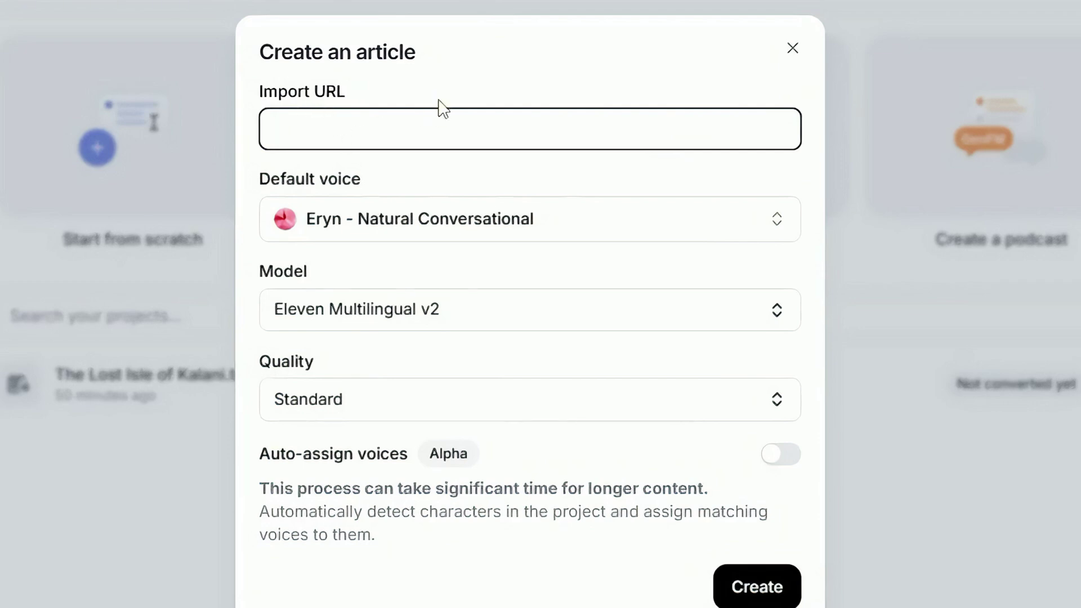
{"action": "type", "text": "https://excelerator.tech/capcut-in-the-us-what-happened/"}
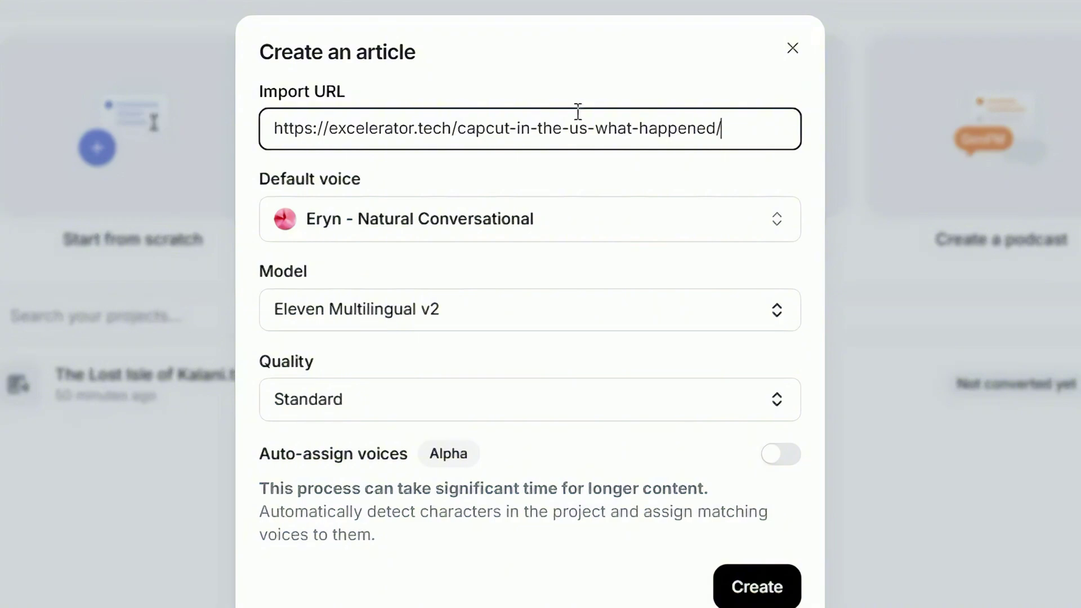
{"action": "left_click", "coordinate": [603, 223]}
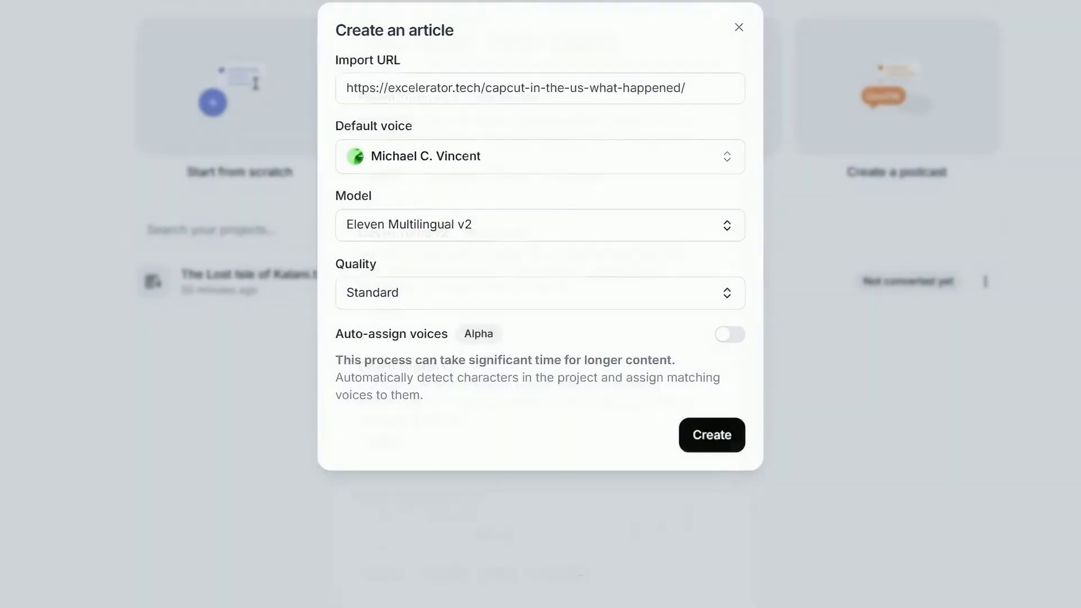
{"action": "left_click", "coordinate": [442, 301]}
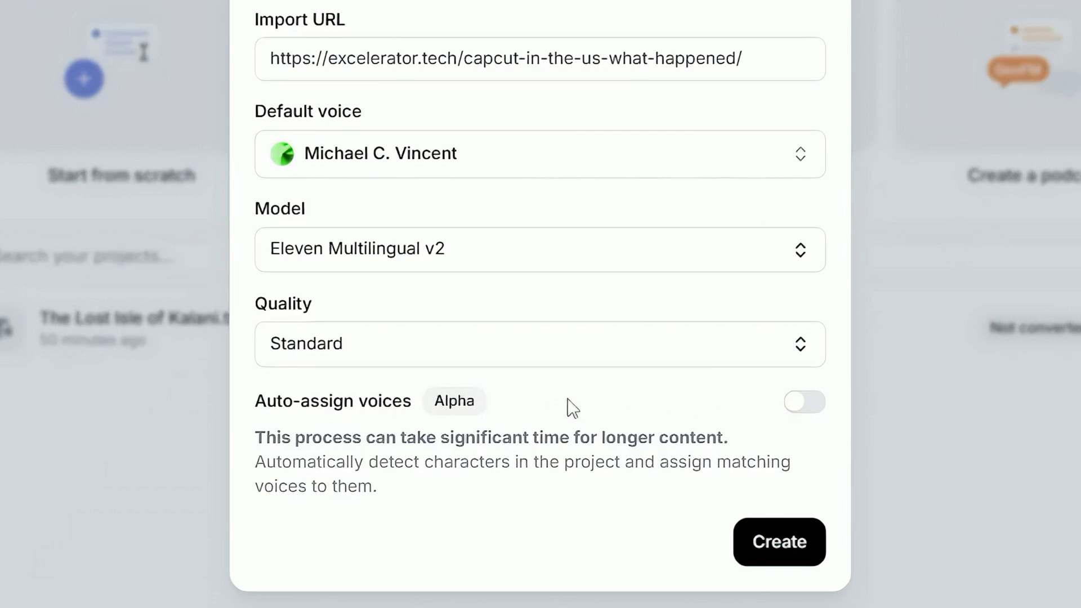
{"action": "left_click", "coordinate": [775, 548]}
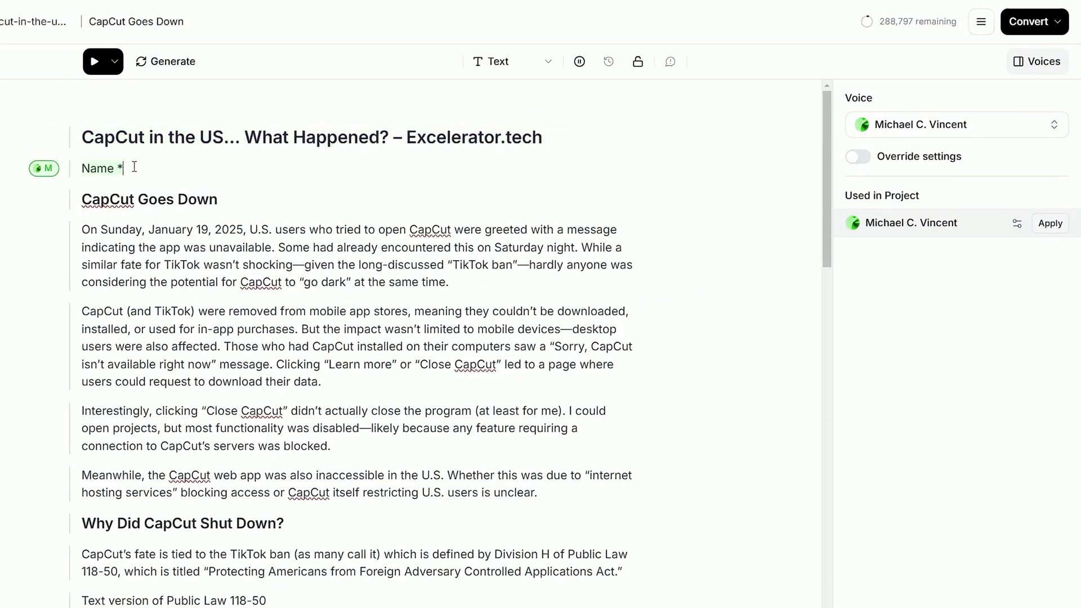
Delete the stray "Name *" line below the article's title and look through the rest of the imported text.
{"action": "triple_click", "coordinate": [97, 165]}
{"action": "key", "text": "Delete"}
{"action": "key", "text": "Delete"}
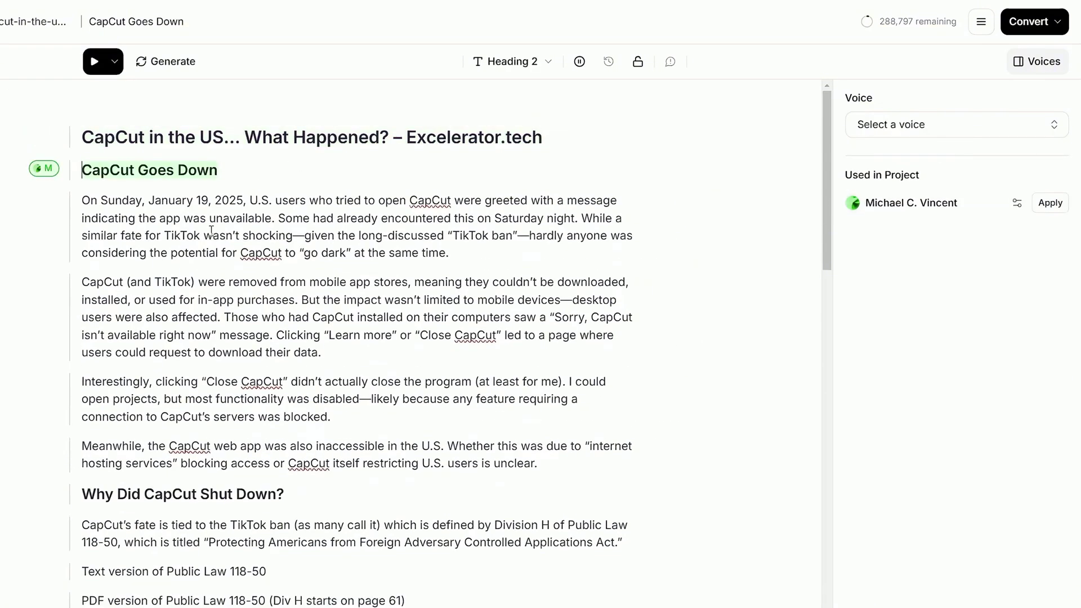
{"action": "scroll", "coordinate": [211, 231], "scroll_direction": "down", "scroll_amount": 20}
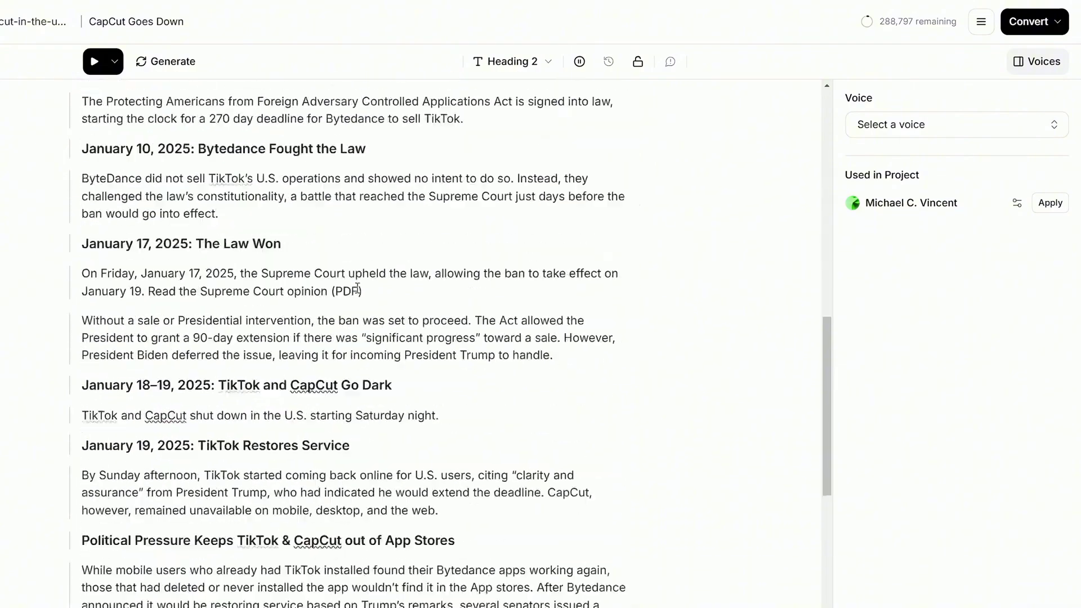
{"action": "scroll", "coordinate": [357, 288], "scroll_direction": "down", "scroll_amount": 3}
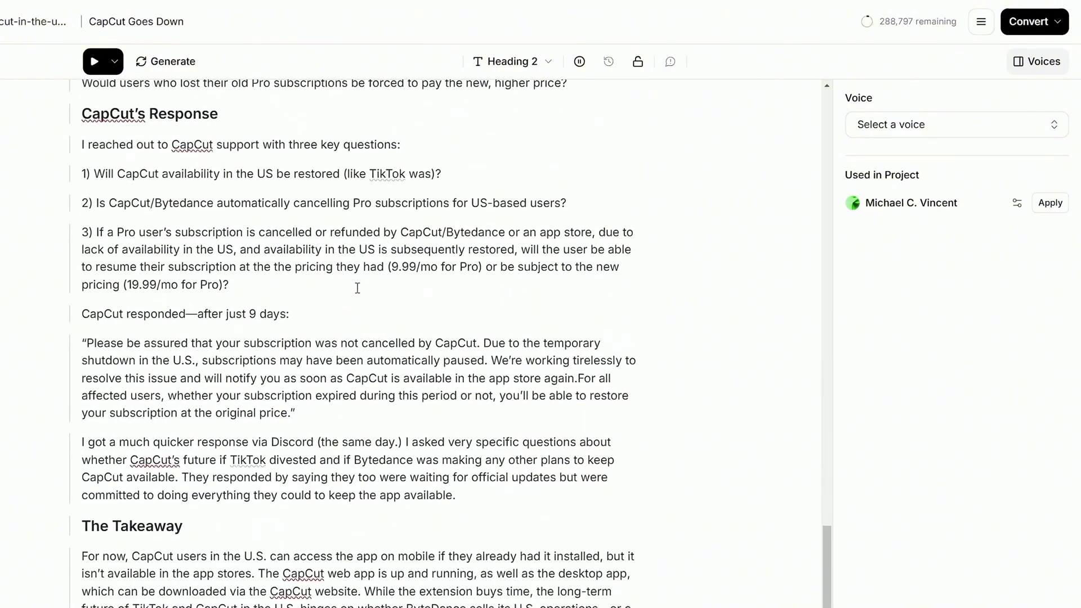
{"action": "scroll", "coordinate": [357, 288], "scroll_direction": "up", "scroll_amount": 20}
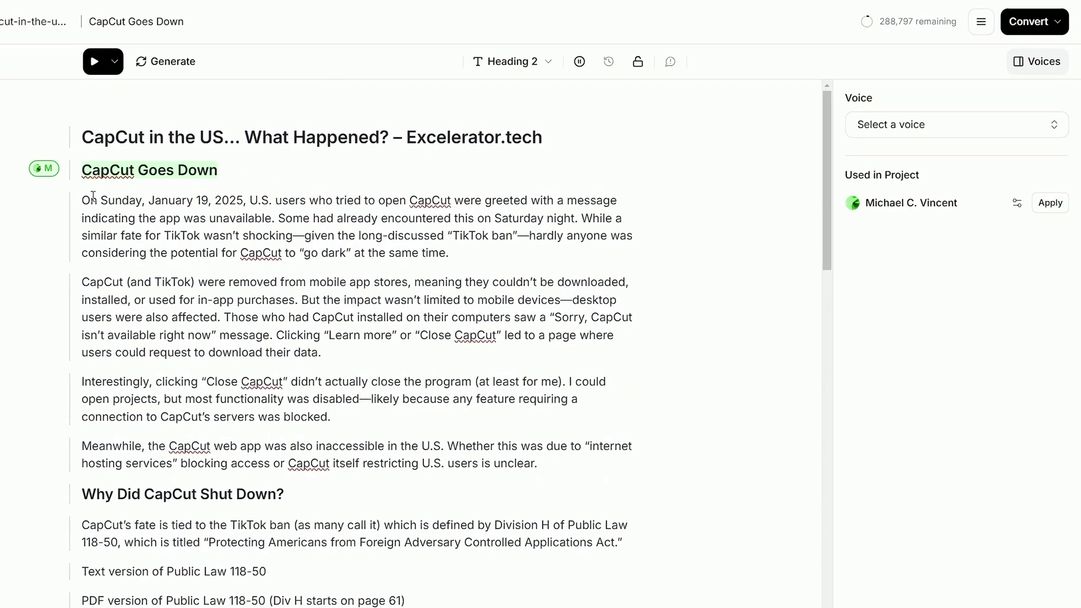
Place the cursor in the title "CapCut in the US… What Happened?" and view the playback options.
{"action": "left_click", "coordinate": [90, 199]}
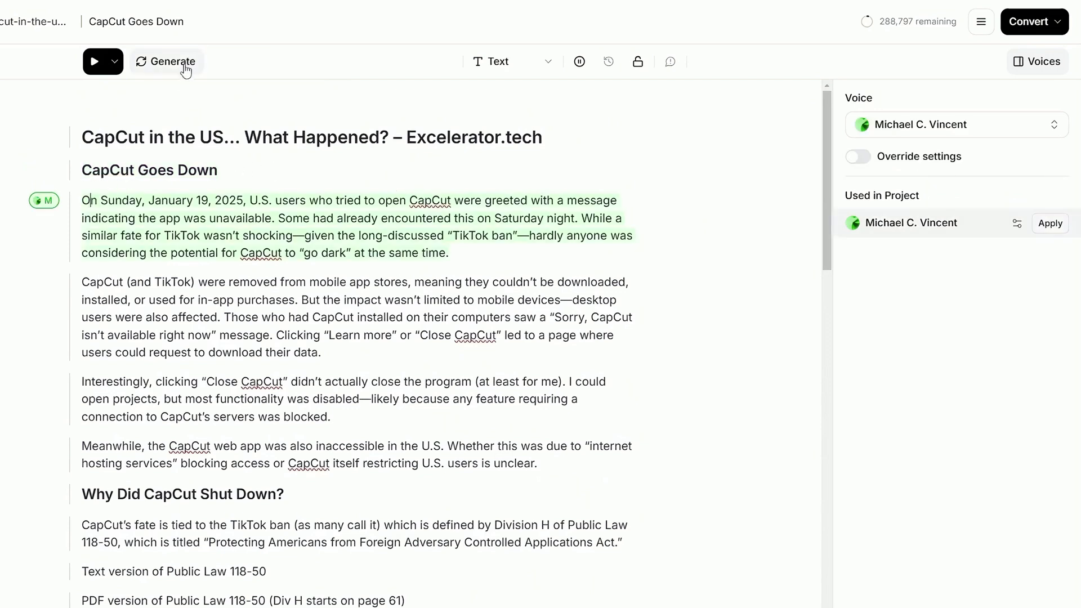
{"action": "left_click", "coordinate": [130, 171]}
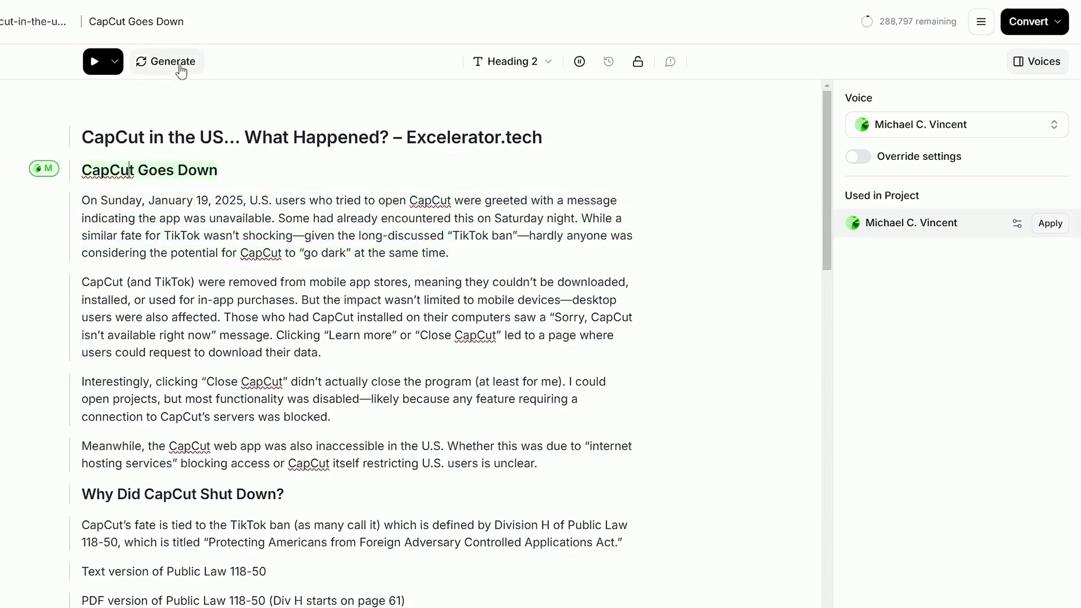
{"action": "key", "text": "Up"}
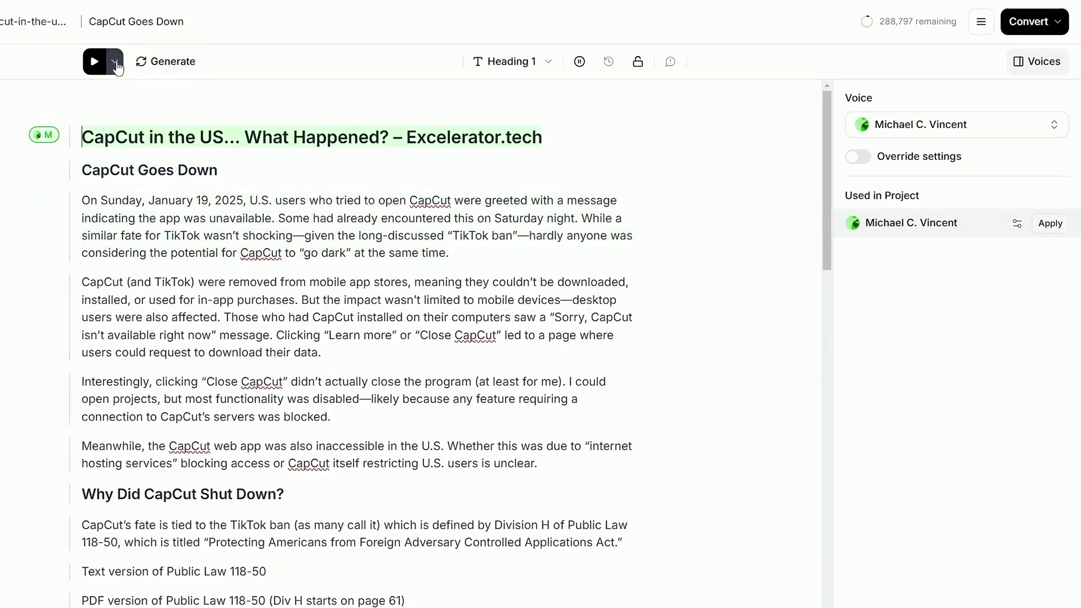
{"action": "left_click", "coordinate": [115, 62]}
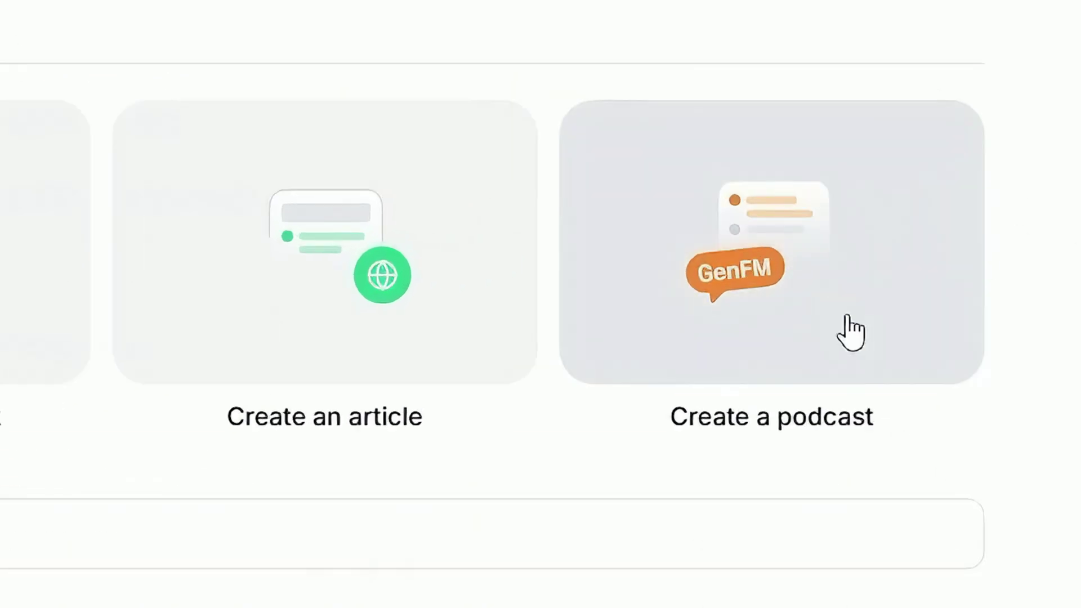
{"action": "left_click", "coordinate": [849, 318]}
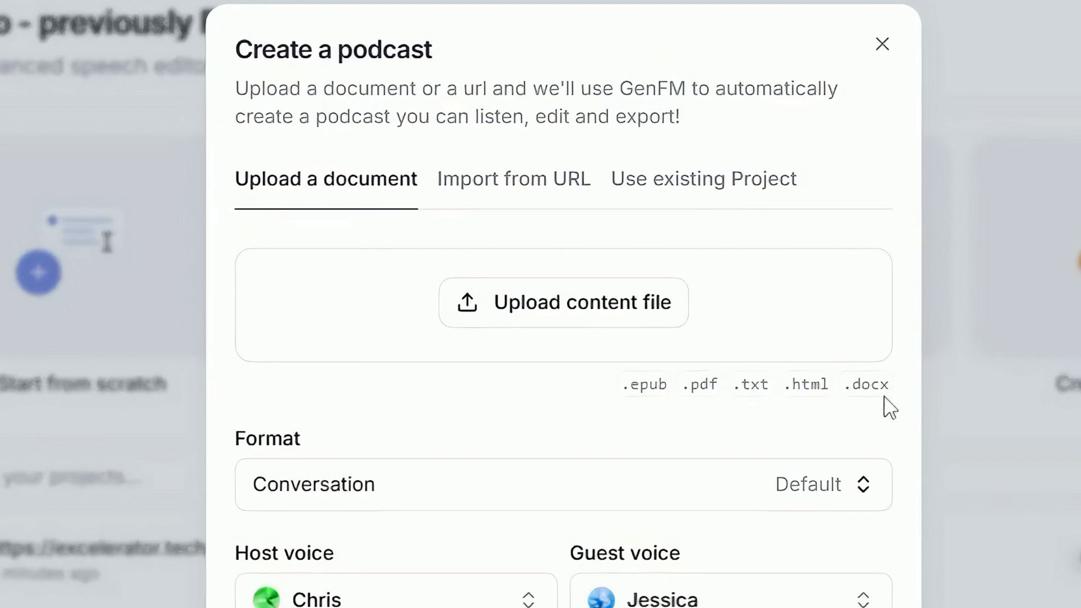
{"action": "left_click", "coordinate": [491, 182]}
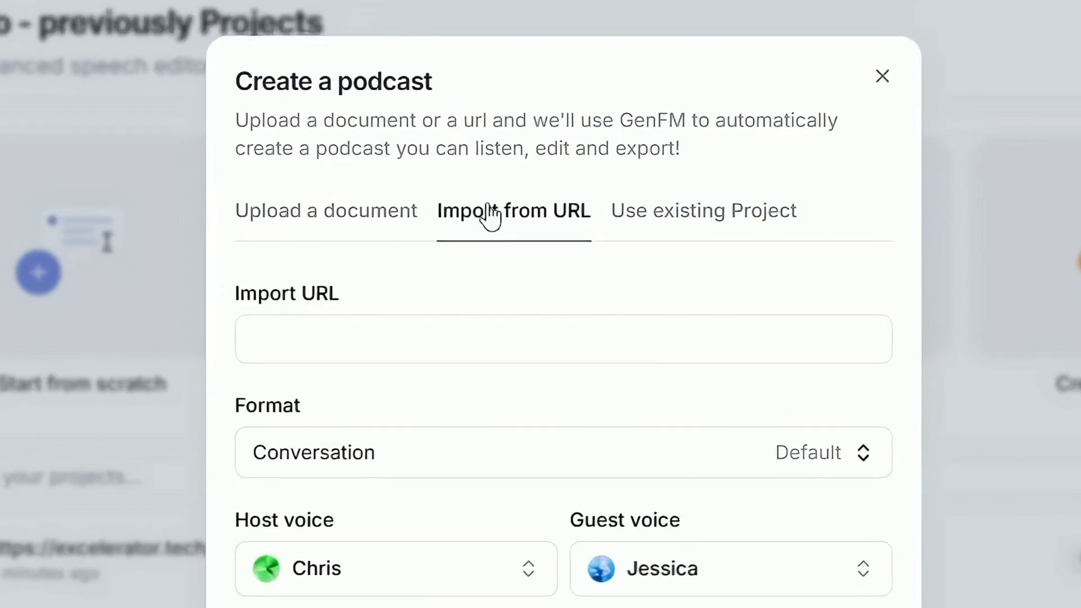
{"action": "left_click", "coordinate": [684, 213]}
{"action": "left_click", "coordinate": [516, 345]}
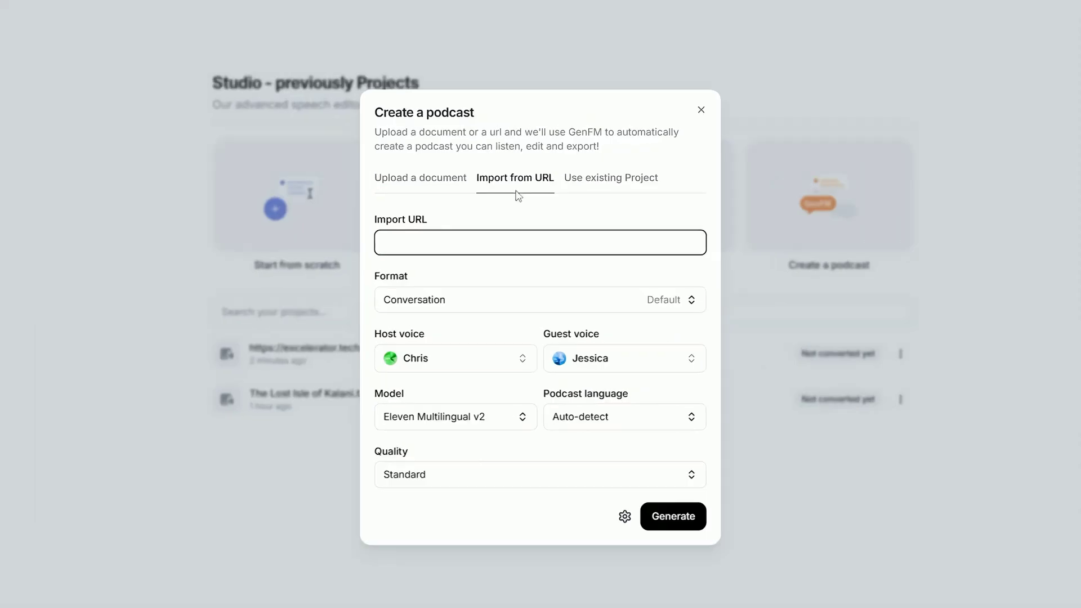
{"action": "type", "text": "https://excelerator.tech/capcut-in-the-us-what-happened/"}
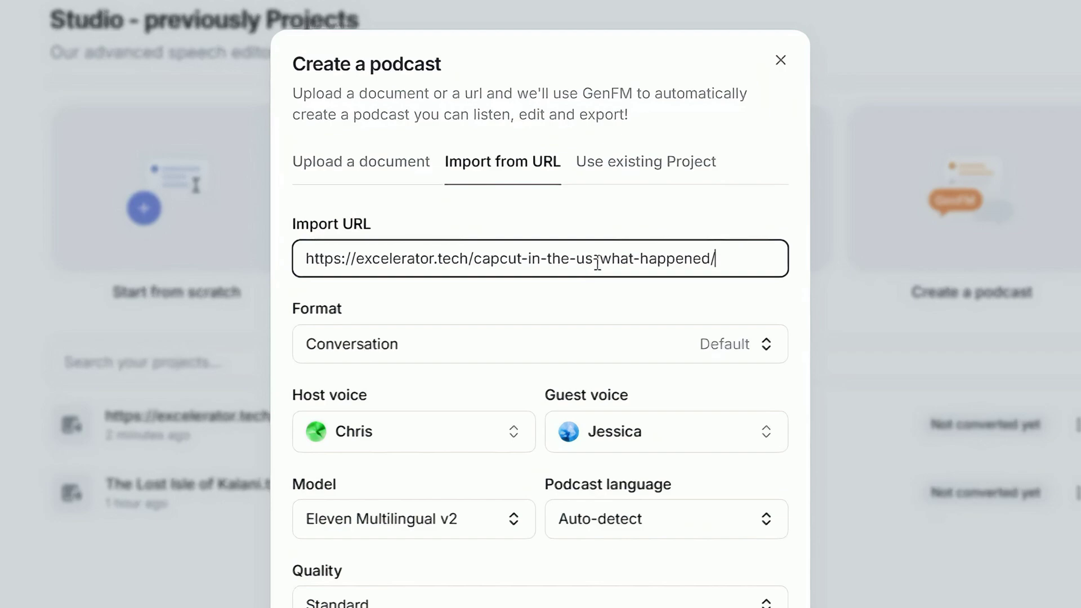
Review the podcast's format and duration options.
{"action": "left_click", "coordinate": [461, 350]}
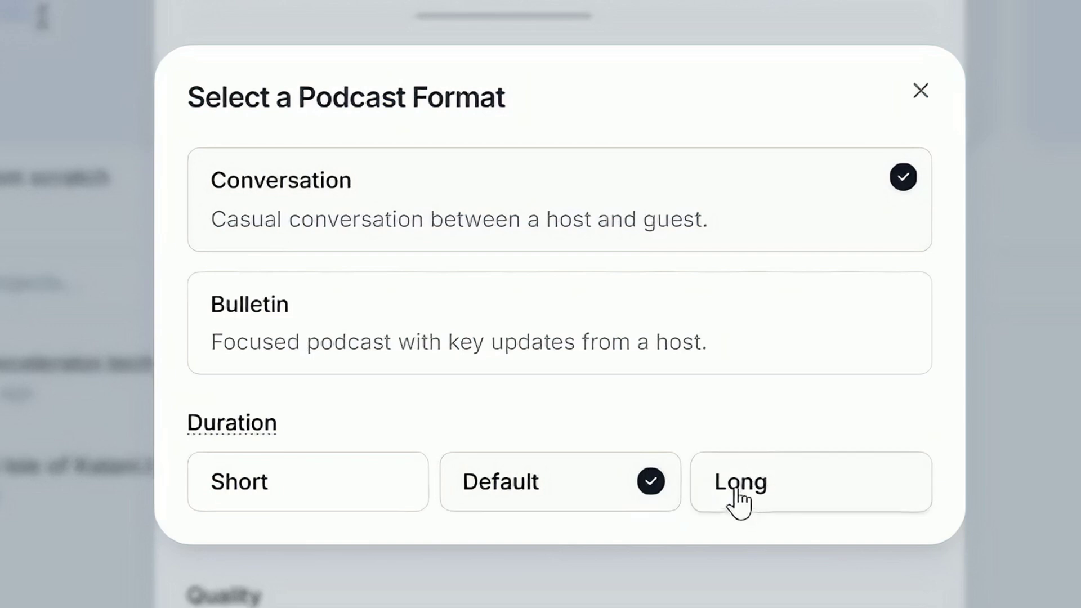
{"action": "mouse_move", "coordinate": [245, 427]}
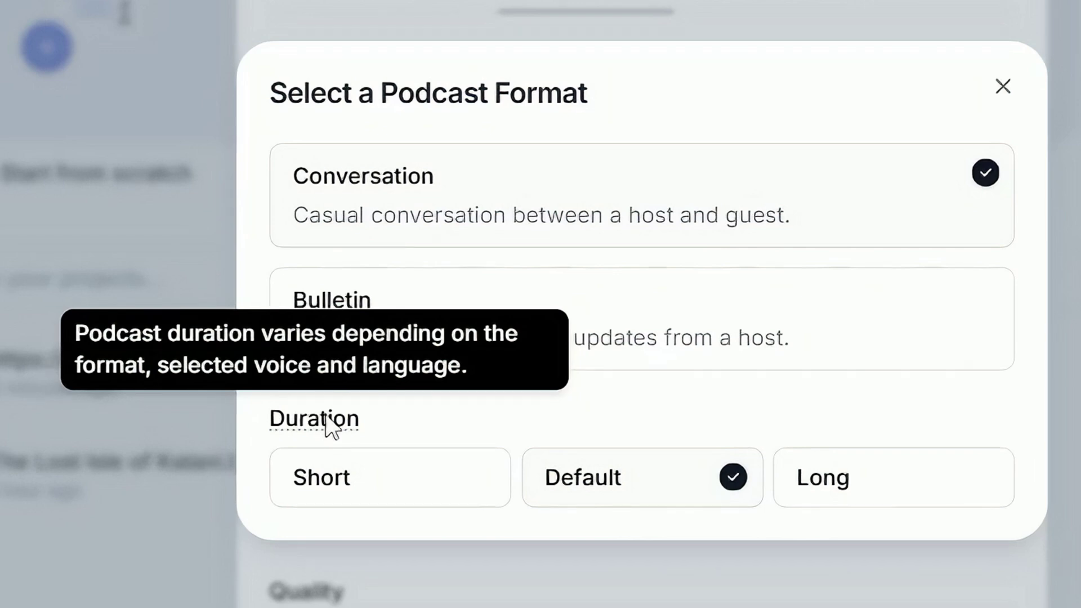
{"action": "left_click", "coordinate": [1003, 87]}
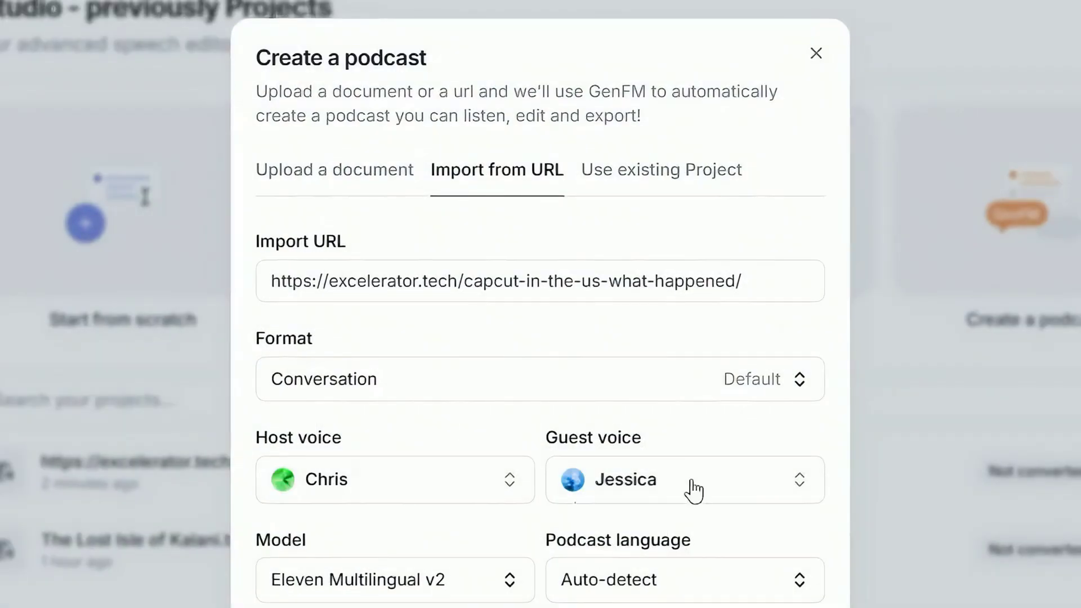
Set the podcast's host voice to Jerry and its guest voice to Juniper.
{"action": "left_click", "coordinate": [429, 499]}
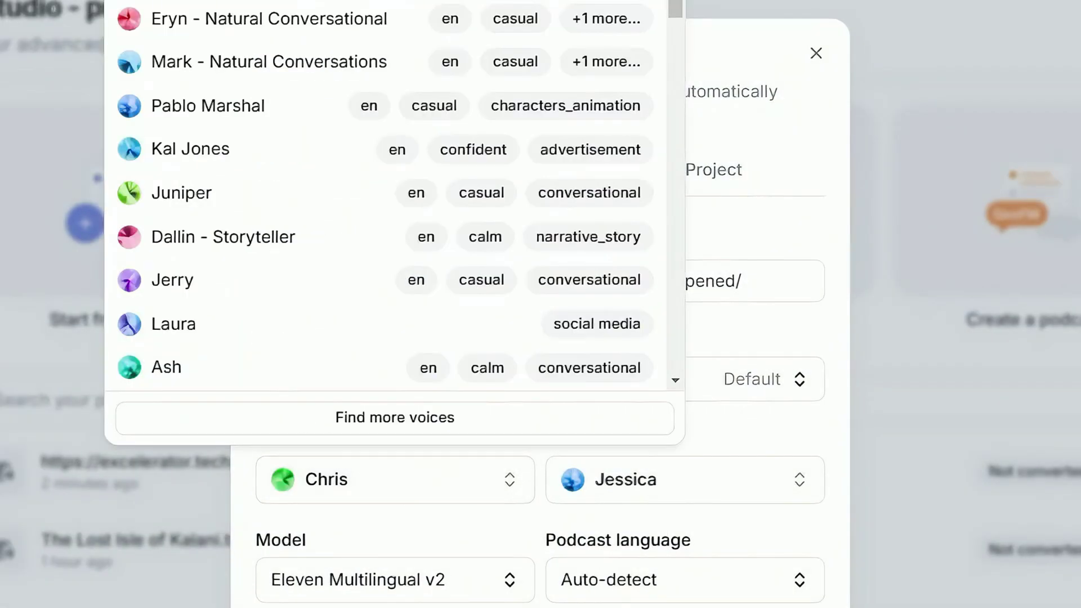
{"action": "scroll", "coordinate": [328, 62], "scroll_direction": "down", "scroll_amount": 6}
{"action": "scroll", "coordinate": [328, 62], "scroll_direction": "down", "scroll_amount": 15}
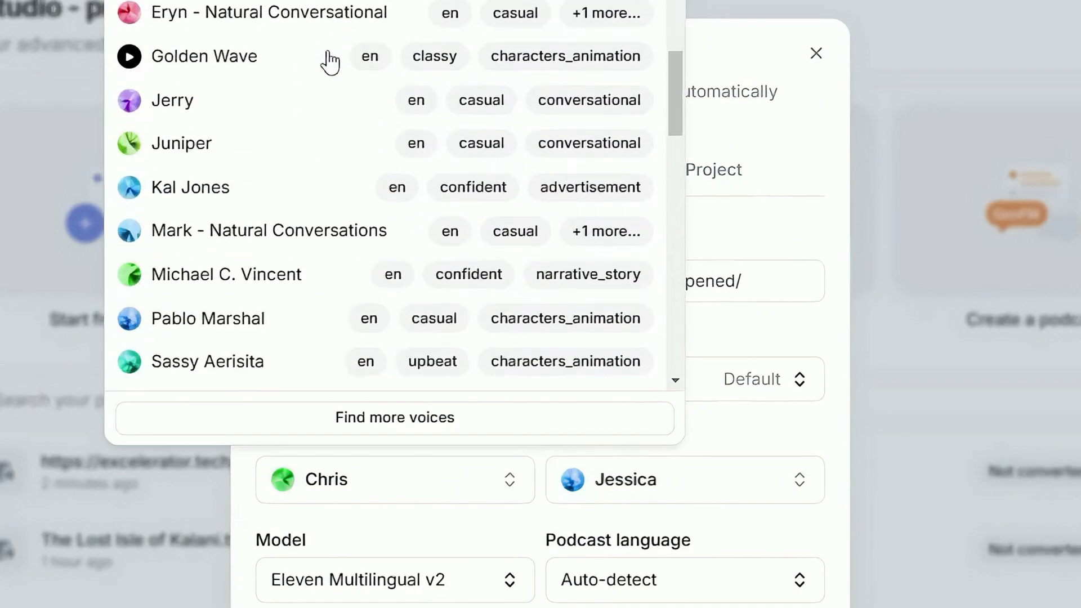
{"action": "scroll", "coordinate": [330, 60], "scroll_direction": "down", "scroll_amount": 6}
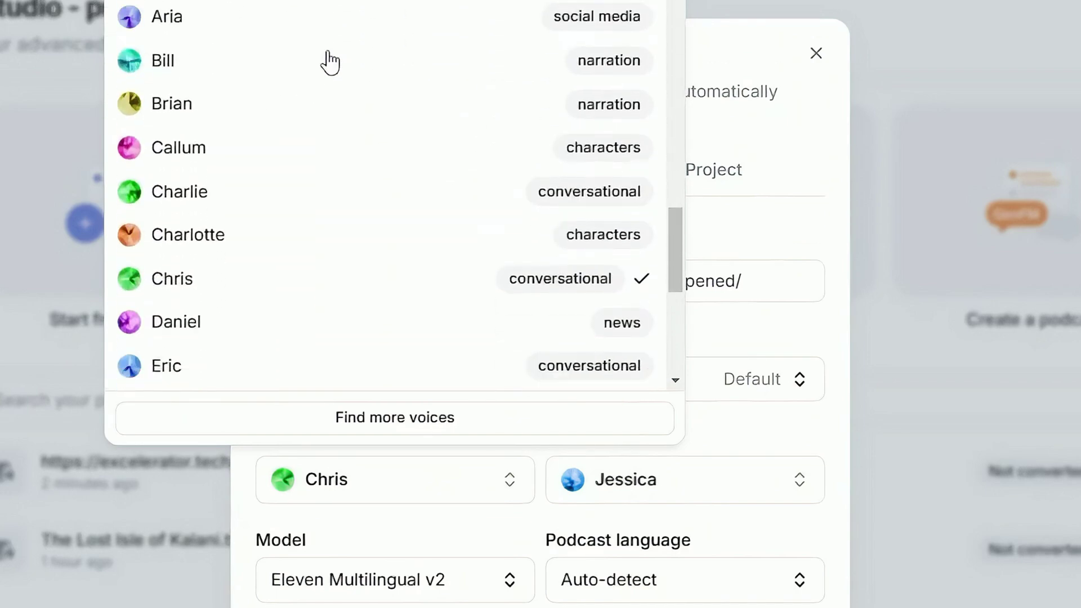
{"action": "scroll", "coordinate": [351, 104], "scroll_direction": "up", "scroll_amount": 4}
{"action": "scroll", "coordinate": [351, 104], "scroll_direction": "up", "scroll_amount": 10}
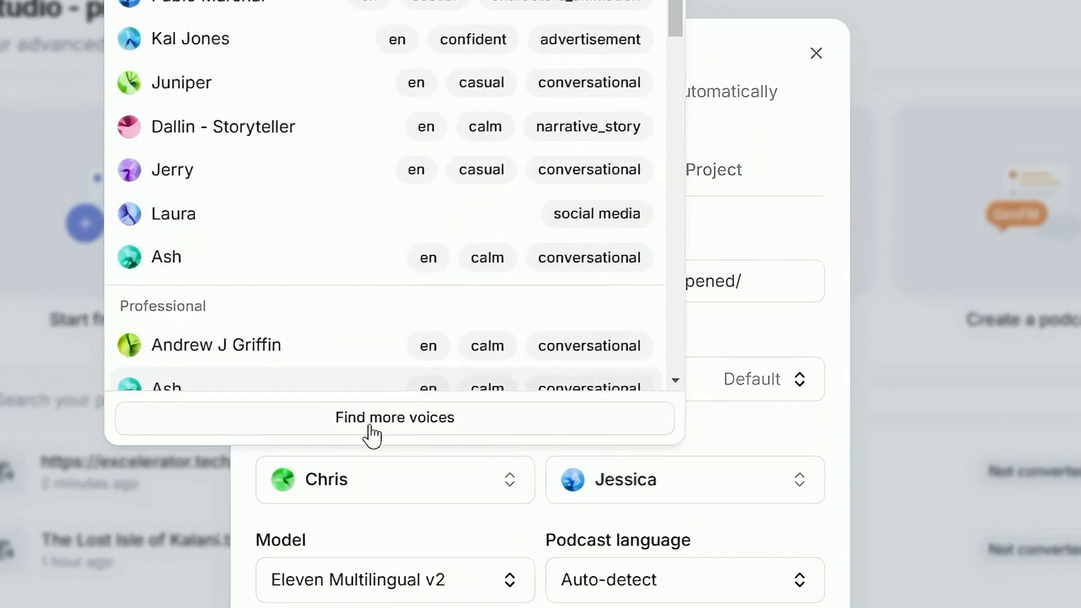
{"action": "scroll", "coordinate": [253, 290], "scroll_direction": "up", "scroll_amount": 2}
{"action": "left_click", "coordinate": [249, 285]}
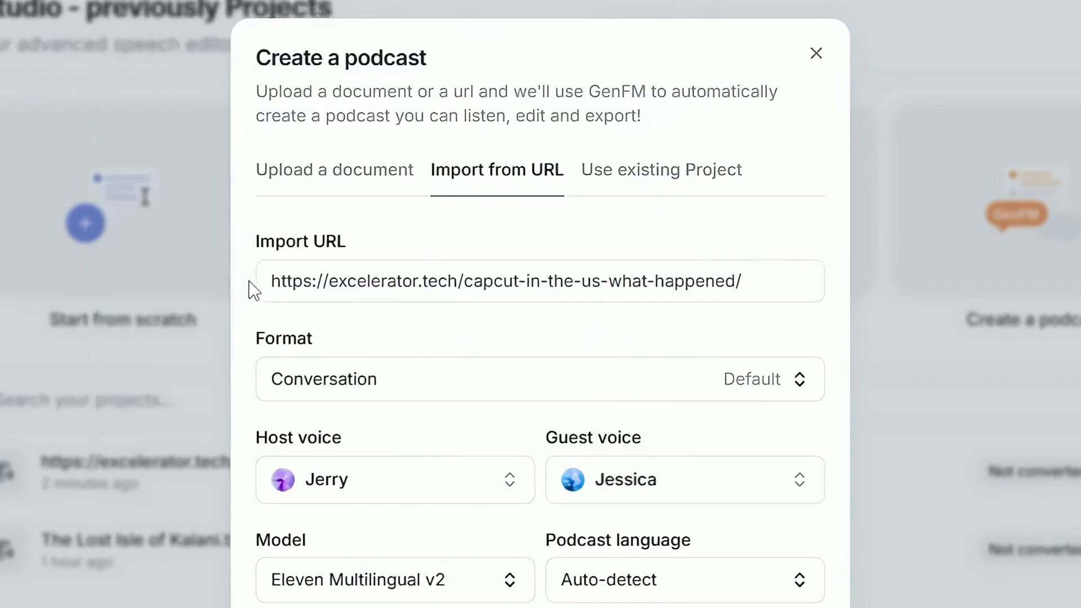
{"action": "left_click", "coordinate": [656, 490]}
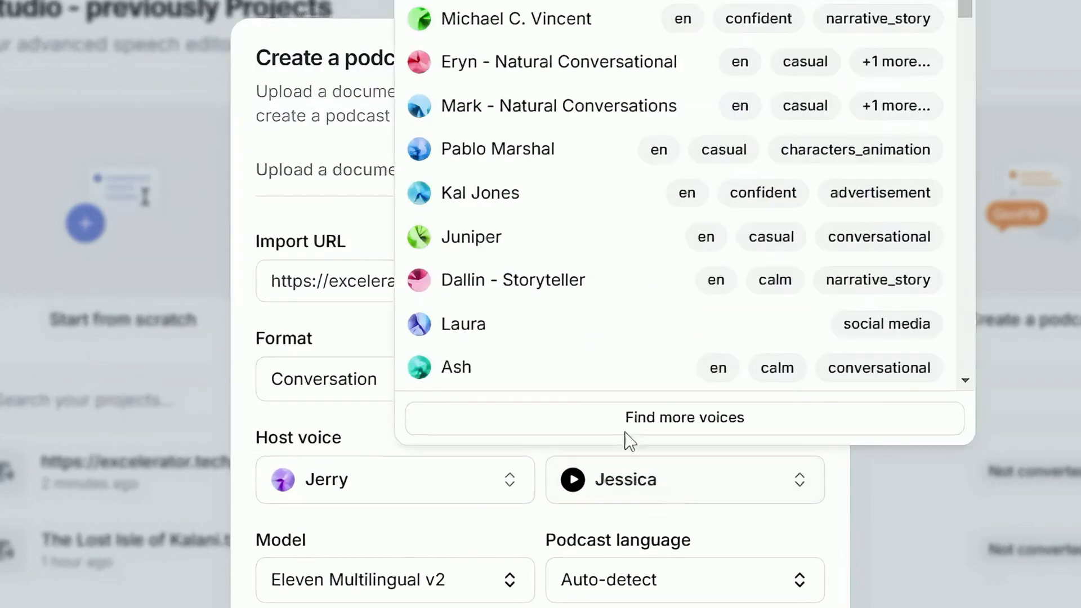
{"action": "left_click", "coordinate": [532, 239]}
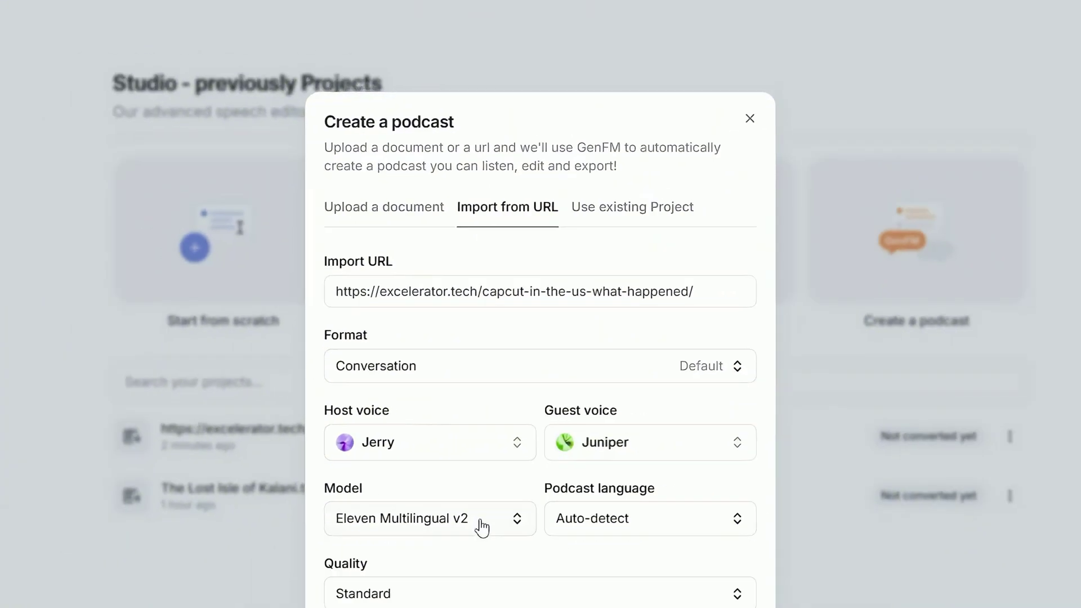
Review the available speech models, podcast languages and audio quality levels.
{"action": "left_click", "coordinate": [482, 528]}
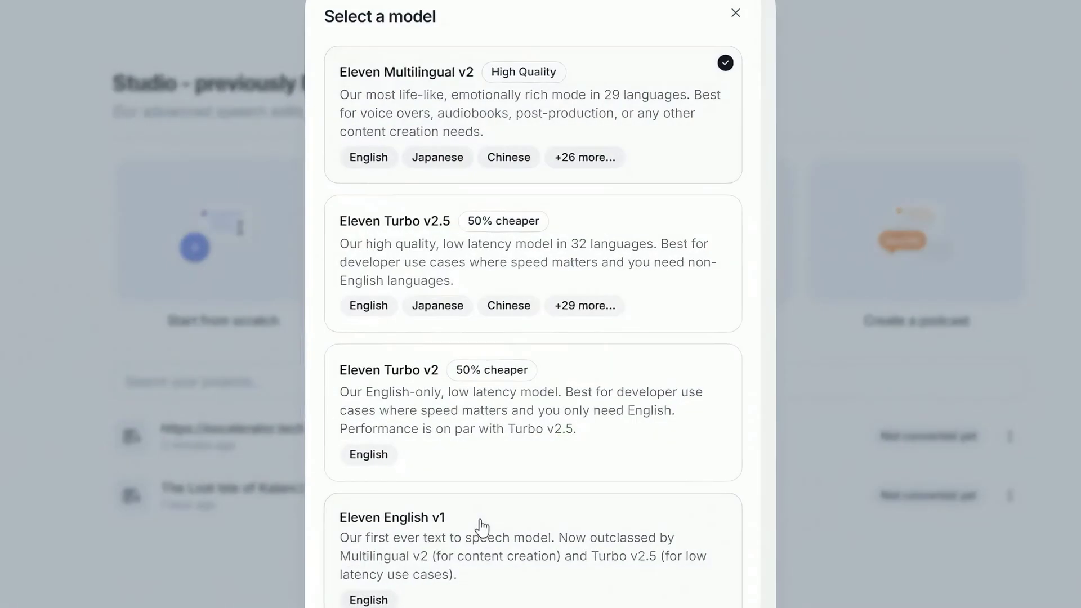
{"action": "left_click", "coordinate": [736, 17]}
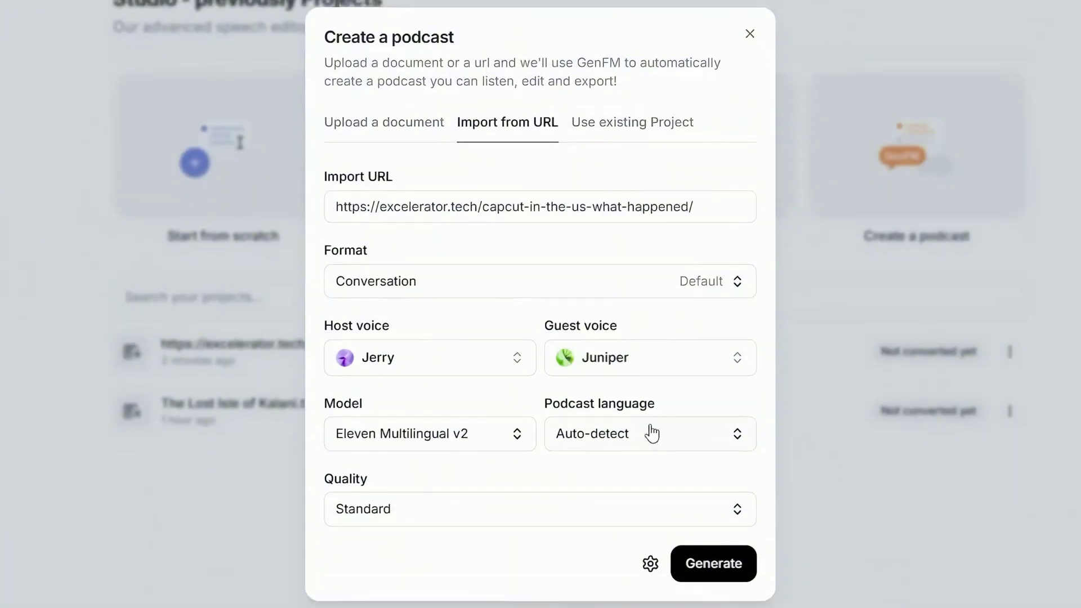
{"action": "left_click", "coordinate": [663, 442]}
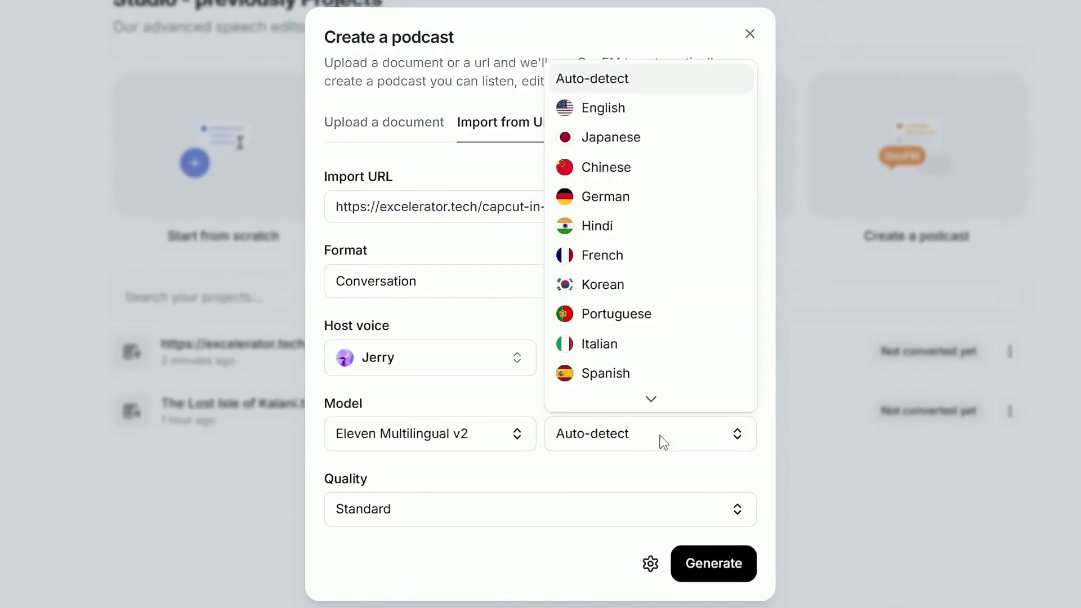
{"action": "scroll", "coordinate": [659, 165], "scroll_direction": "down", "scroll_amount": 10}
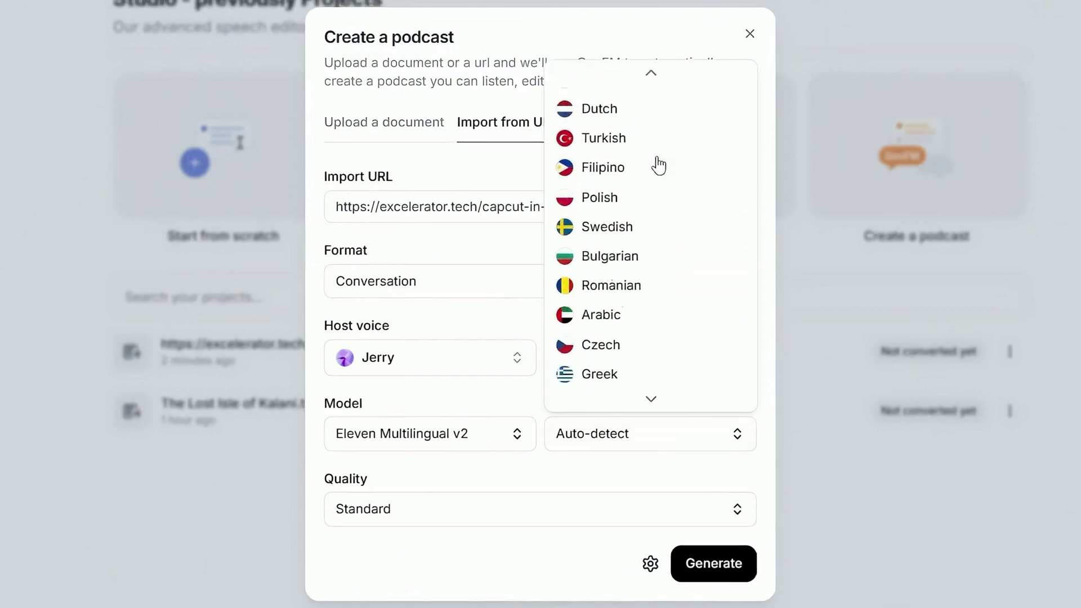
{"action": "left_click", "coordinate": [583, 472]}
{"action": "left_click", "coordinate": [455, 514]}
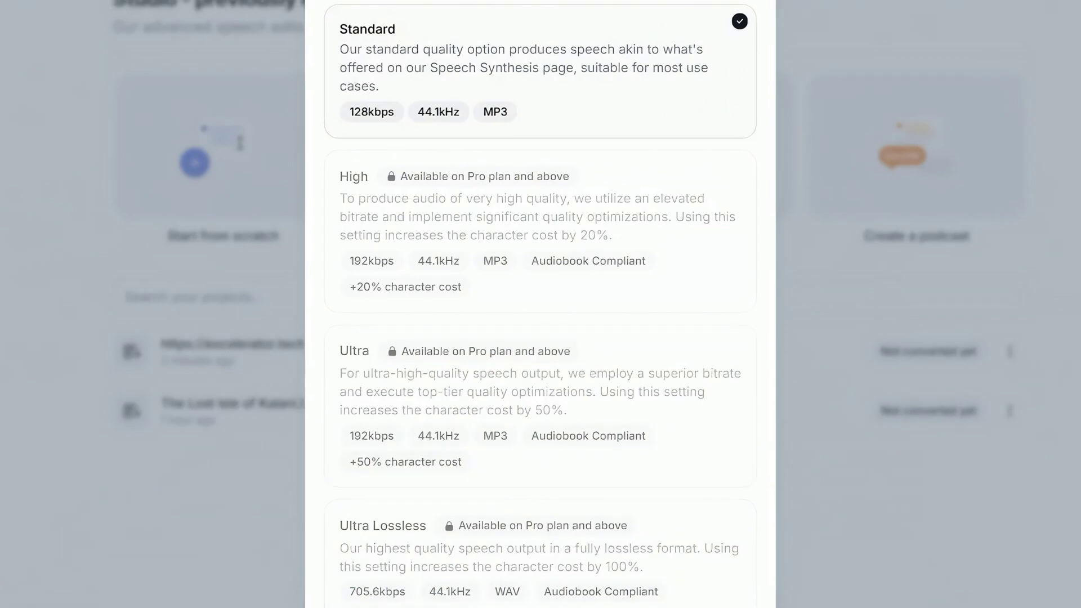
{"action": "key", "text": "Escape"}
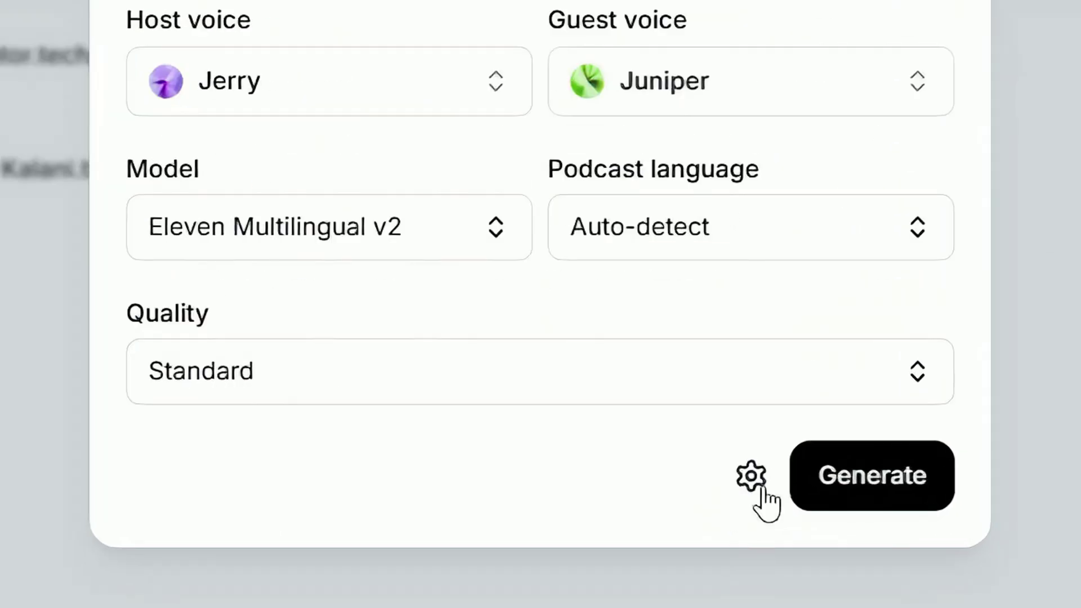
View the podcast focus options in the advanced configuration and generate the podcast from the article URL.
{"action": "left_click", "coordinate": [752, 478]}
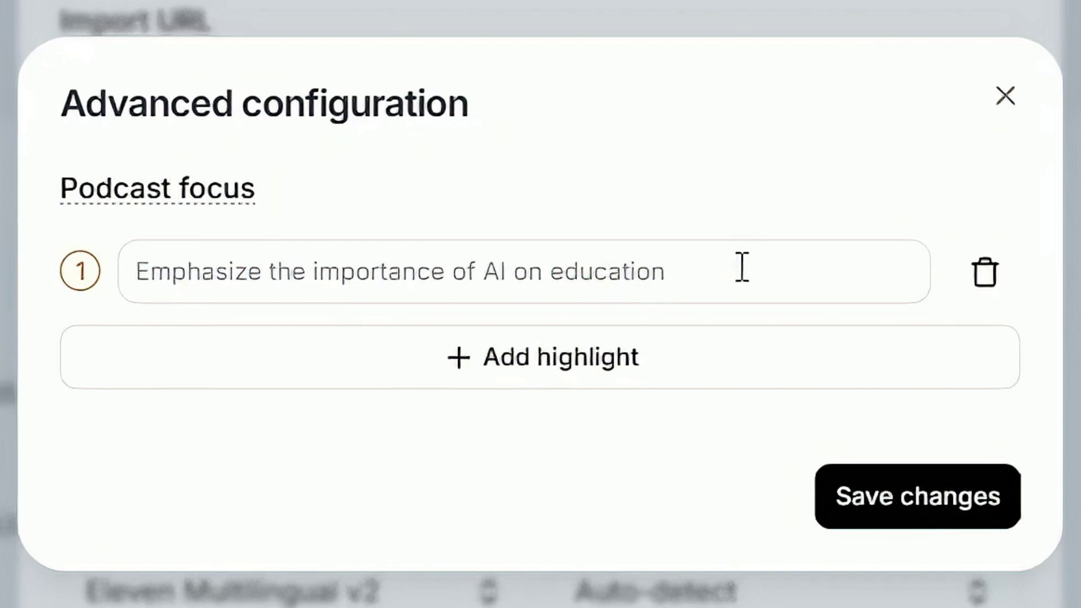
{"action": "left_click", "coordinate": [1004, 97]}
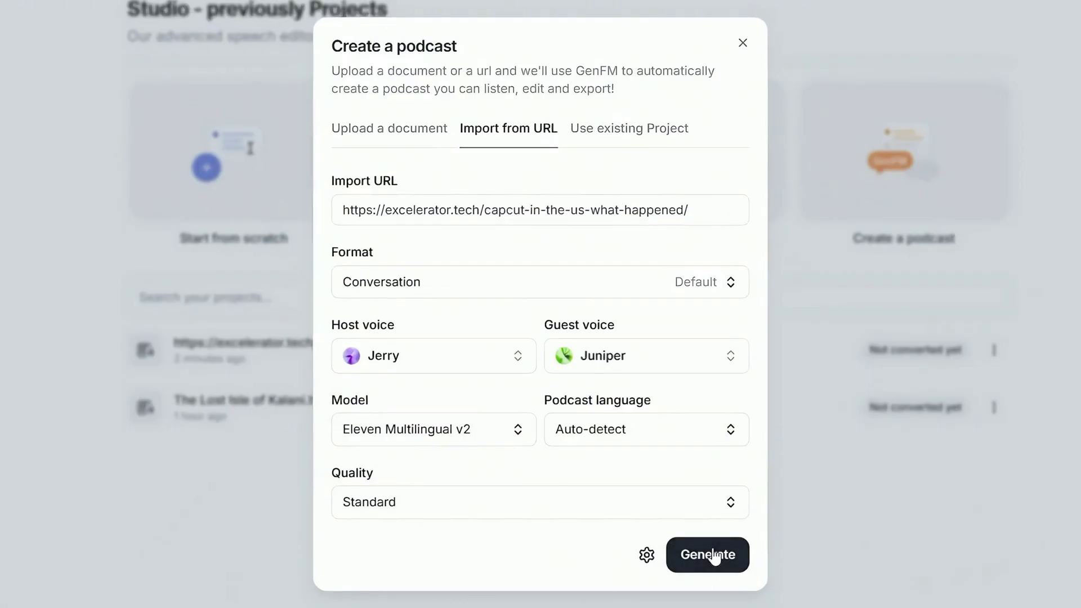
{"action": "left_click", "coordinate": [711, 554]}
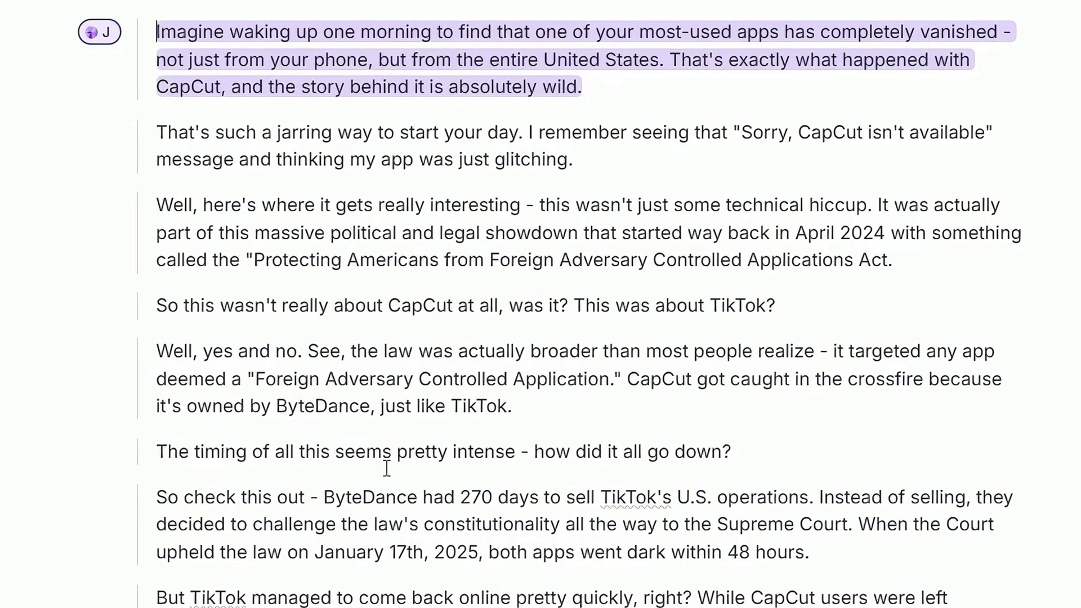
Check which voices speak the opening paragraphs of the script and view Jerry's voice settings.
{"action": "left_click", "coordinate": [257, 135]}
{"action": "left_click", "coordinate": [235, 305]}
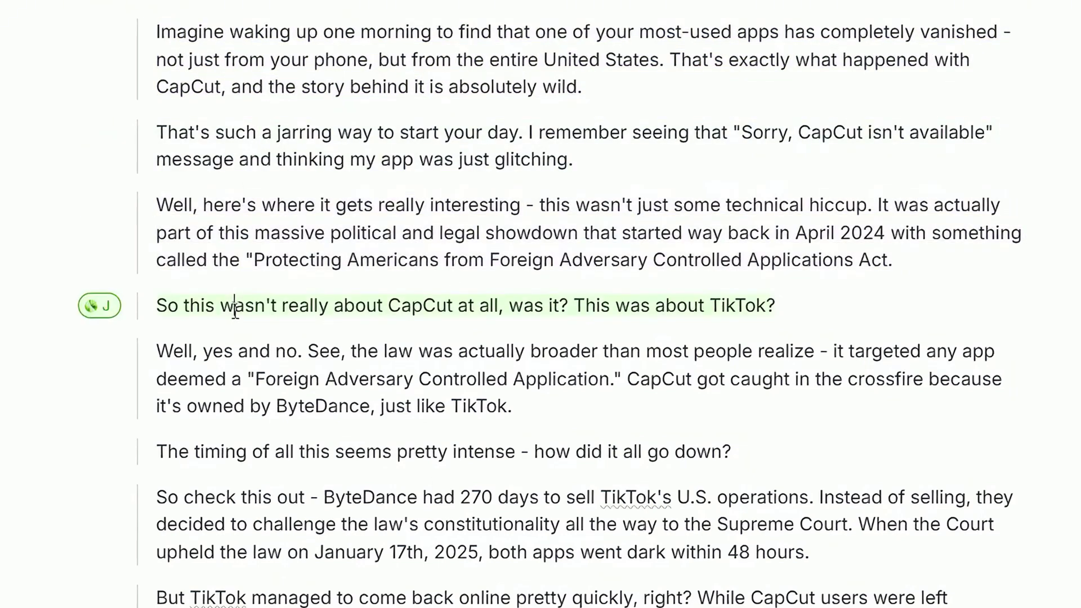
{"action": "left_click", "coordinate": [228, 386]}
{"action": "left_click", "coordinate": [589, 87]}
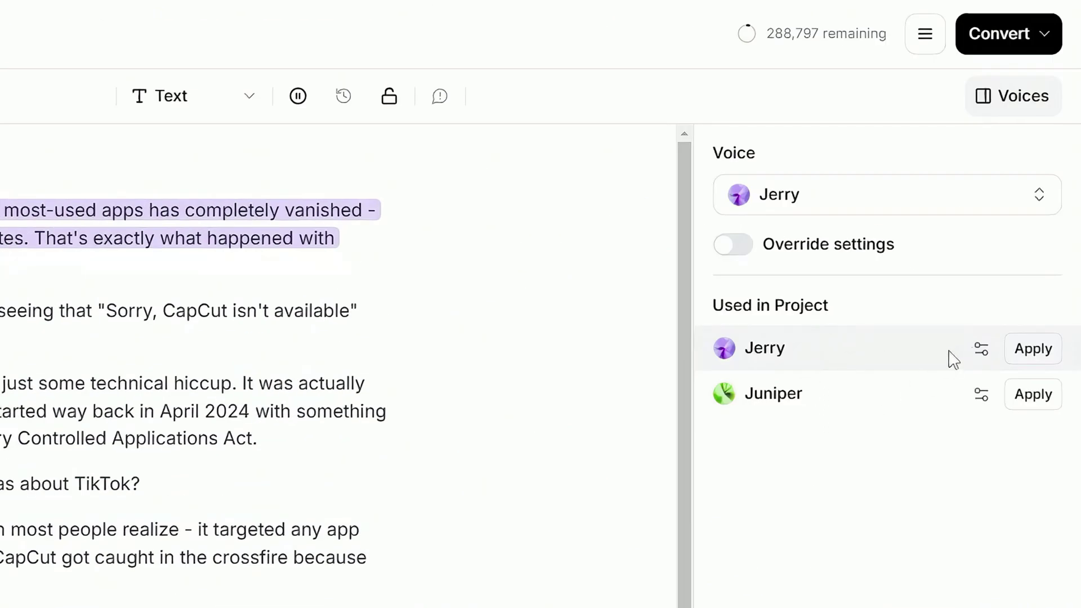
{"action": "left_click", "coordinate": [981, 350]}
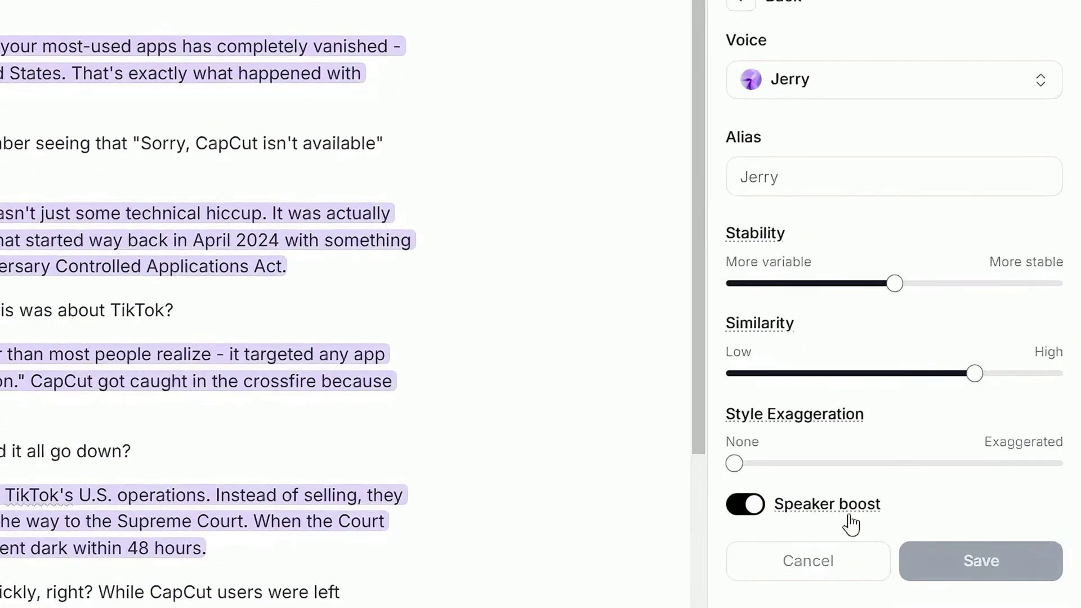
{"action": "left_click", "coordinate": [742, 7]}
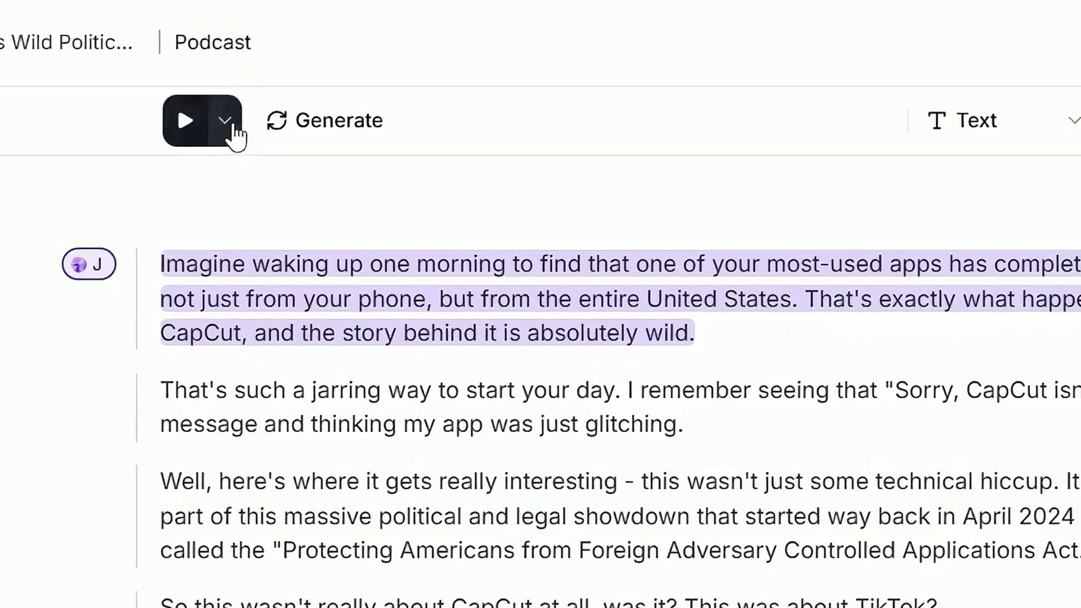
Play the podcast from its opening paragraph until the end.
{"action": "left_click", "coordinate": [227, 125]}
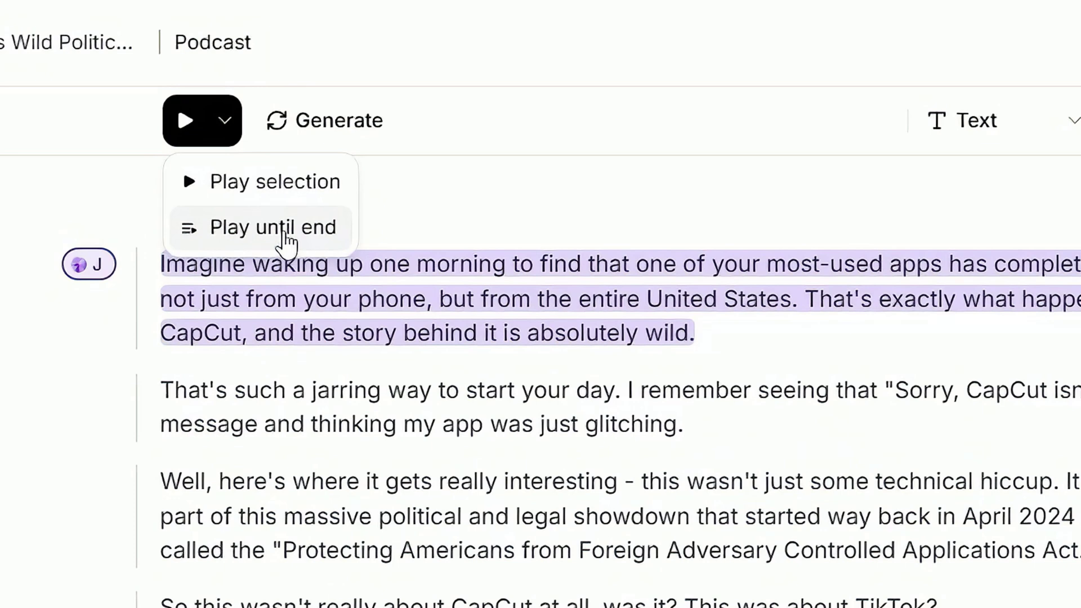
{"action": "left_click", "coordinate": [285, 230]}
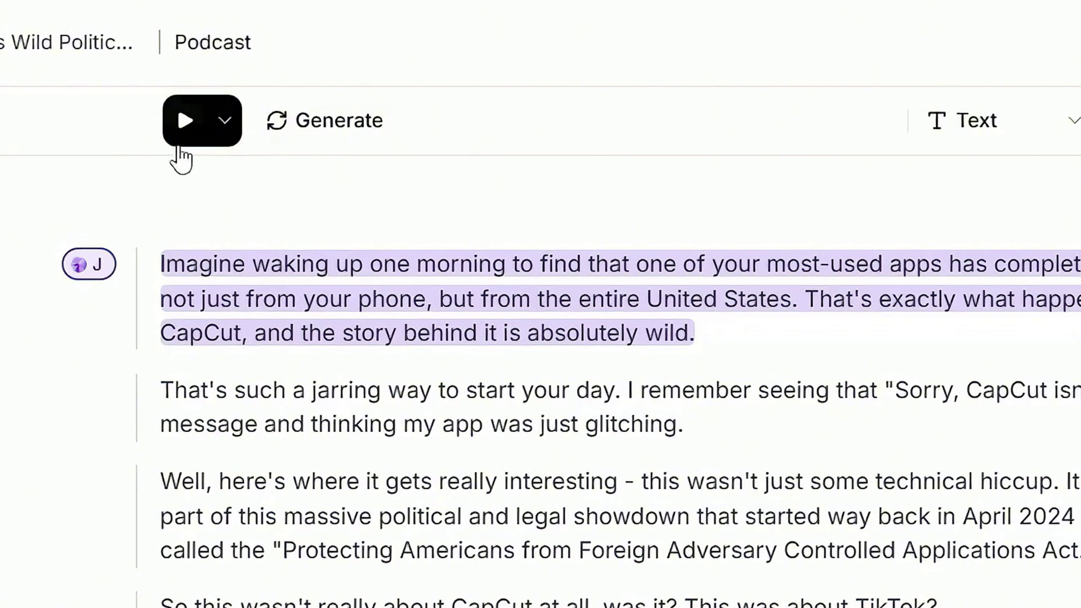
{"action": "left_click", "coordinate": [204, 122]}
{"action": "left_click", "coordinate": [273, 228]}
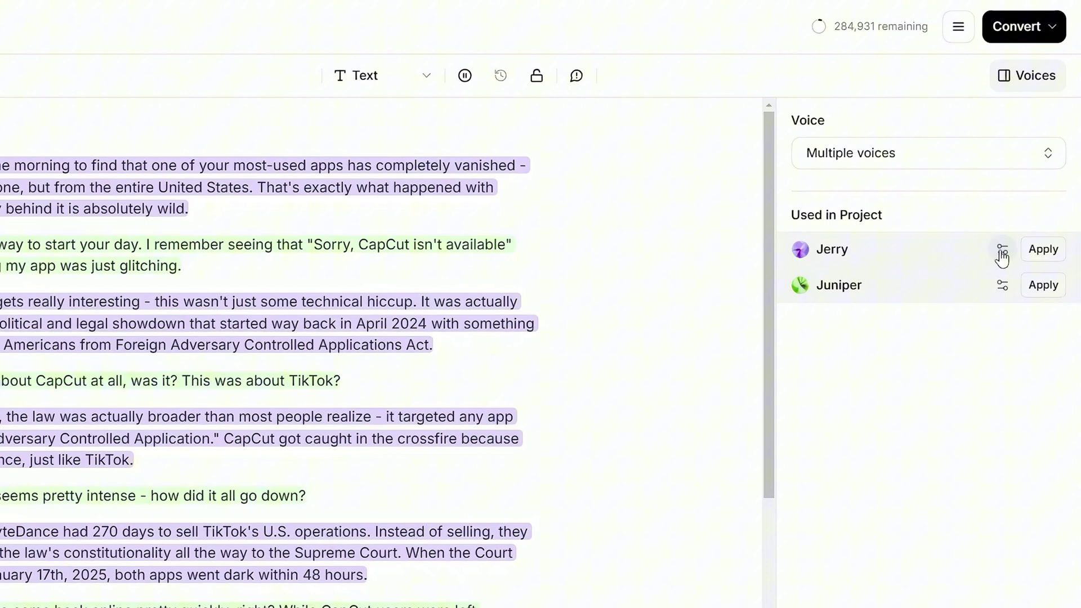
Replace the Jerry voice with Pablo Marshal throughout the project and save the change.
{"action": "left_click", "coordinate": [1027, 172]}
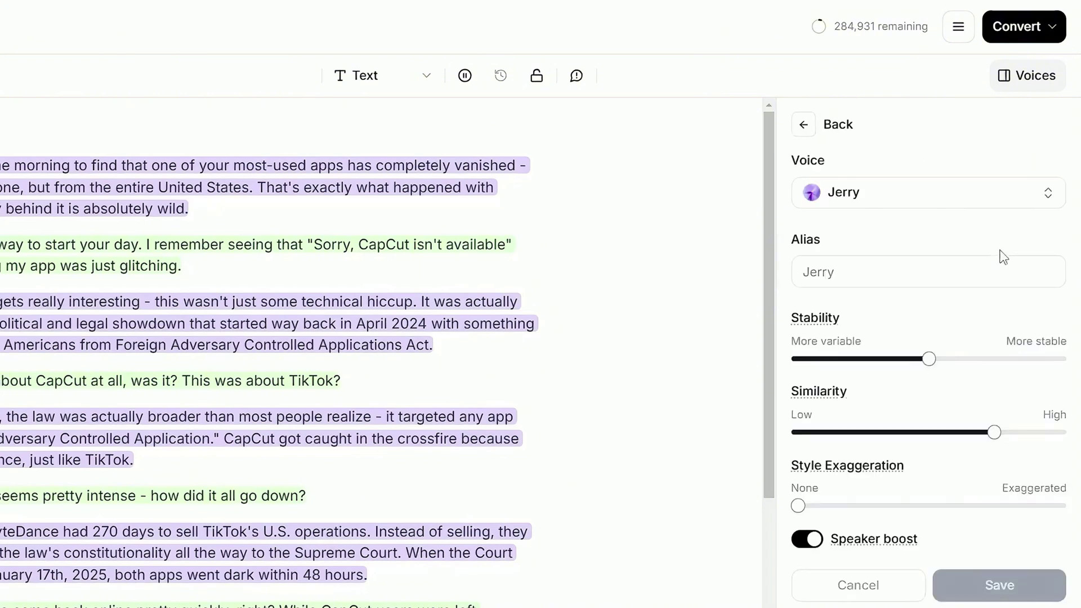
{"action": "left_click", "coordinate": [870, 197]}
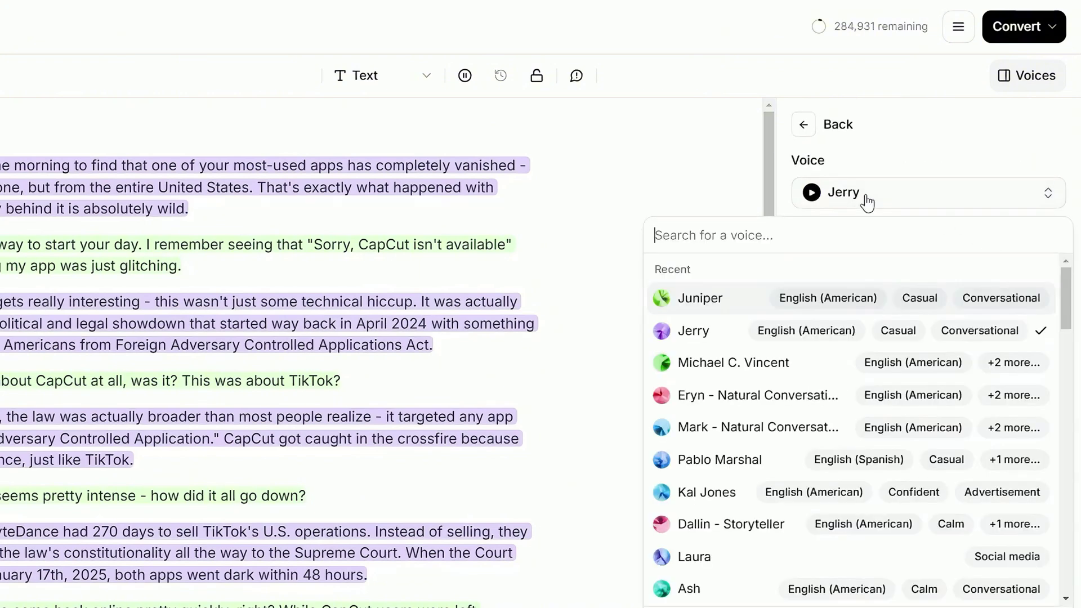
{"action": "left_click", "coordinate": [704, 460]}
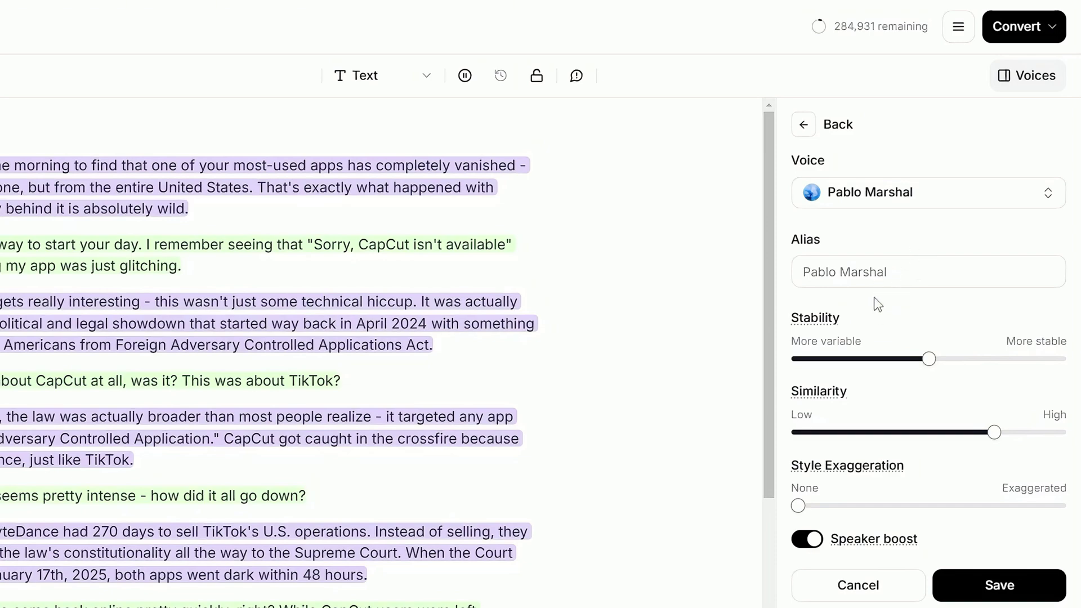
{"action": "left_click", "coordinate": [994, 580]}
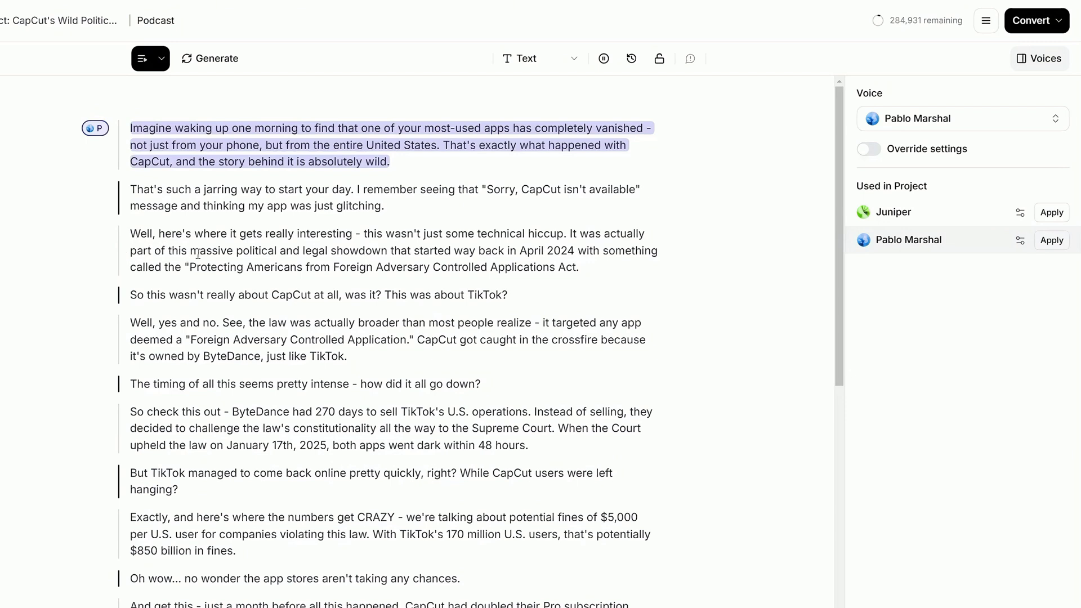
Generate the opening paragraph's audio with the Pablo Marshal voice and view the playback options.
{"action": "left_click", "coordinate": [164, 253]}
{"action": "left_click", "coordinate": [173, 145]}
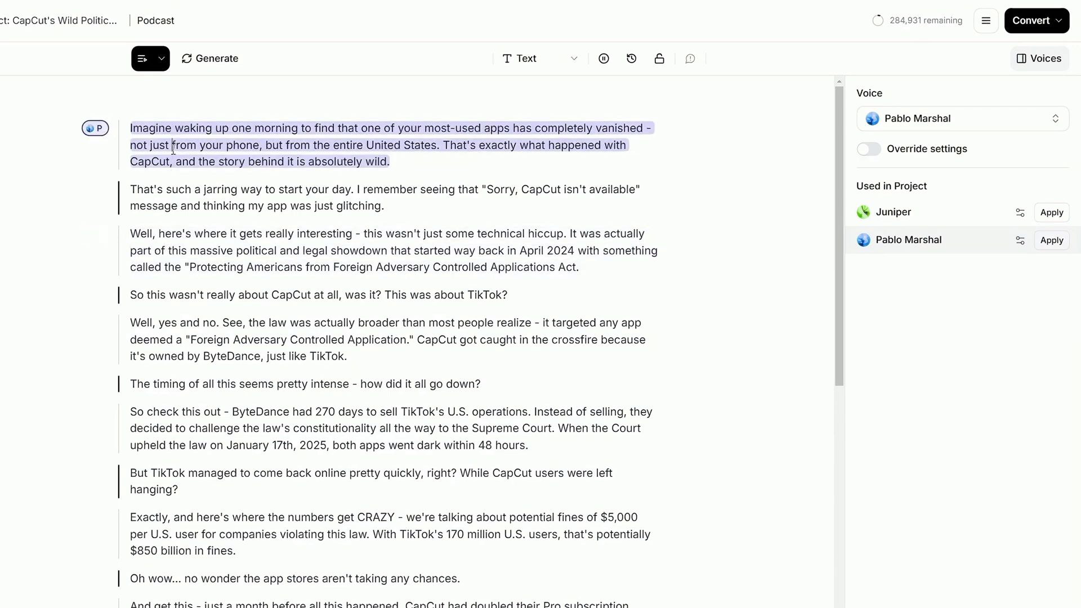
{"action": "left_click", "coordinate": [208, 59]}
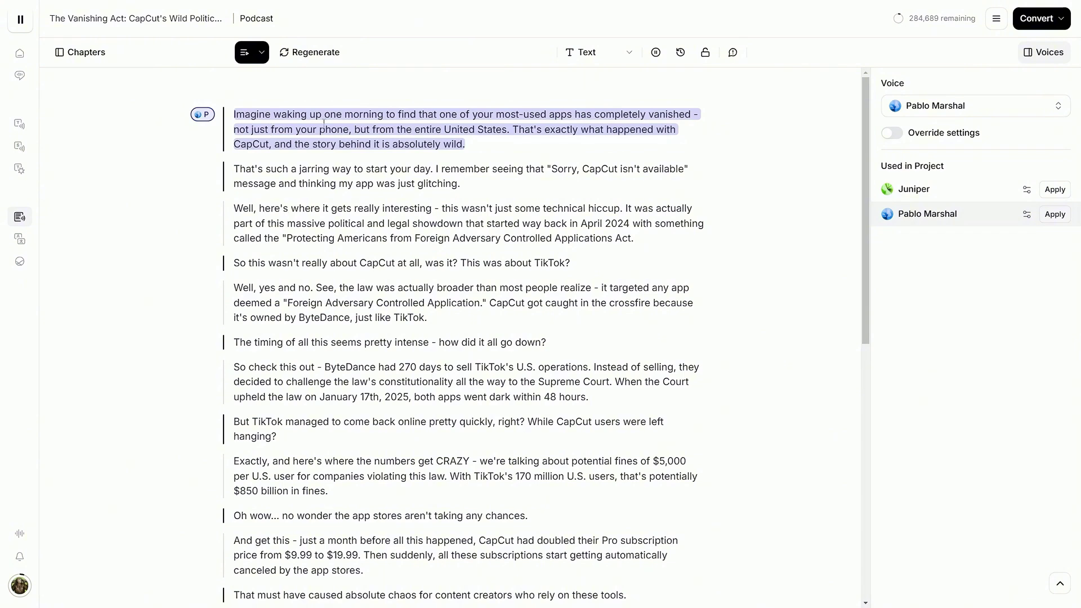
{"action": "left_click", "coordinate": [263, 54]}
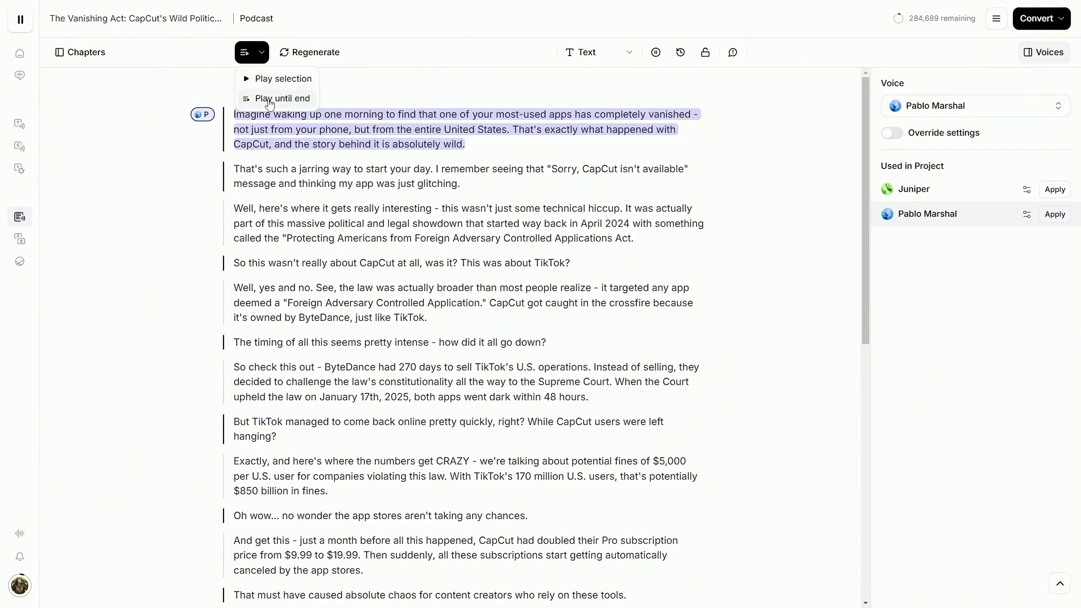
{"action": "left_click", "coordinate": [377, 136]}
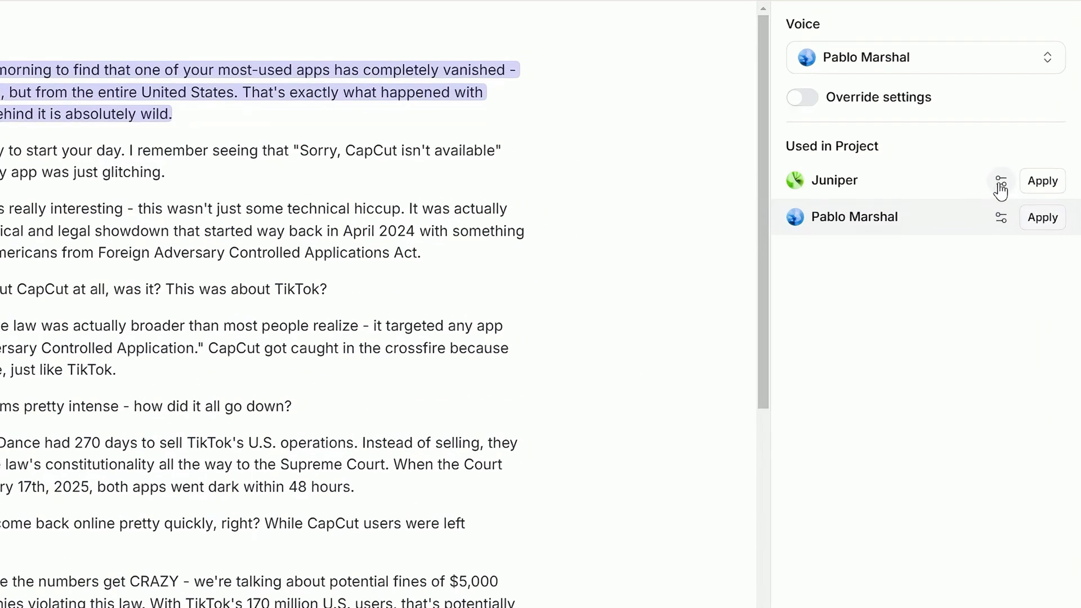
Raise Juniper's Style Exaggeration slightly above None, save the voice settings, and select the script's second paragraph.
{"action": "left_click", "coordinate": [1001, 185]}
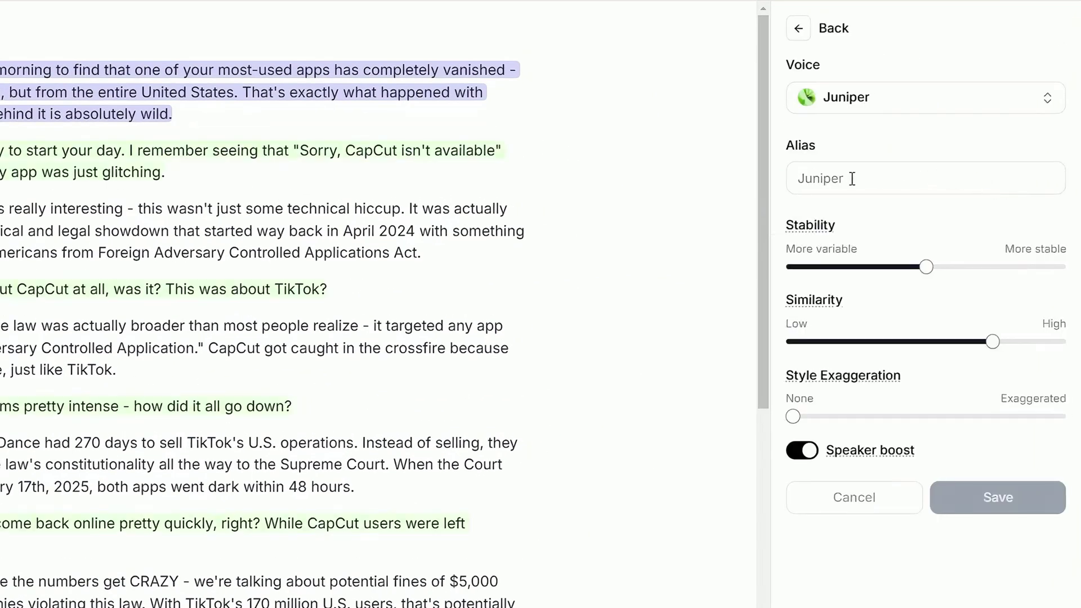
{"action": "mouse_move", "coordinate": [796, 419]}
{"action": "left_click_drag", "start_coordinate": [795, 420], "coordinate": [816, 422]}
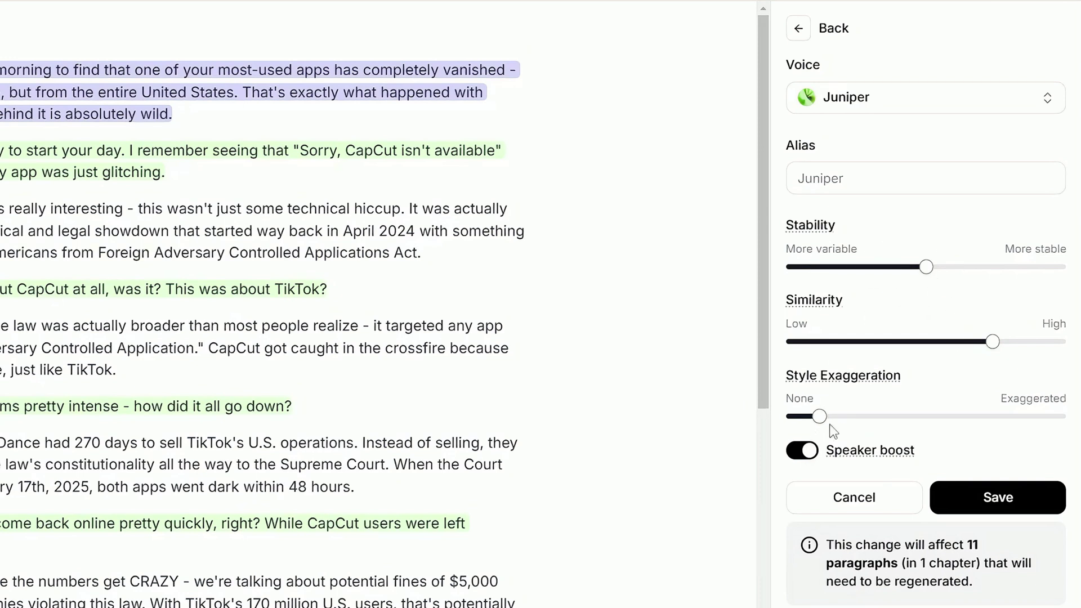
{"action": "left_click", "coordinate": [987, 499]}
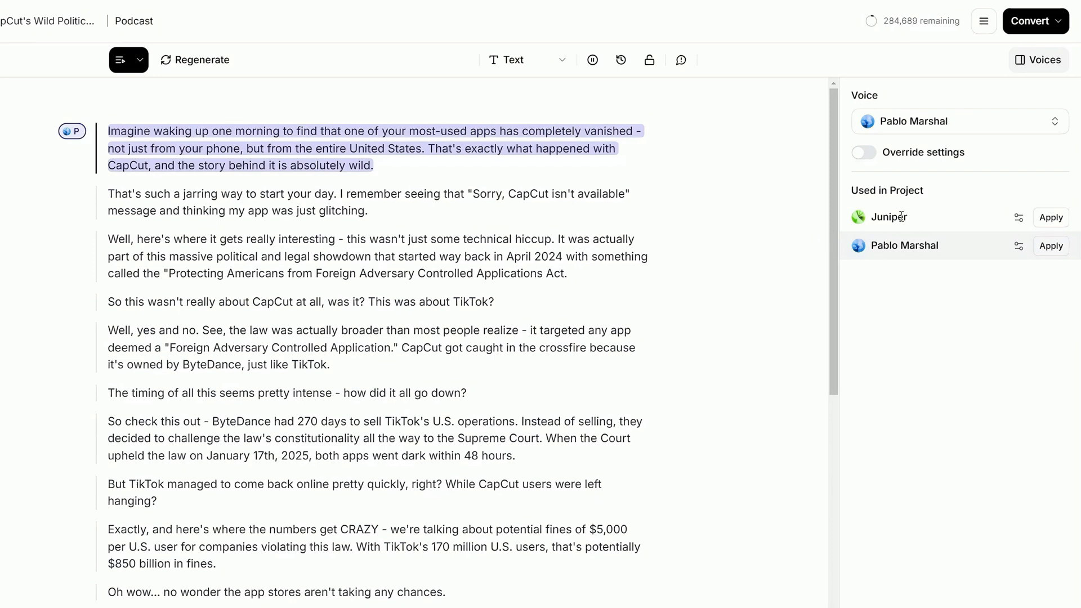
{"action": "left_click", "coordinate": [208, 187]}
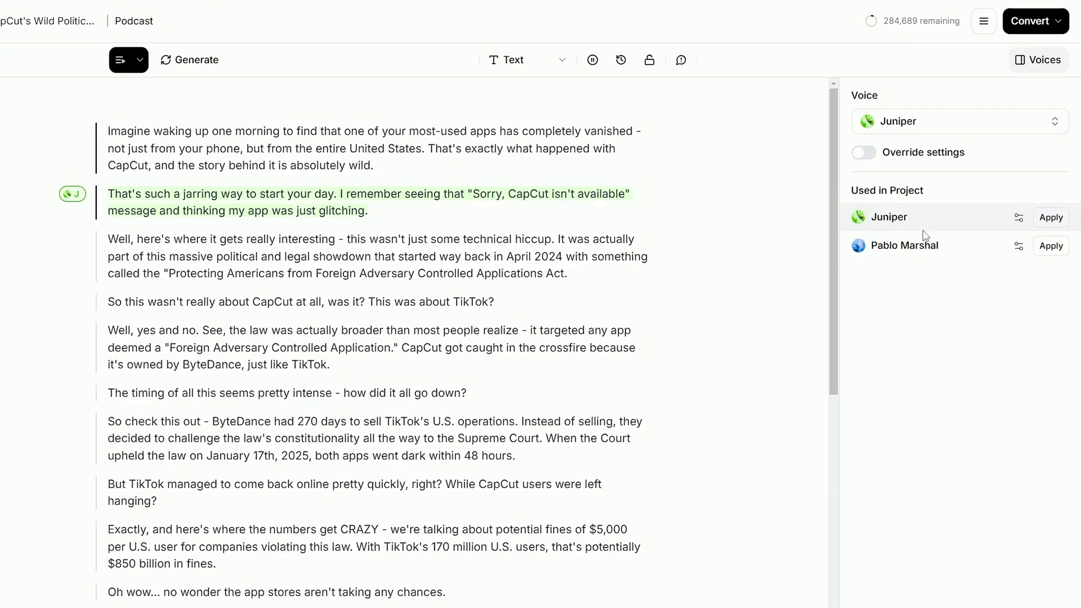
Lower Juniper's Style Exaggeration closer to None, leave Speaker boost on, and save the voice settings.
{"action": "left_click", "coordinate": [1019, 217]}
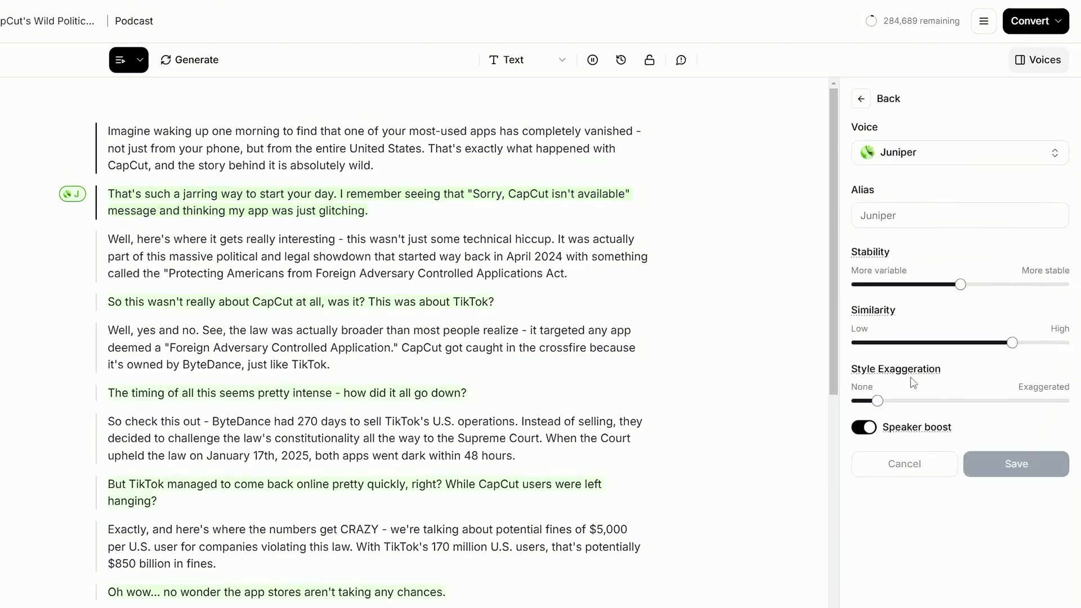
{"action": "left_click_drag", "start_coordinate": [876, 401], "coordinate": [865, 403]}
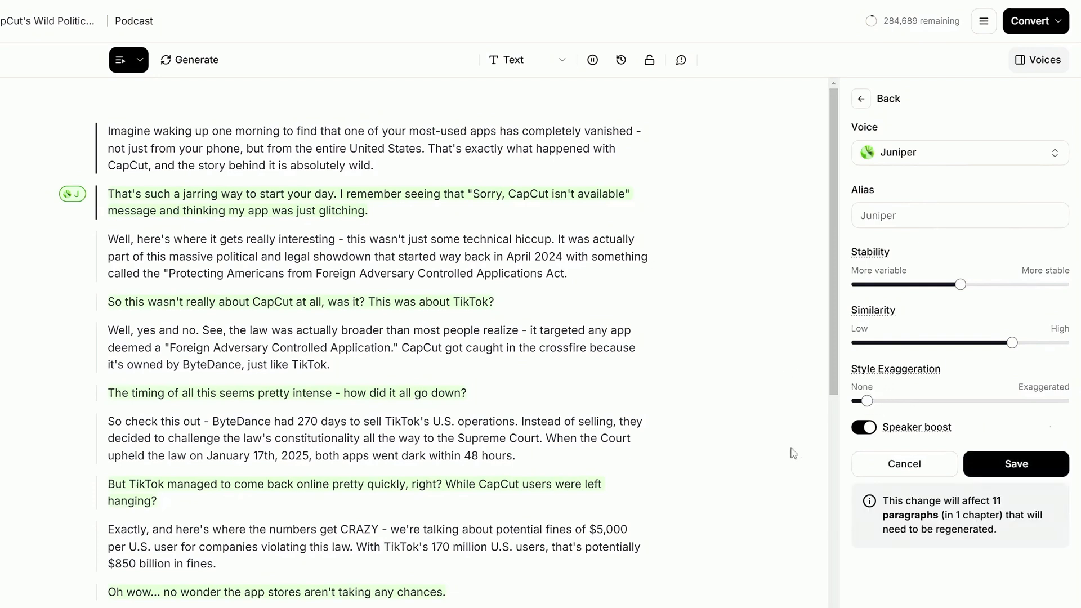
{"action": "left_click", "coordinate": [865, 429]}
{"action": "left_click", "coordinate": [865, 429]}
{"action": "left_click", "coordinate": [953, 463]}
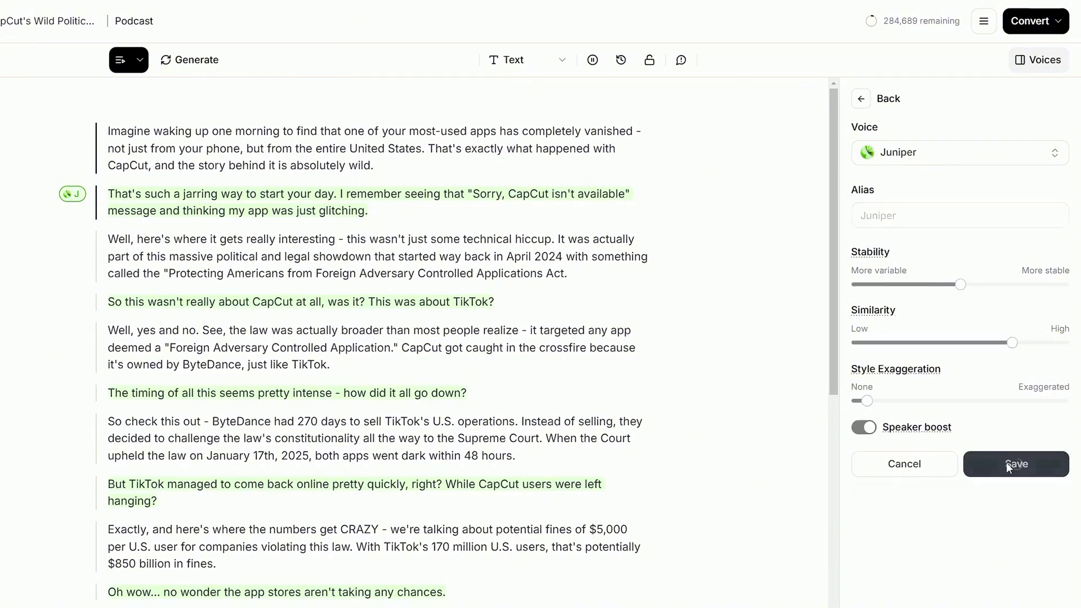
Generate the second paragraph's audio with the adjusted Juniper voice, view the playback options, and select the third paragraph.
{"action": "left_click", "coordinate": [196, 60]}
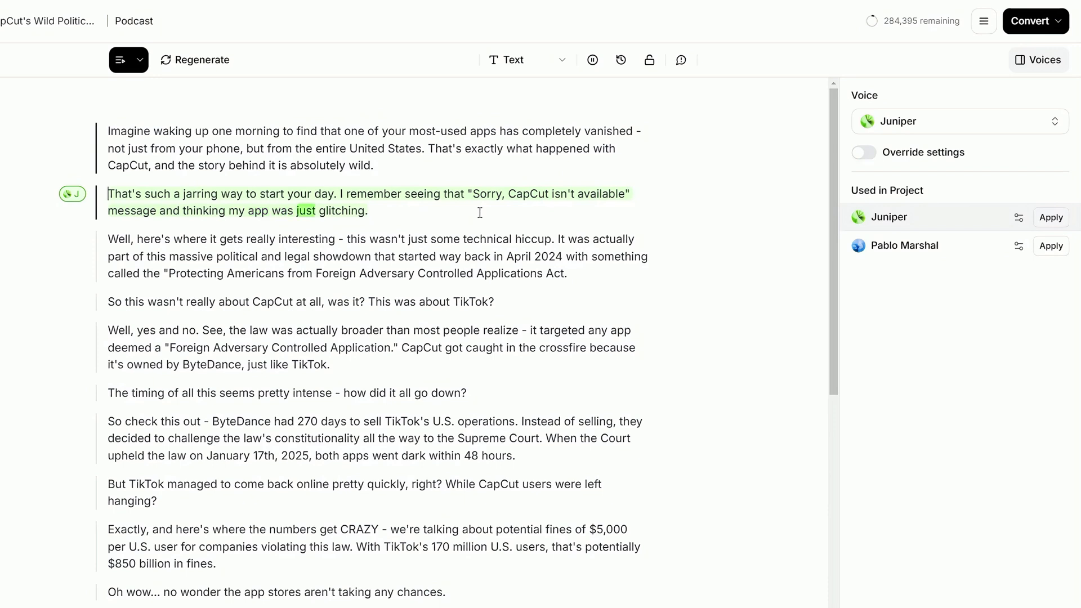
{"action": "left_click", "coordinate": [140, 60]}
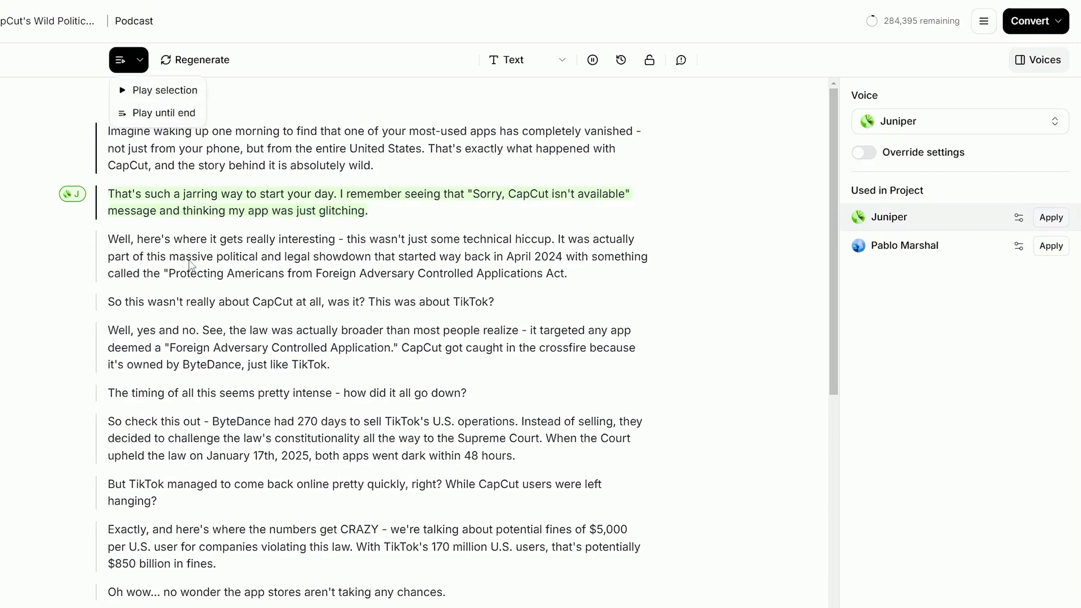
{"action": "left_click", "coordinate": [115, 240]}
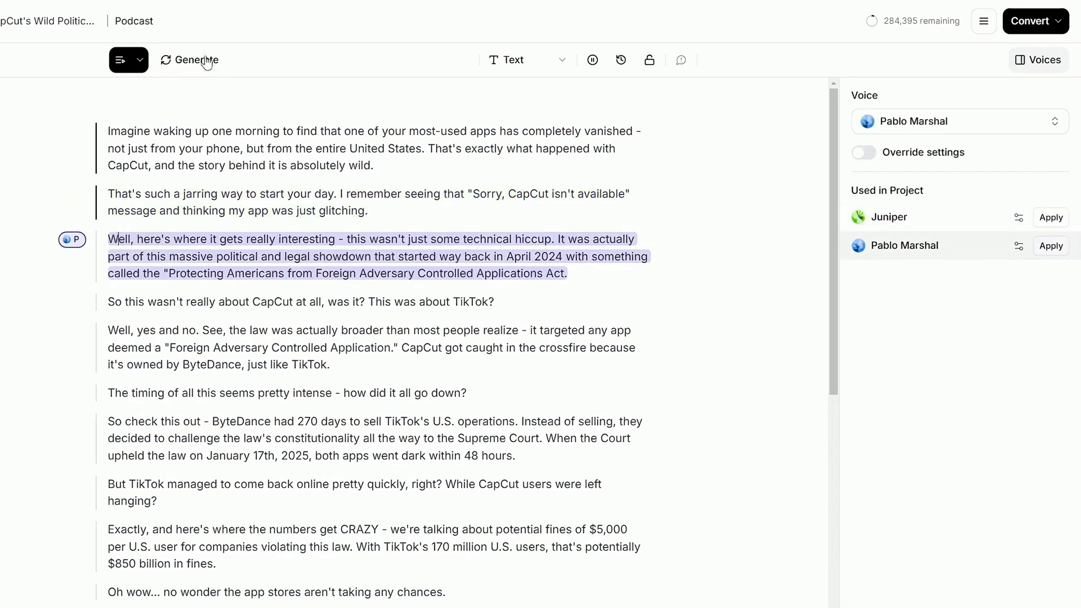
Insert a 0.1-second pause before "TikTok?" in the line "So this wasn't really about CapCut at all".
{"action": "left_click", "coordinate": [149, 308]}
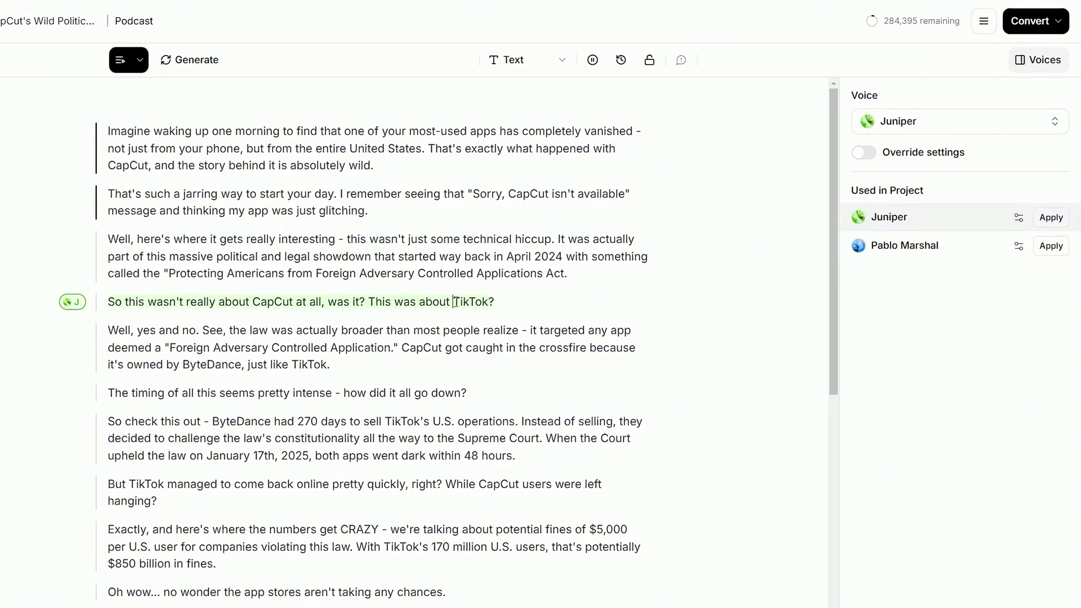
{"action": "left_click", "coordinate": [593, 62]}
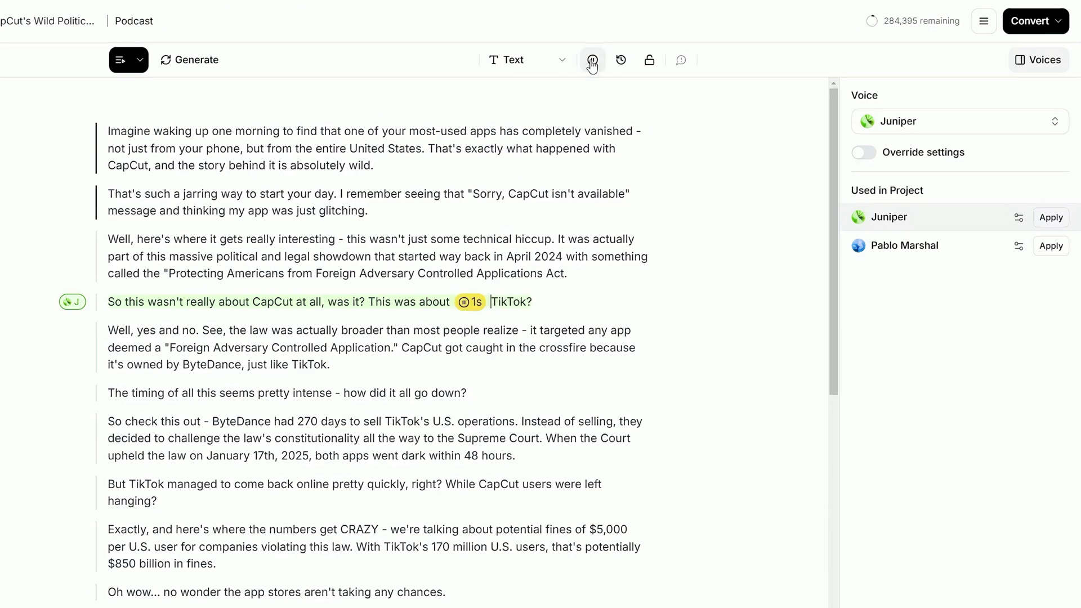
{"action": "left_click", "coordinate": [471, 306]}
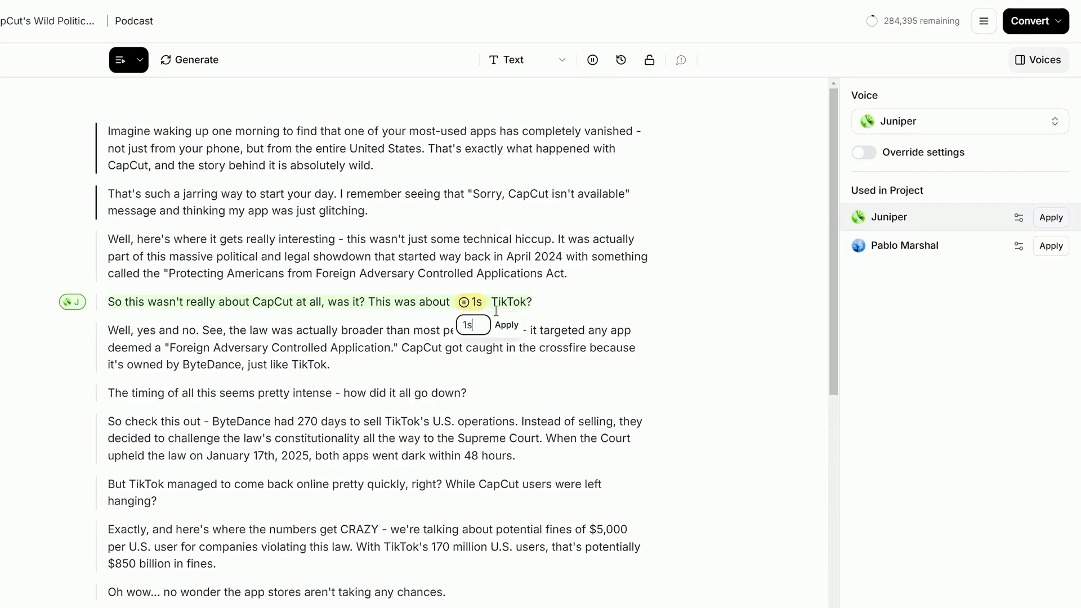
{"action": "key", "text": "BackSpace"}
{"action": "key", "text": "BackSpace"}
{"action": "type", "text": "0.1"}
{"action": "left_click", "coordinate": [505, 325]}
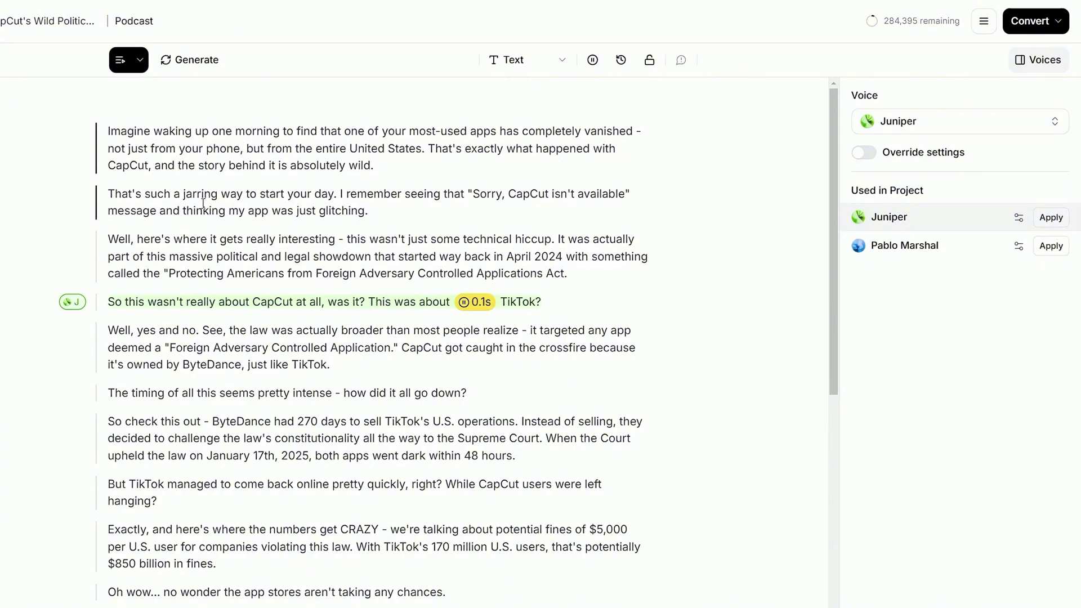
Look through the rest of the script and convert the whole podcast project.
{"action": "scroll", "coordinate": [165, 321], "scroll_direction": "down", "scroll_amount": 9}
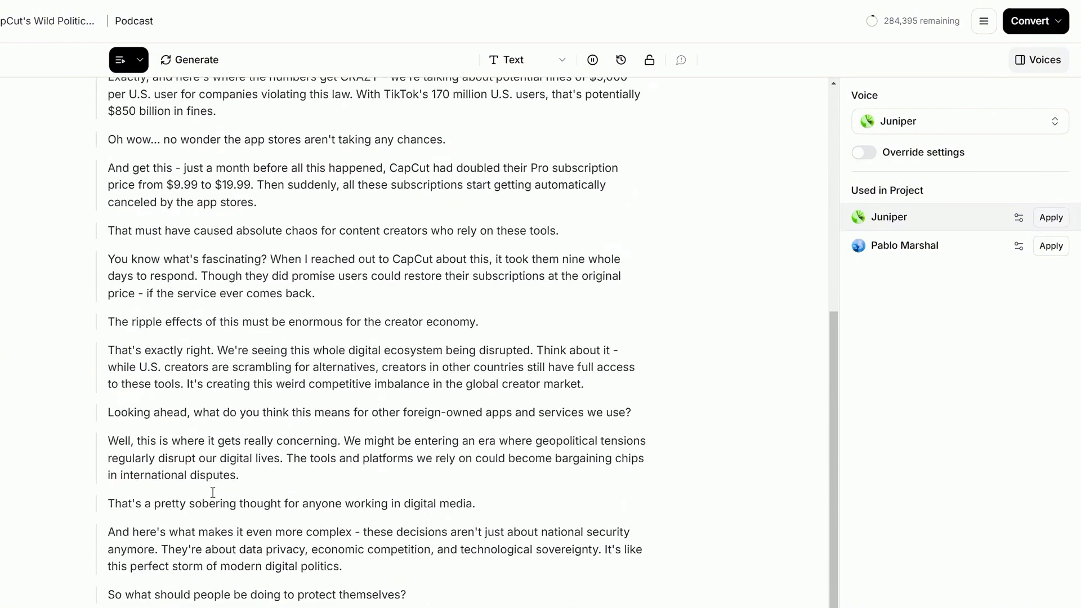
{"action": "scroll", "coordinate": [264, 323], "scroll_direction": "up", "scroll_amount": 9}
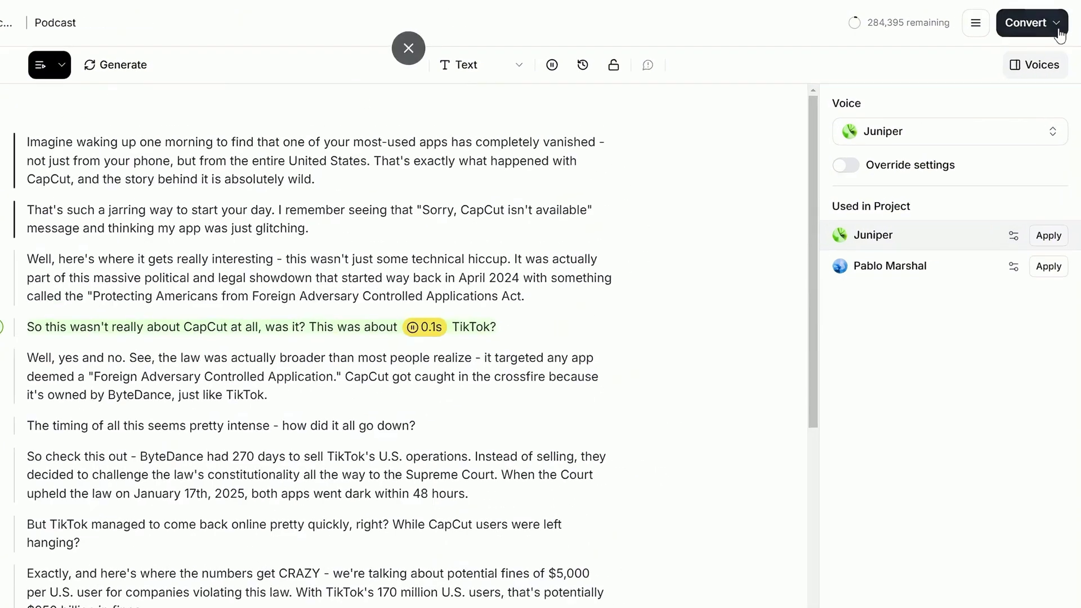
{"action": "left_click", "coordinate": [1039, 39]}
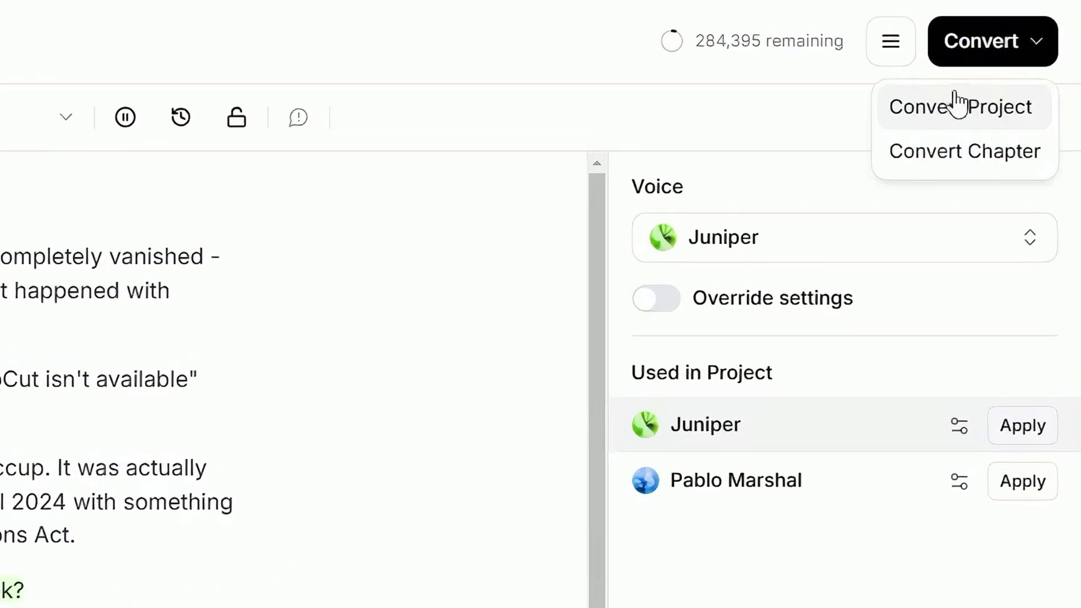
{"action": "left_click", "coordinate": [941, 114]}
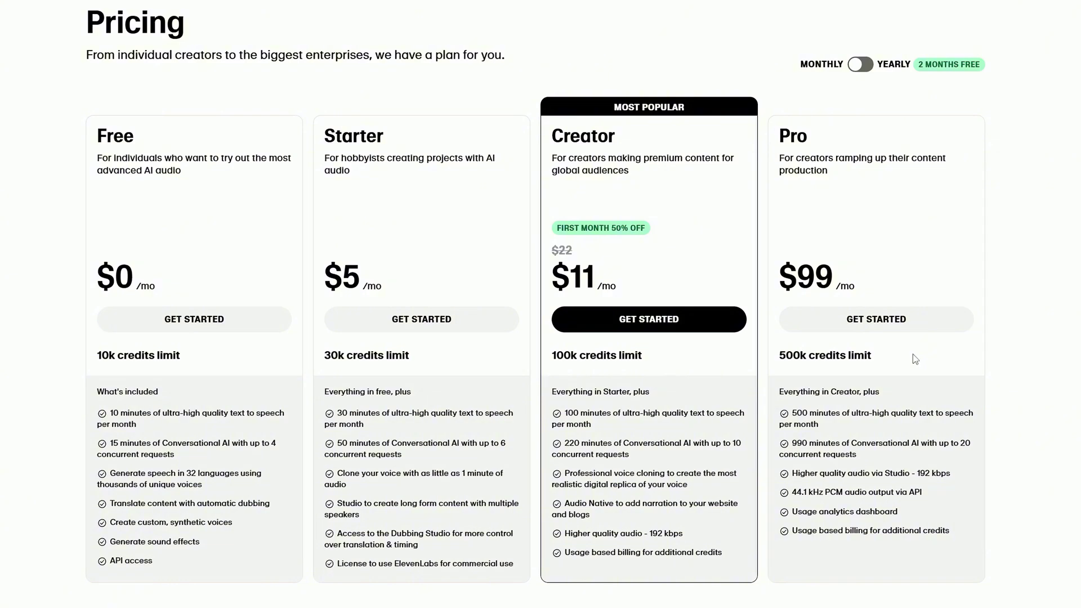
Review the ElevenLabs pricing plans through Enterprise and show the prices for yearly billing.
{"action": "scroll", "coordinate": [915, 359], "scroll_direction": "down", "scroll_amount": 8}
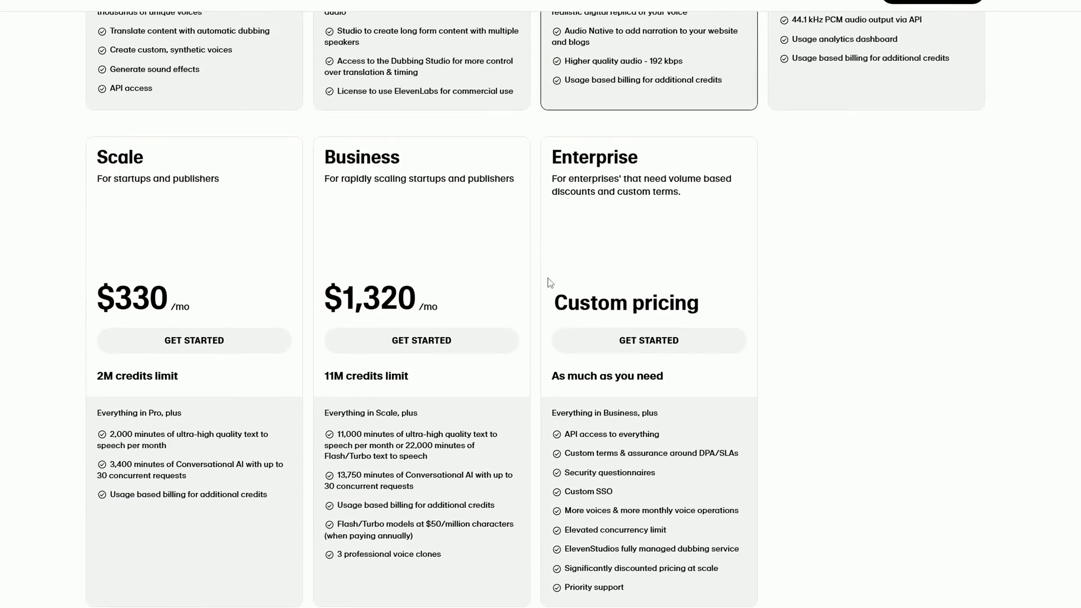
{"action": "scroll", "coordinate": [860, 343], "scroll_direction": "up", "scroll_amount": 8}
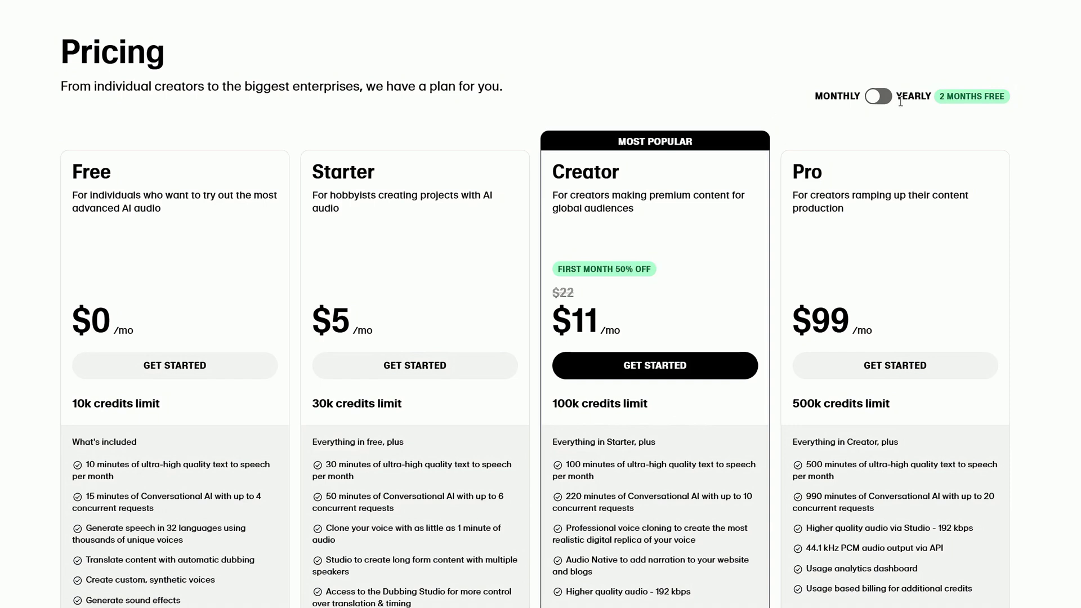
{"action": "left_click", "coordinate": [879, 99]}
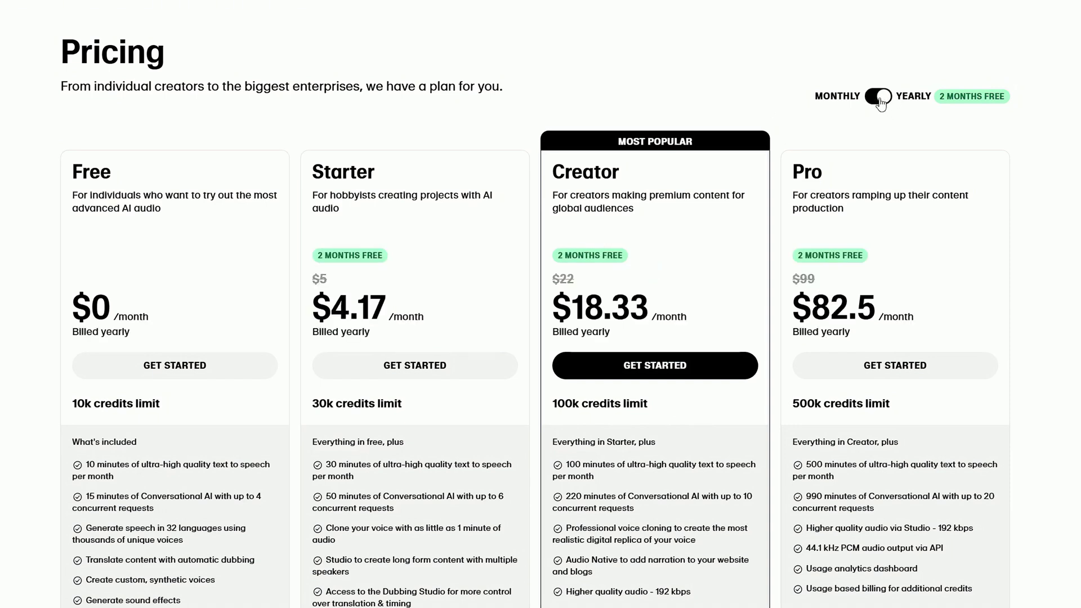